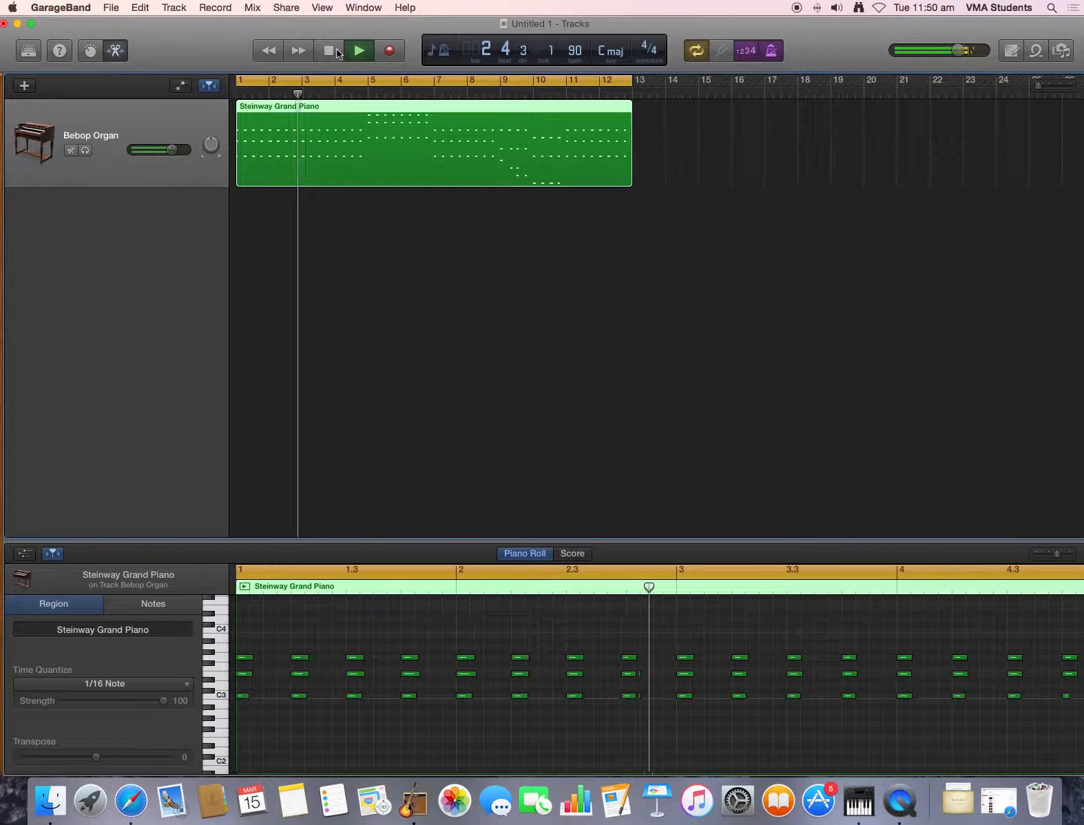
Stop playback and audition the low organ notes in the second half of bar 9 in the Piano Roll
{"action": "left_click", "coordinate": [329, 51]}
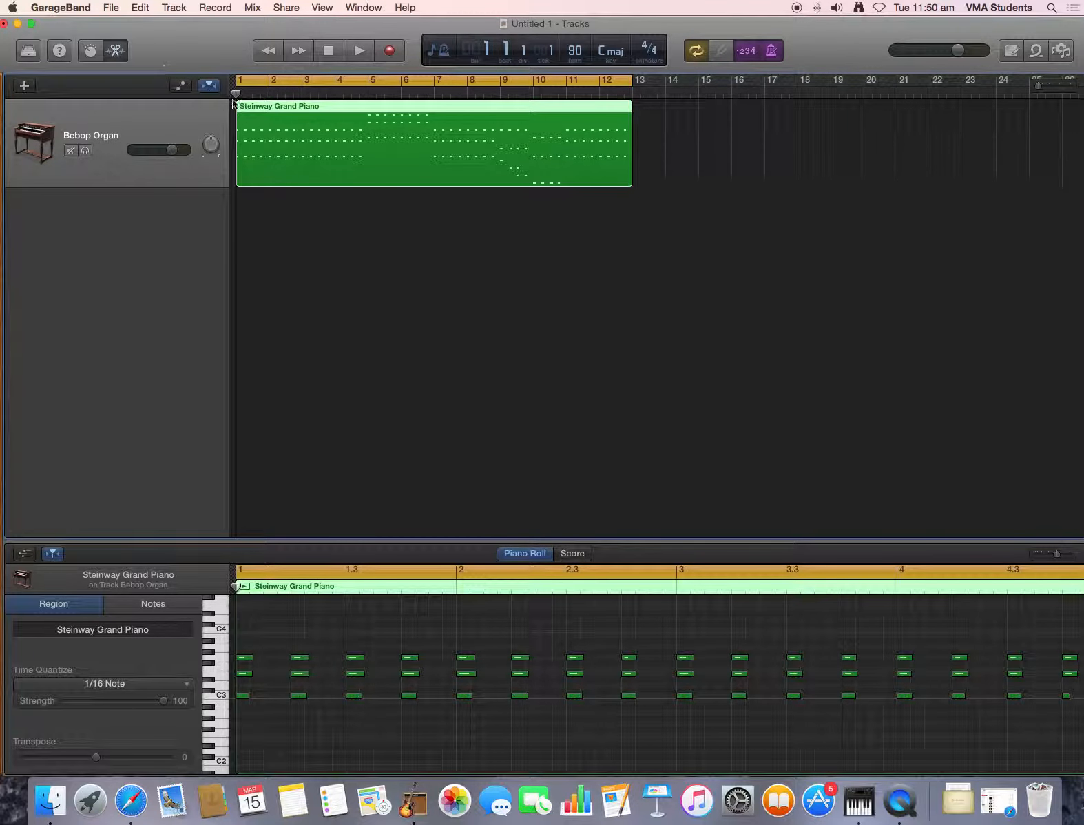
{"action": "left_click_drag", "start_coordinate": [239, 95], "coordinate": [515, 117]}
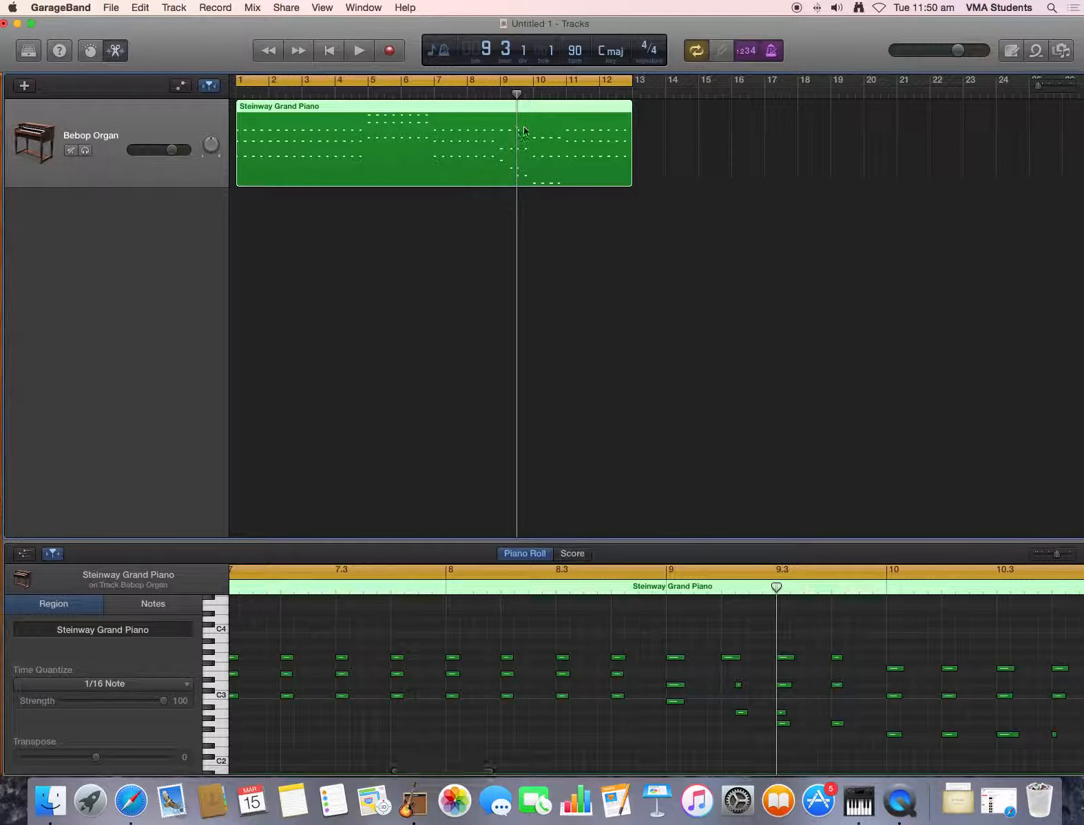
{"action": "left_click", "coordinate": [785, 724]}
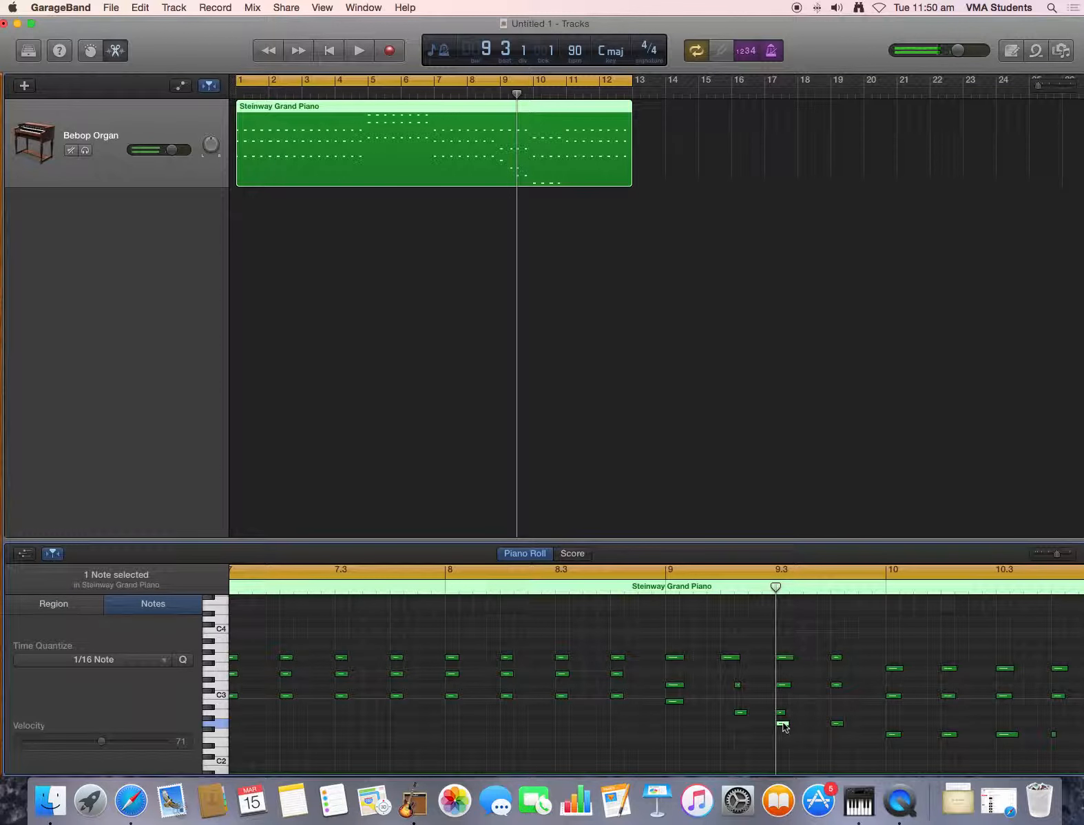
{"action": "left_click", "coordinate": [838, 724]}
{"action": "left_click_drag", "start_coordinate": [776, 587], "coordinate": [722, 602]}
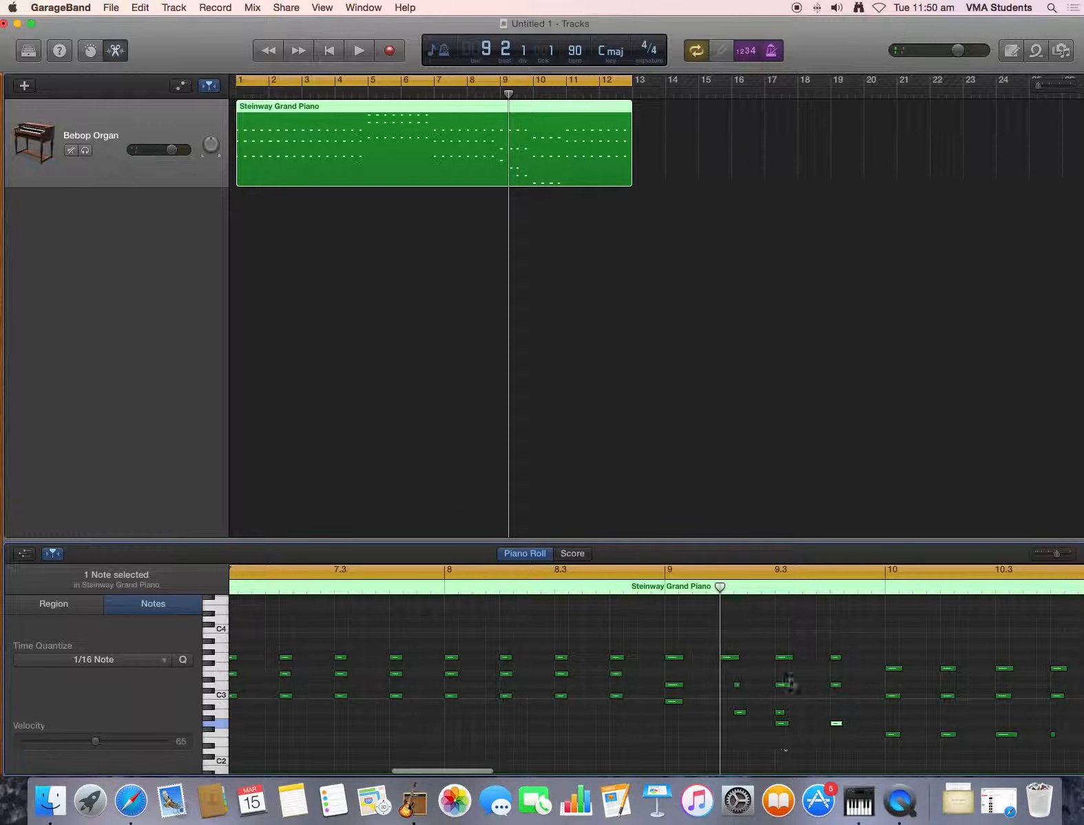
Play the organ part from the start, move the playhead to about bar 10 and turn off the cycle range
{"action": "key", "text": "Return"}
{"action": "key", "text": "space"}
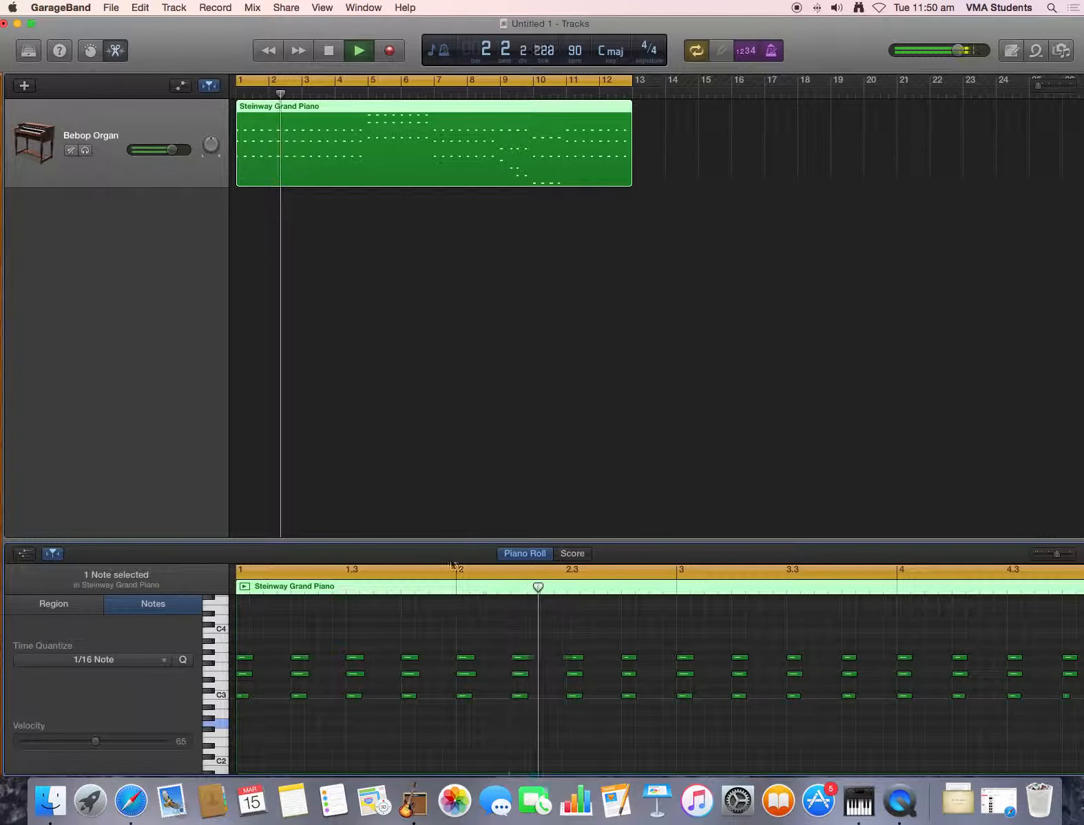
{"action": "left_click_drag", "start_coordinate": [305, 90], "coordinate": [556, 104]}
{"action": "left_click", "coordinate": [571, 82]}
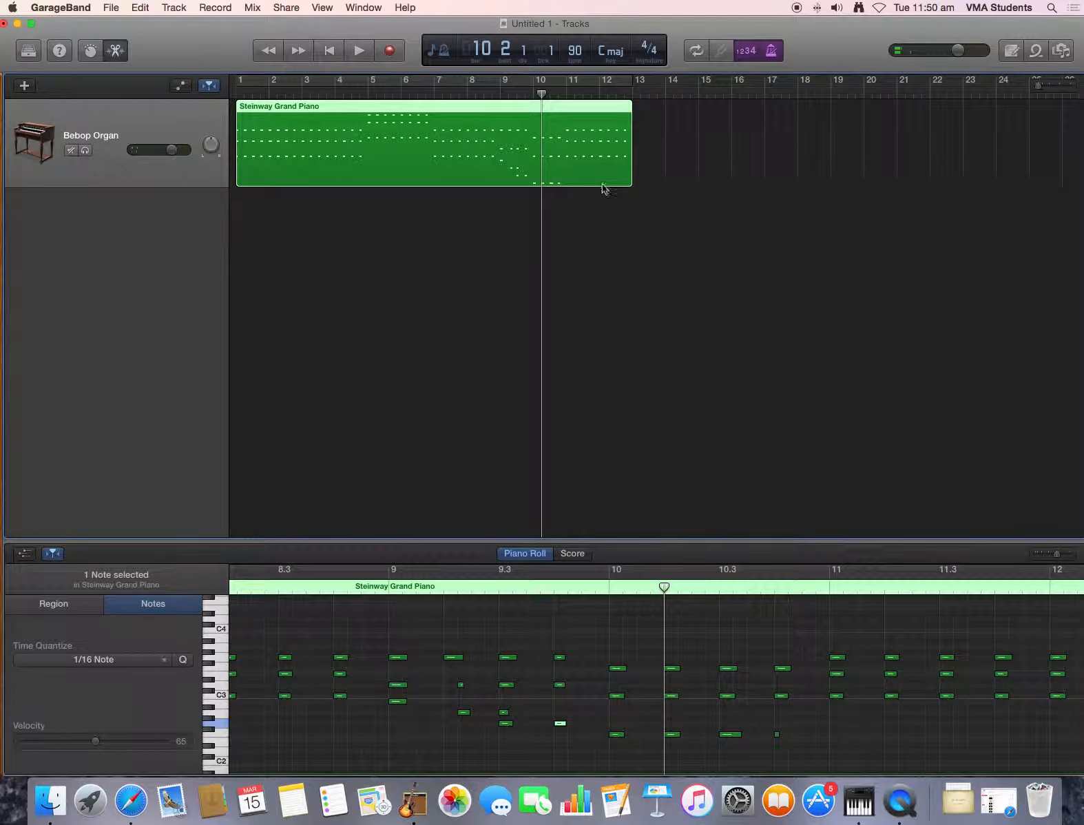
Play short passages of the organ part around bars 9 and 10 to check for wrong notes
{"action": "key", "text": "space"}
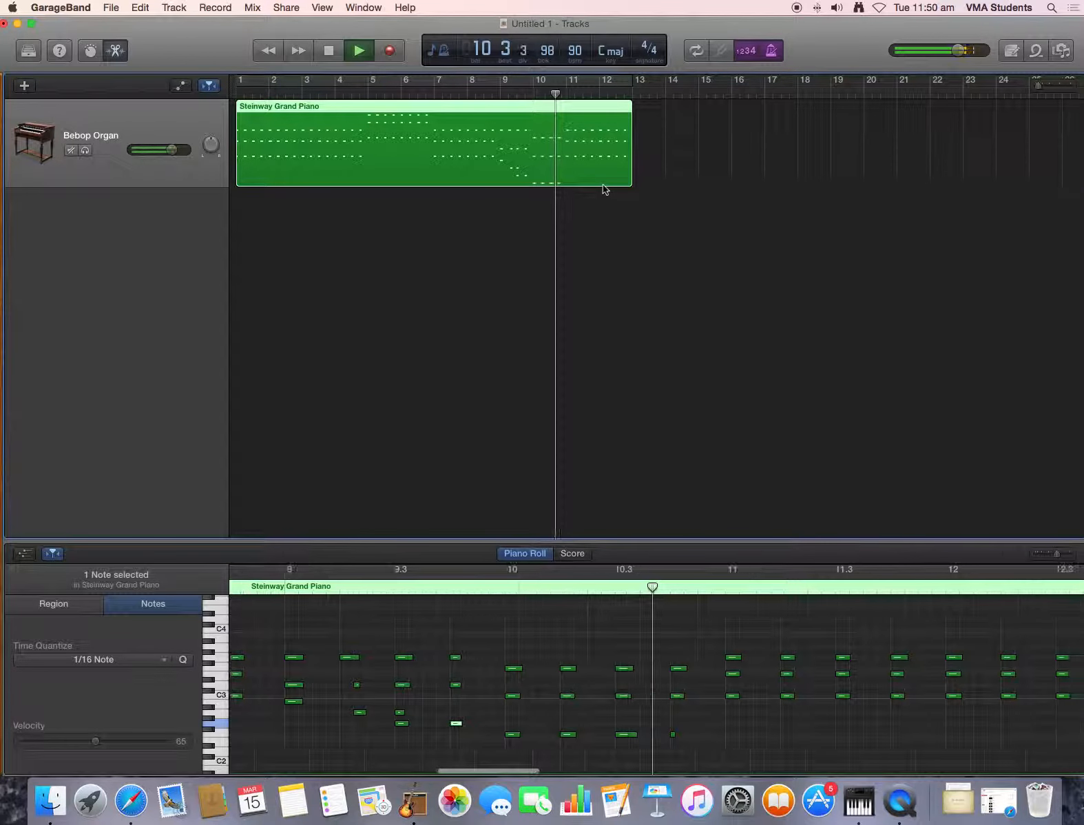
{"action": "key", "text": "space"}
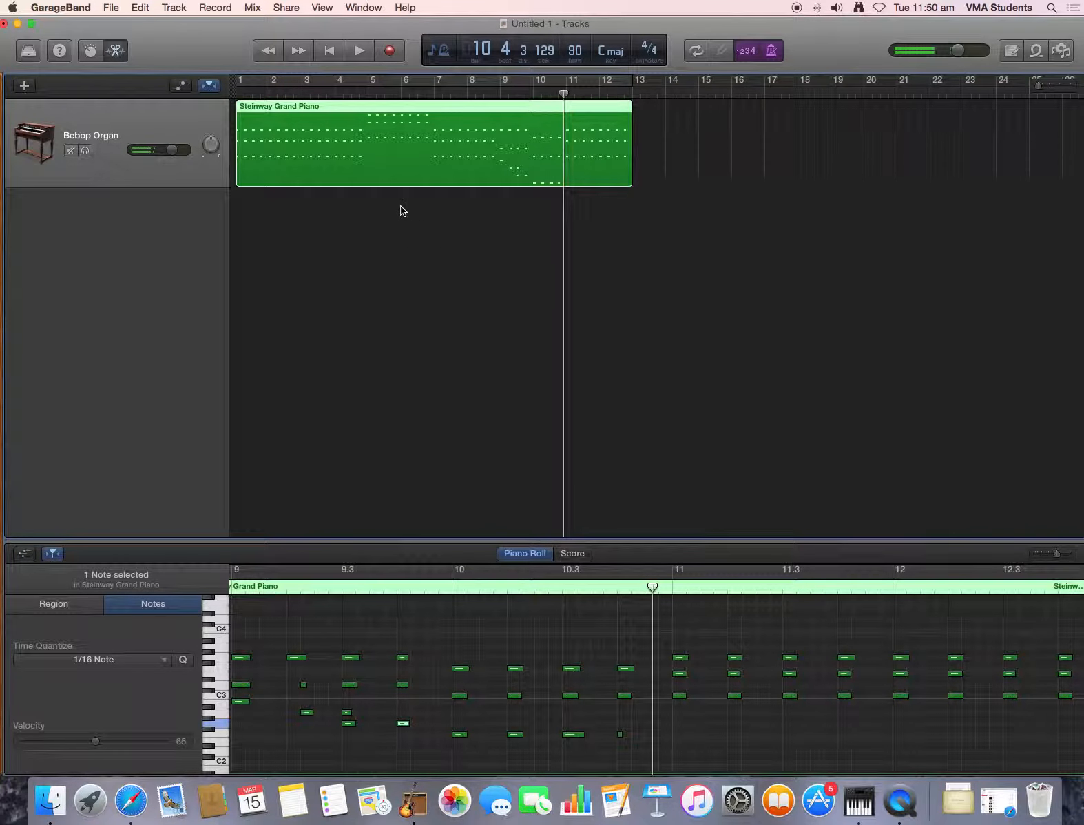
{"action": "left_click_drag", "start_coordinate": [569, 93], "coordinate": [498, 93]}
{"action": "key", "text": "space"}
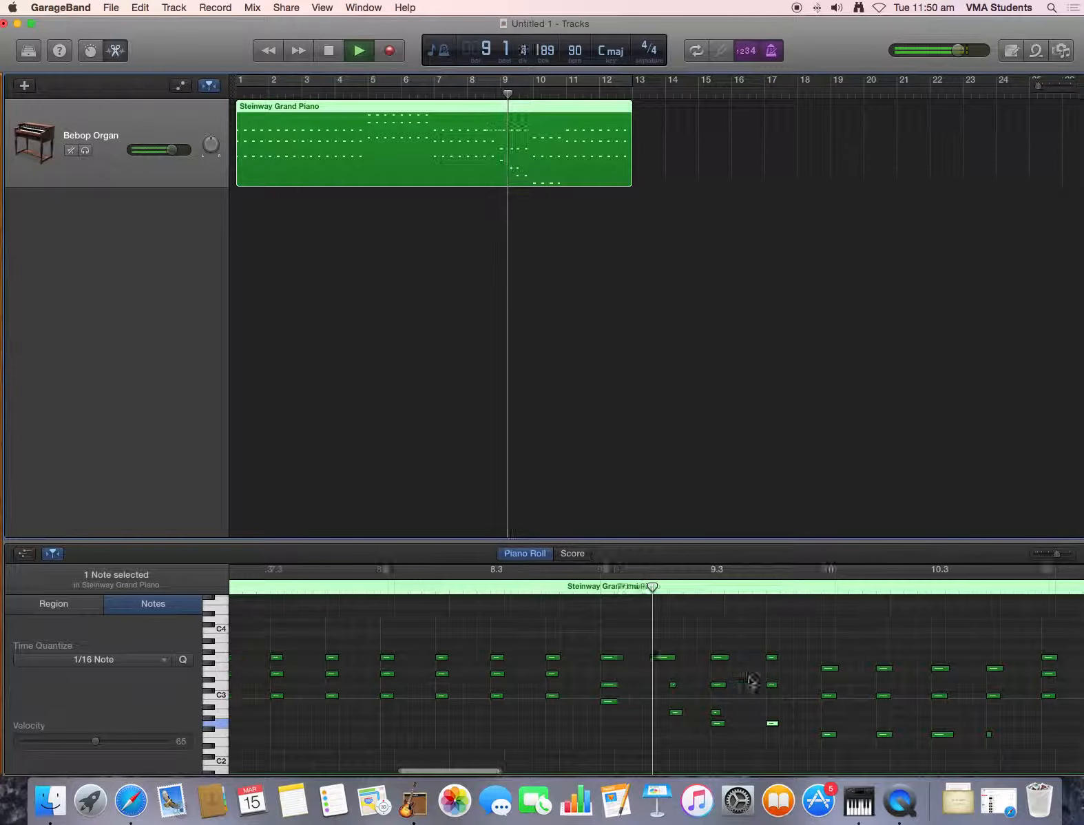
{"action": "key", "text": "space"}
Delete the two lowest organ notes on beats 3 and 4 of bar 9
{"action": "left_click", "coordinate": [641, 730]}
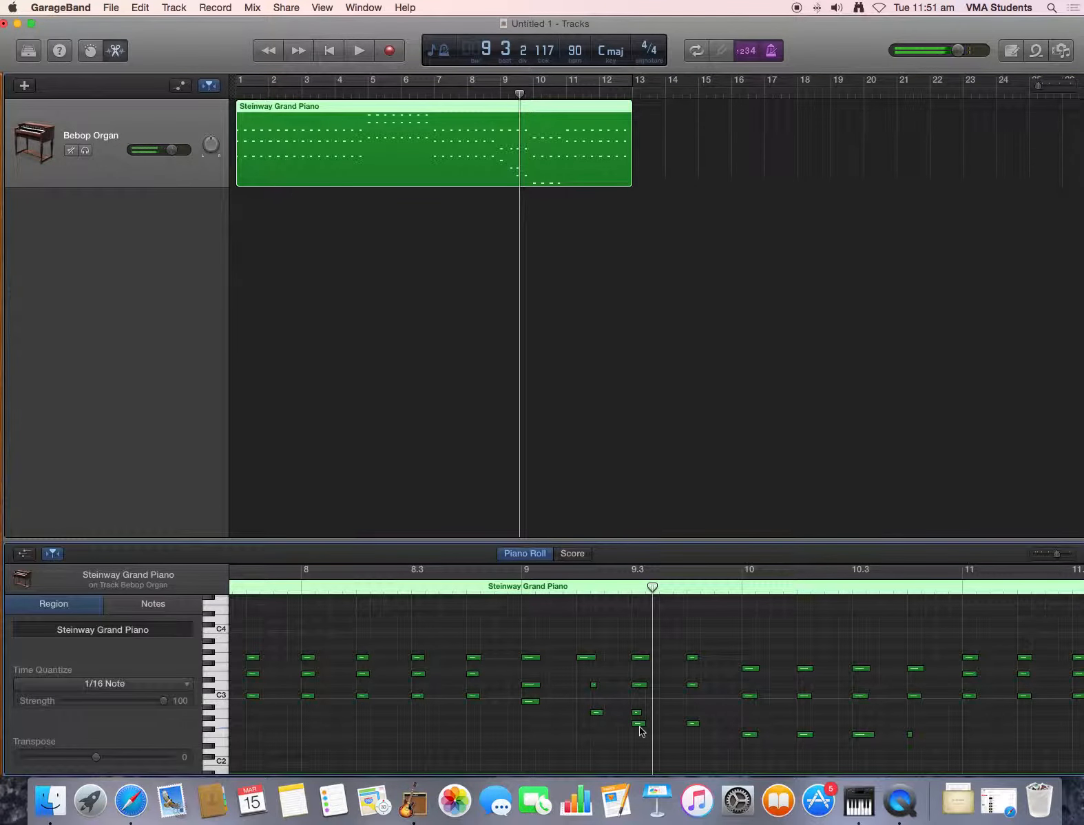
{"action": "left_click", "coordinate": [639, 724]}
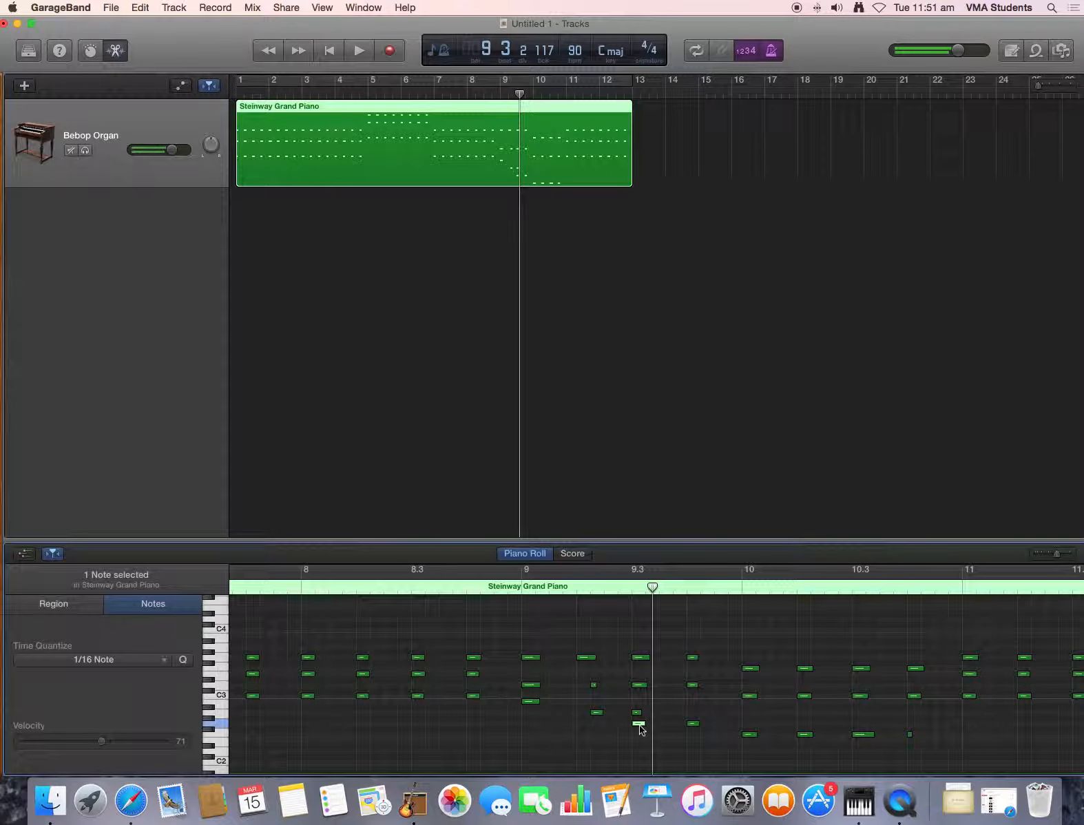
{"action": "left_click_drag", "start_coordinate": [641, 730], "coordinate": [696, 730]}
{"action": "key", "text": "Delete"}
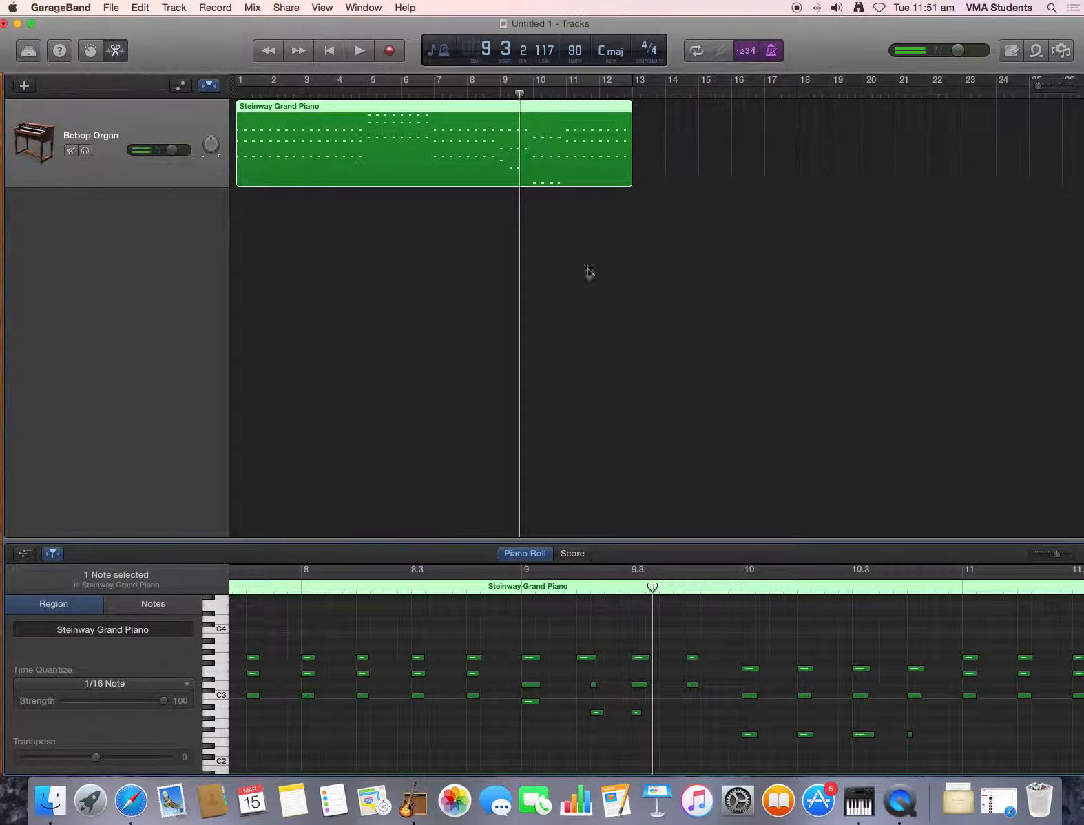
Audition the remaining low note at 9.3, play the organ part from bar 9 and return the playhead to the start
{"action": "left_click_drag", "start_coordinate": [636, 716], "coordinate": [635, 717]}
{"action": "left_click_drag", "start_coordinate": [530, 92], "coordinate": [494, 93]}
{"action": "key", "text": "space"}
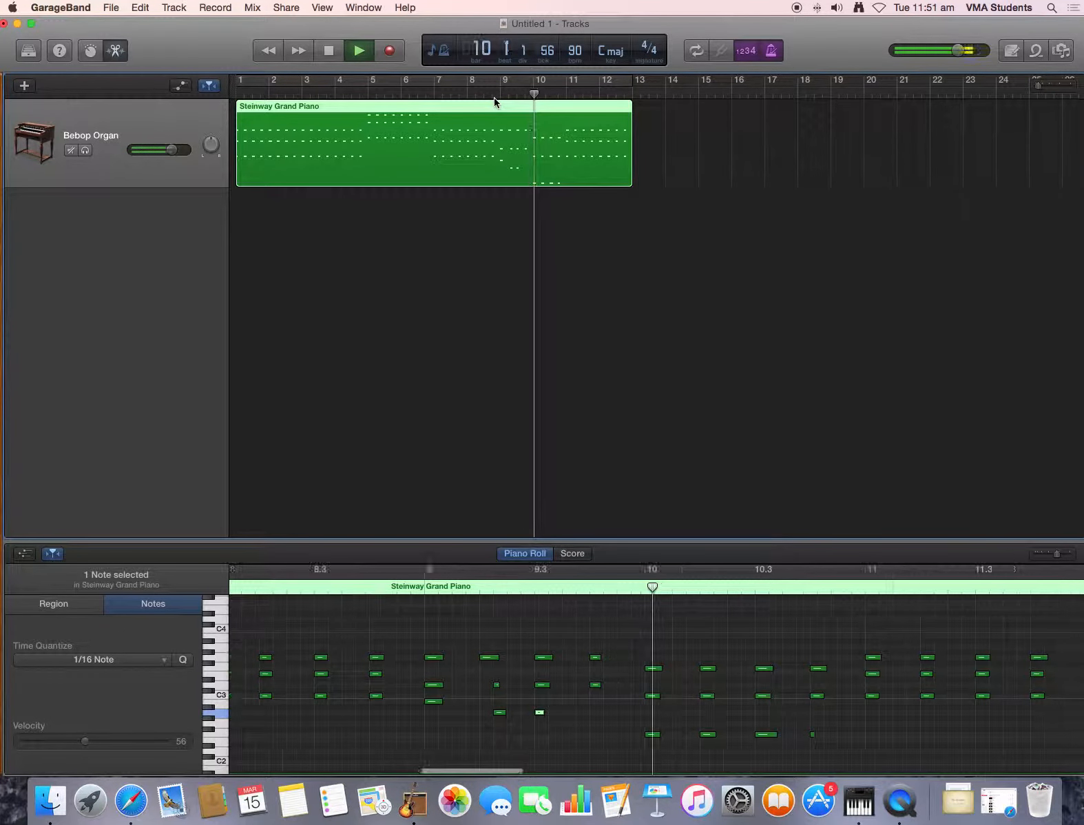
{"action": "key", "text": "space"}
{"action": "left_click", "coordinate": [328, 51]}
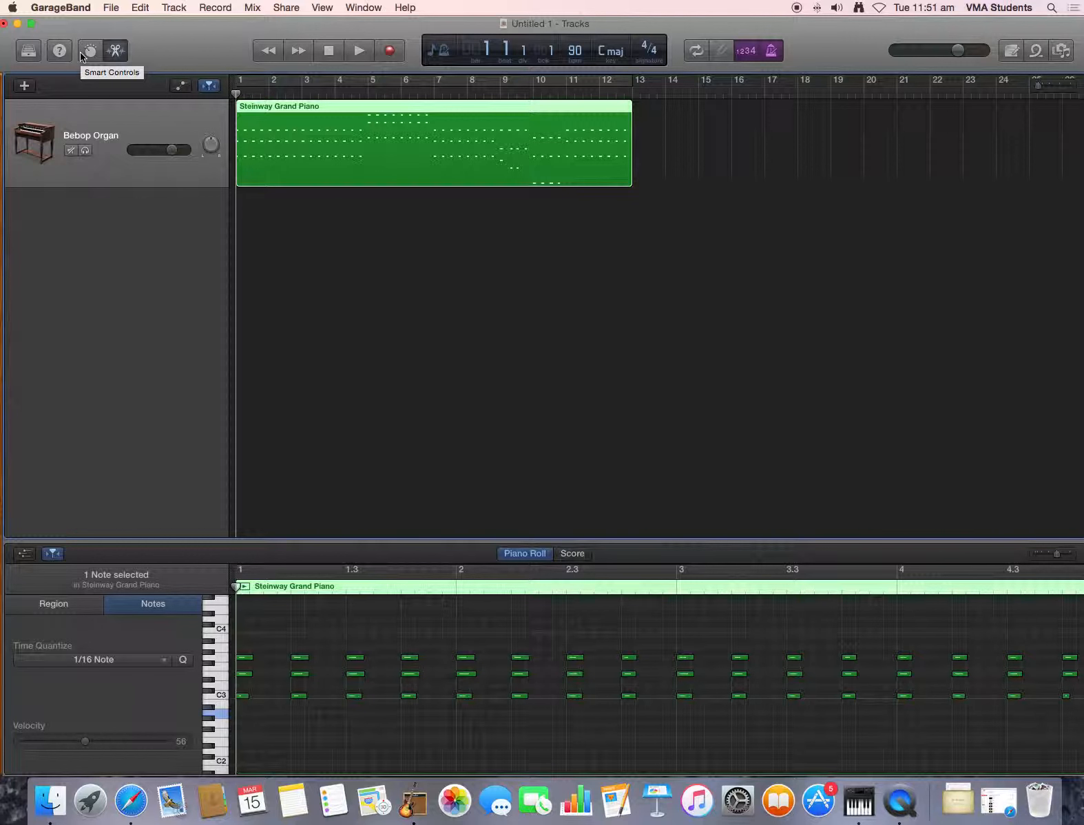
Review the Time Quantize note options without changing the setting and close the organ region's editor
{"action": "left_click", "coordinate": [157, 661]}
{"action": "mouse_move", "coordinate": [69, 765]}
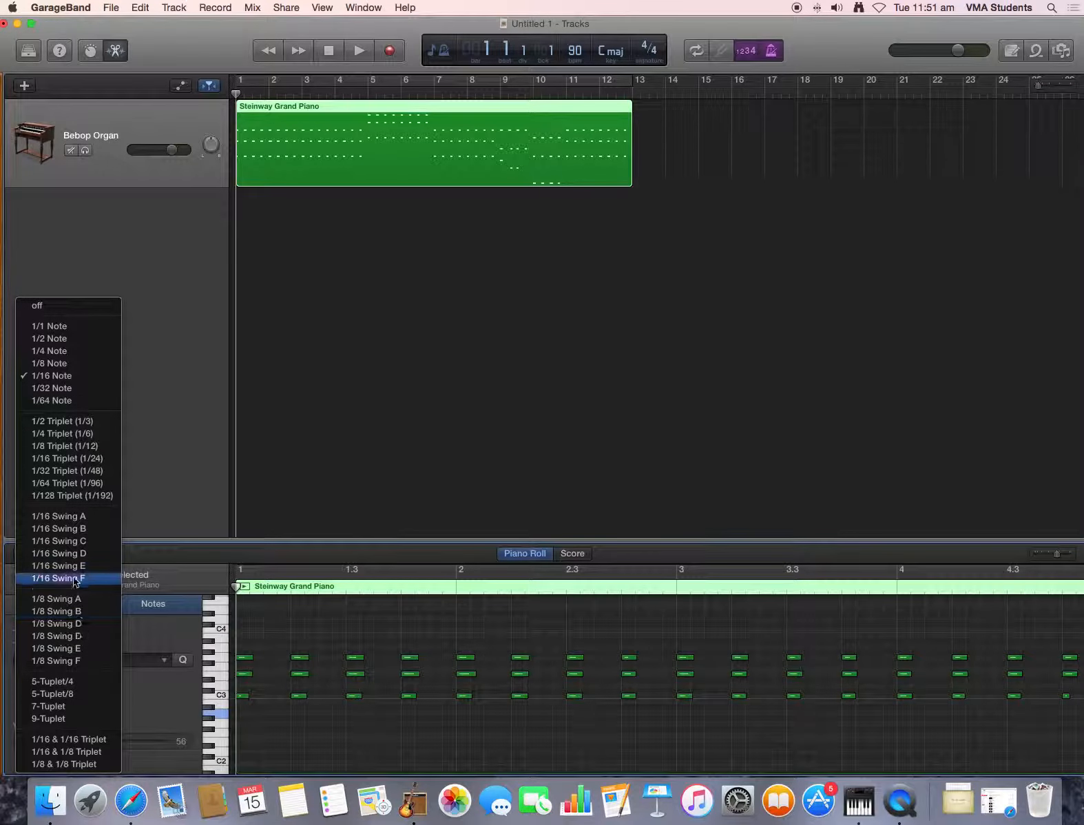
{"action": "left_click", "coordinate": [173, 500]}
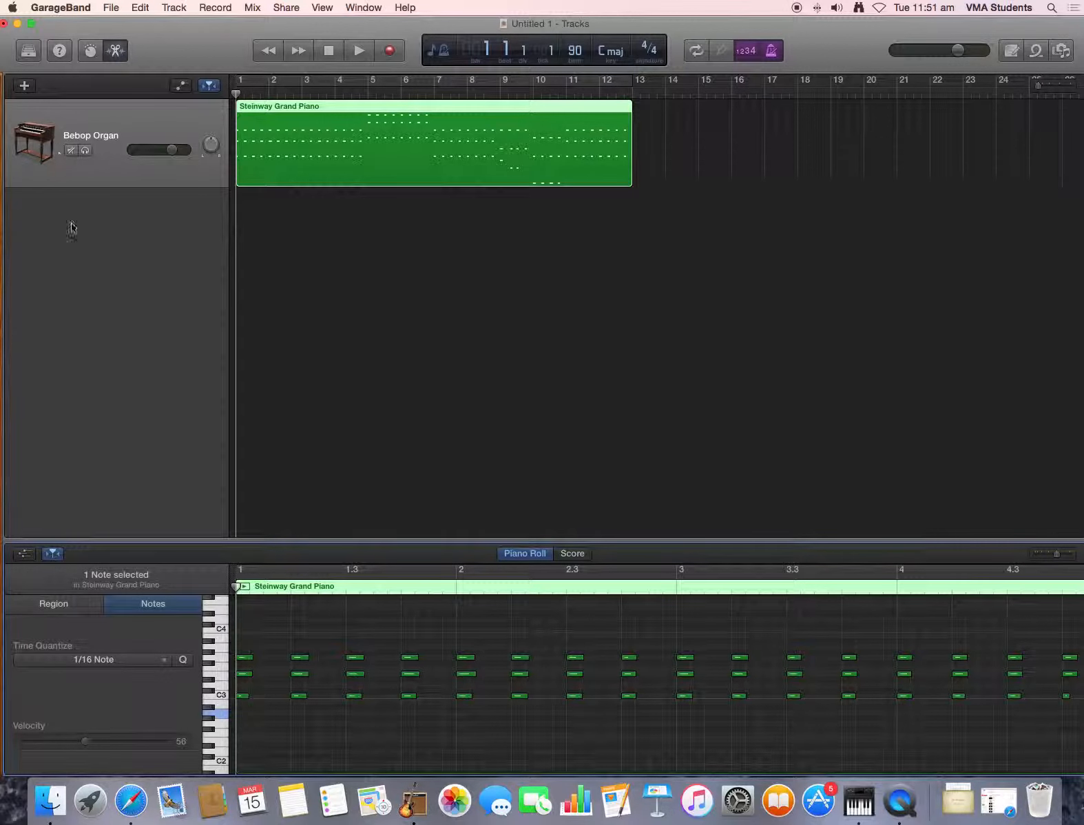
{"action": "left_click", "coordinate": [119, 53]}
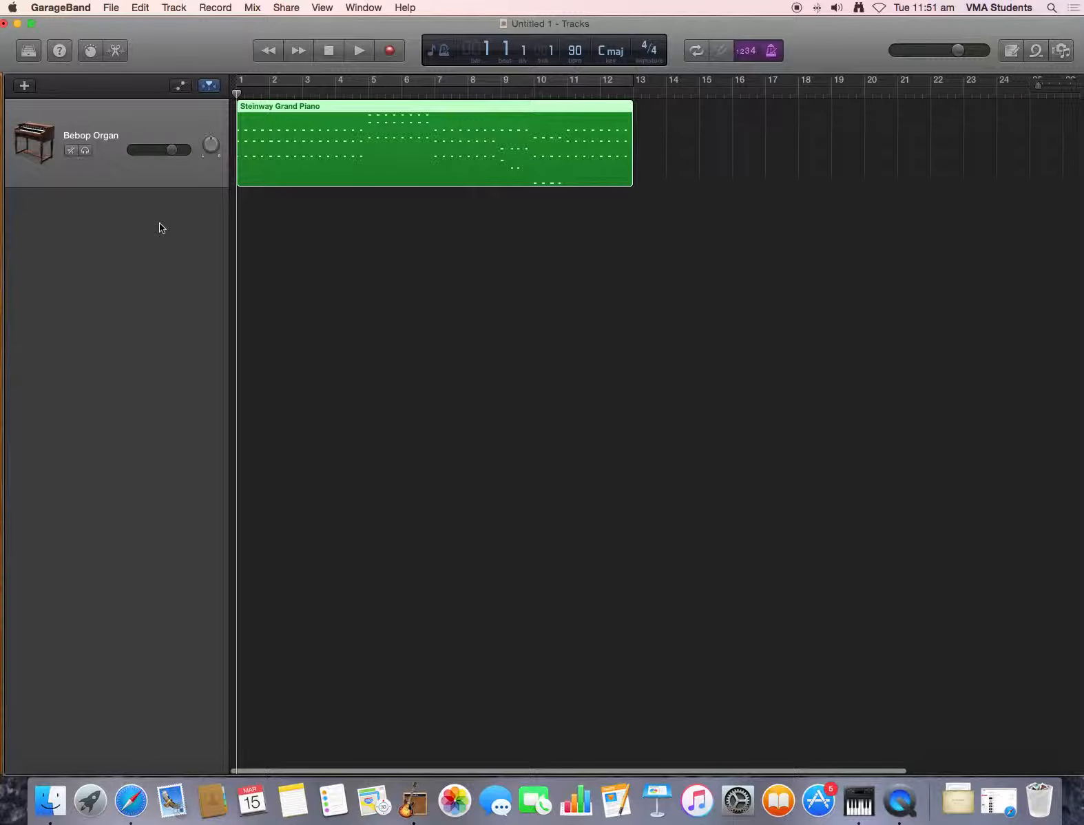
Add a software instrument track and assign it the Liverpool Bass from the Bass library
{"action": "left_click", "coordinate": [25, 86]}
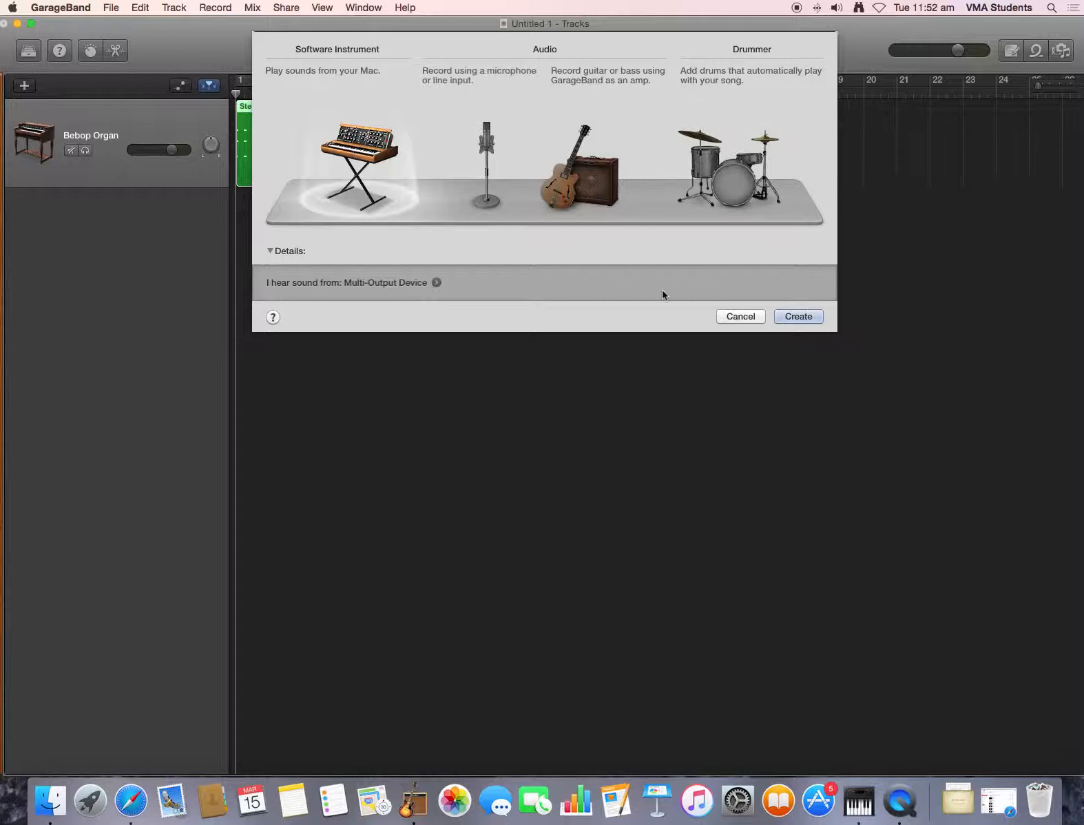
{"action": "left_click", "coordinate": [798, 317]}
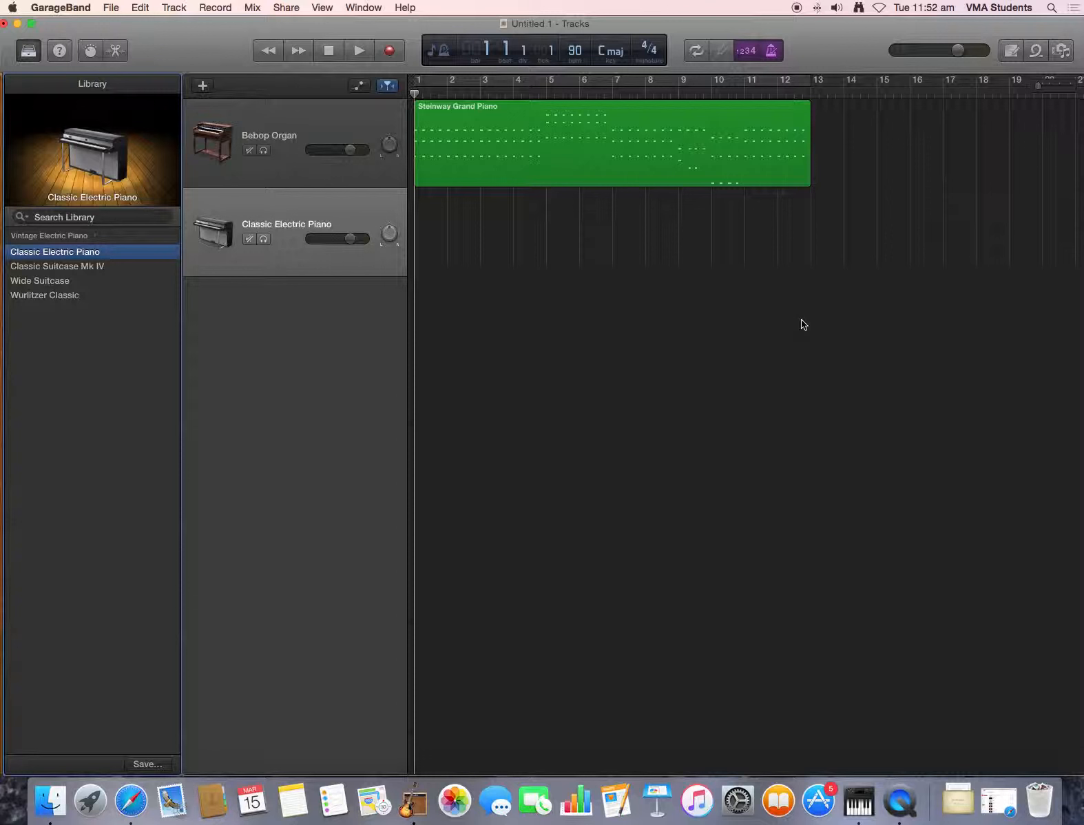
{"action": "left_click", "coordinate": [97, 237]}
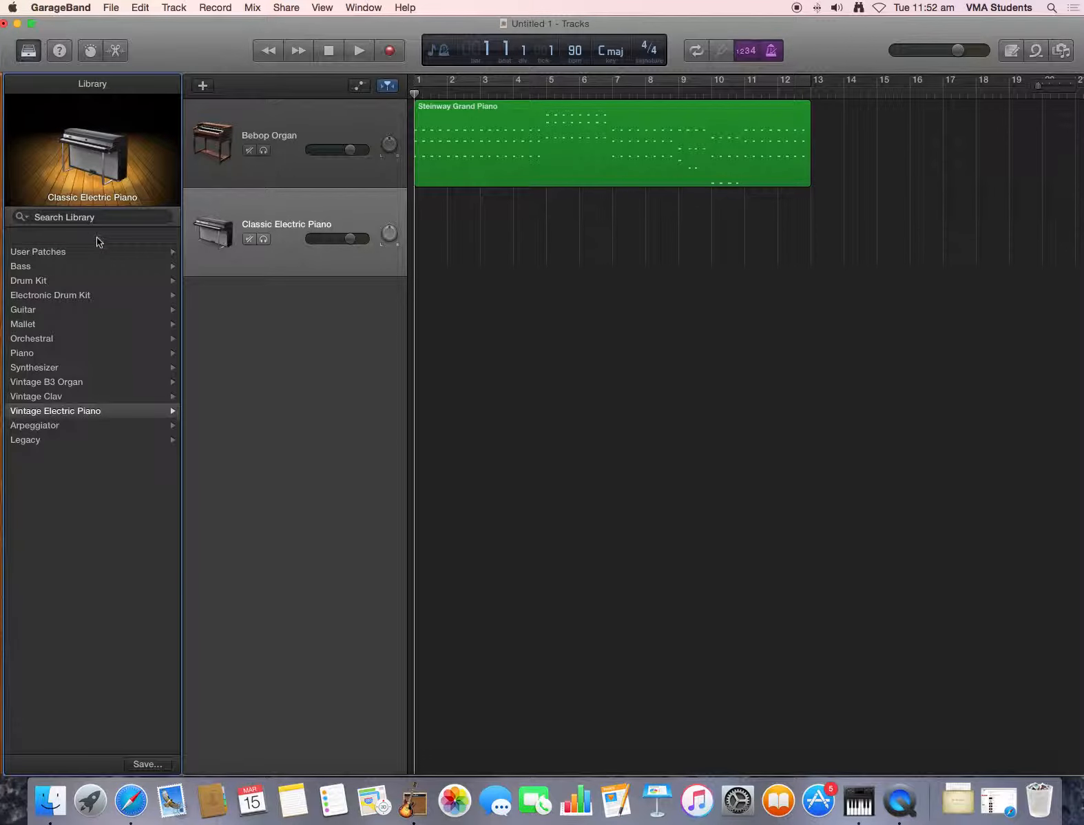
{"action": "left_click", "coordinate": [47, 267]}
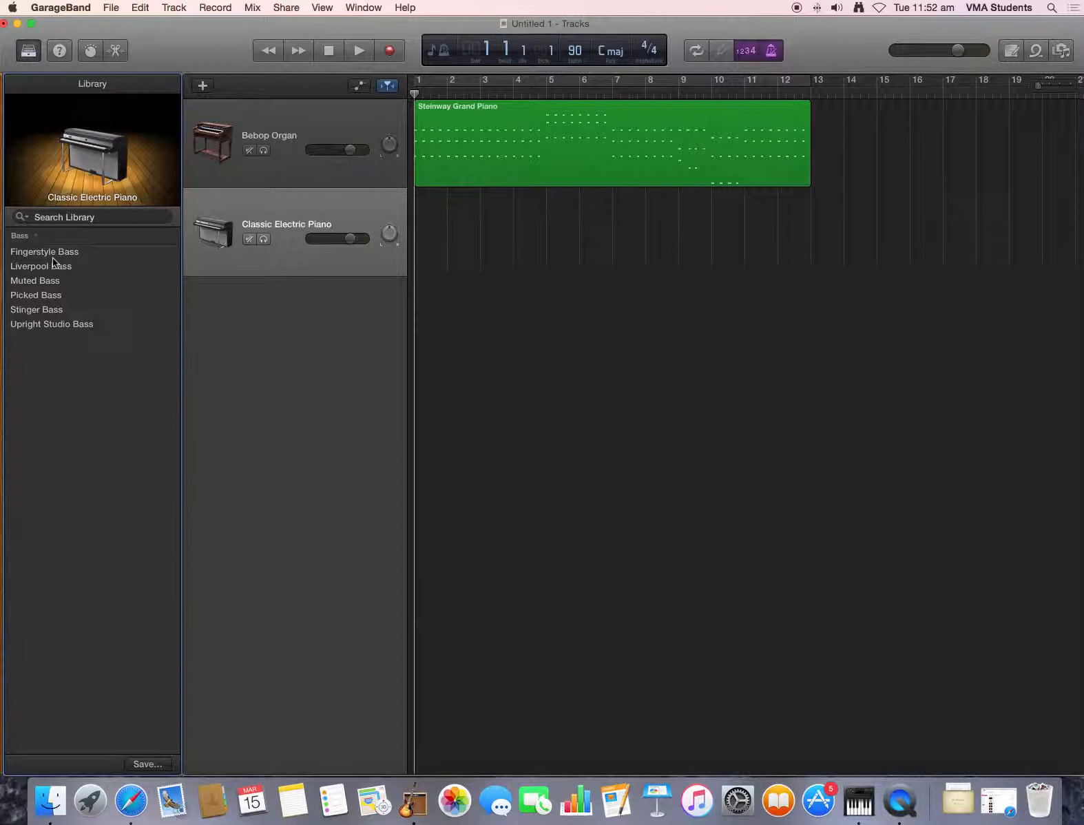
{"action": "left_click", "coordinate": [53, 266]}
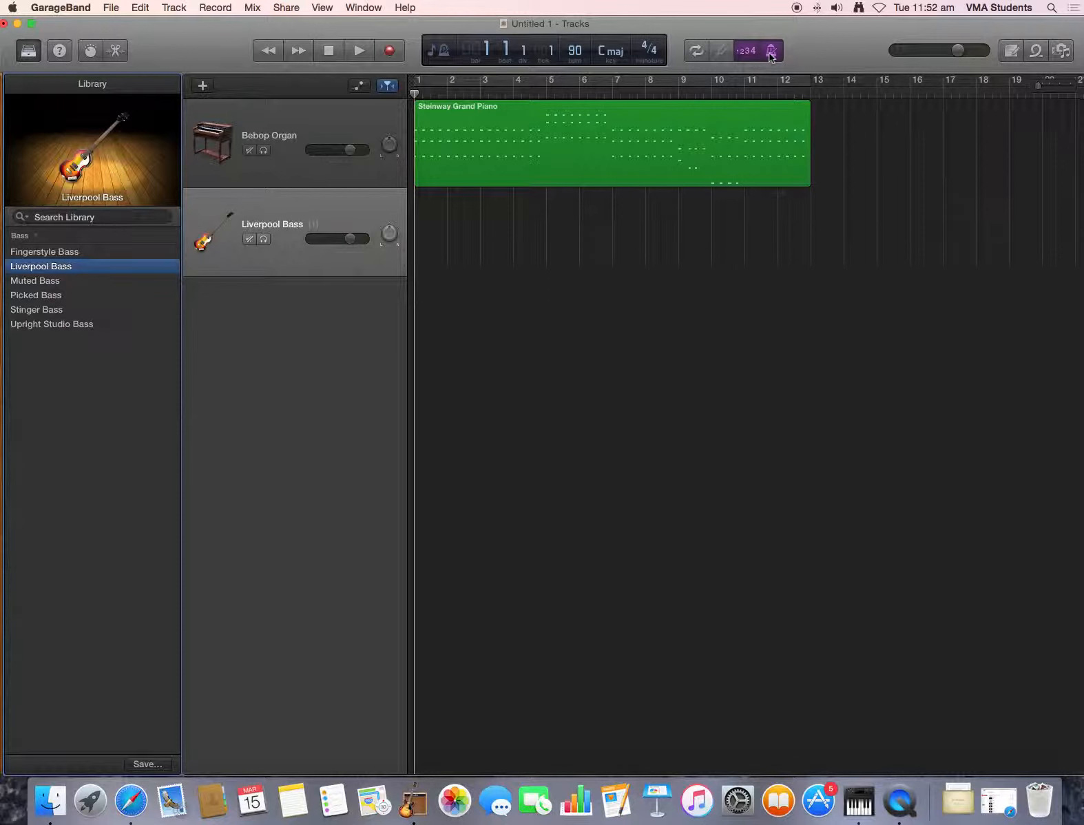
Record a bass part on the Liverpool Bass track and trim the region's end to match the organ region
{"action": "left_click", "coordinate": [384, 54]}
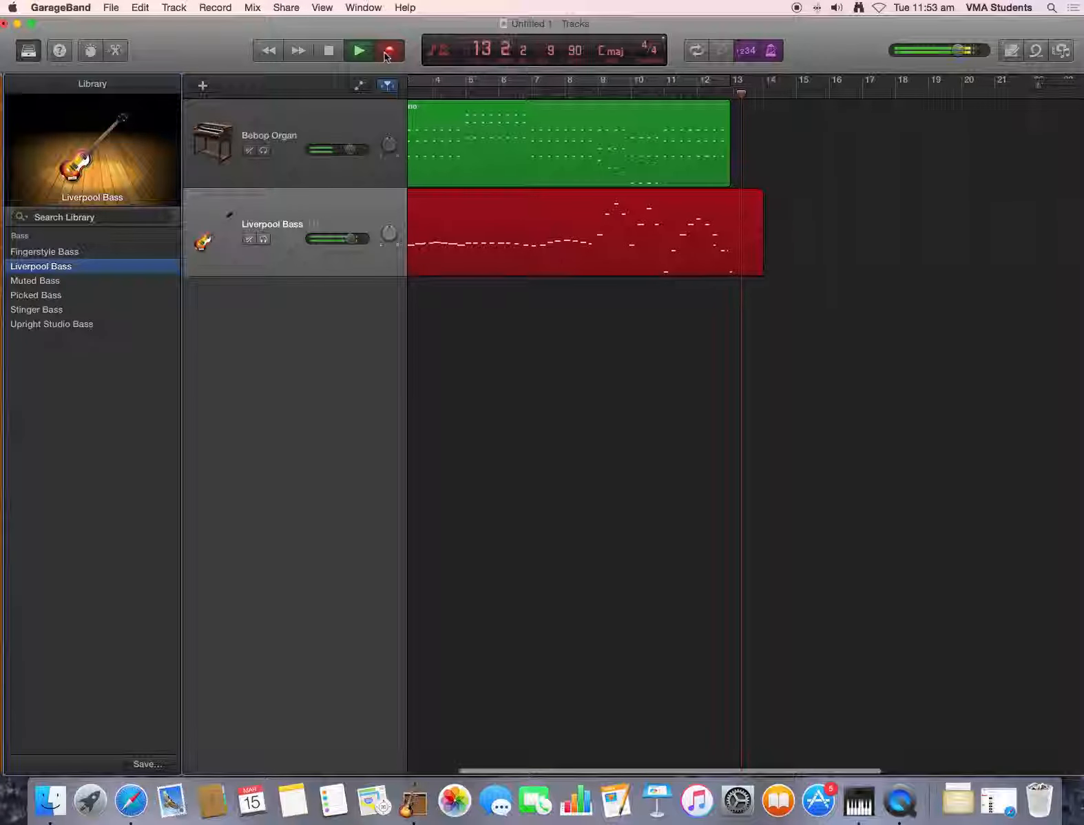
{"action": "key", "text": "space"}
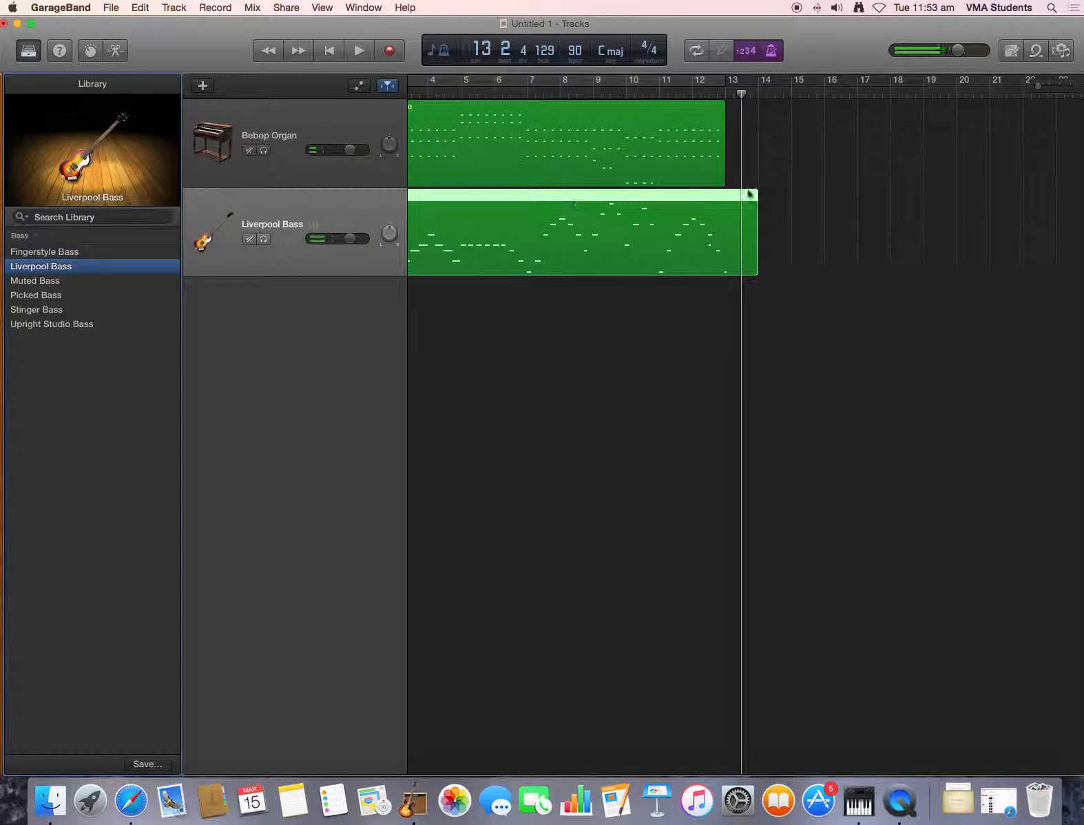
{"action": "left_click_drag", "start_coordinate": [742, 235], "coordinate": [721, 271]}
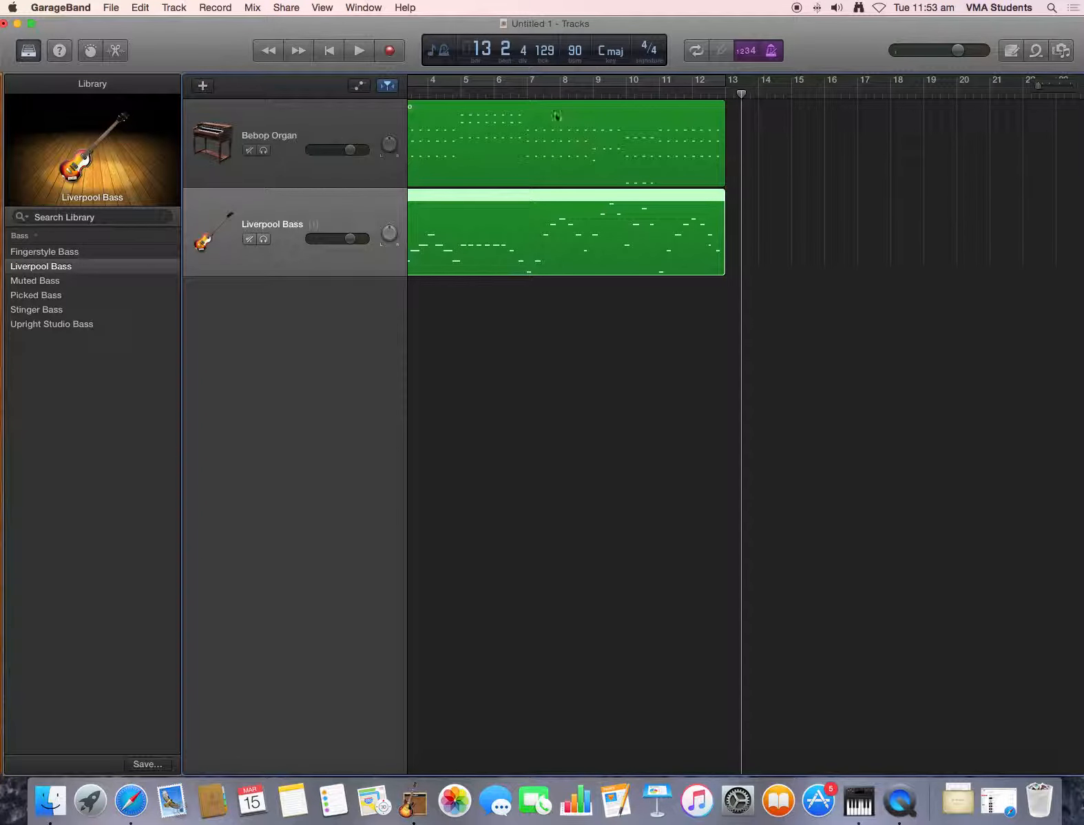
Play the start of the bass recording and set the Liverpool Bass region's Time Quantize to 1/16 Note
{"action": "left_click", "coordinate": [329, 51]}
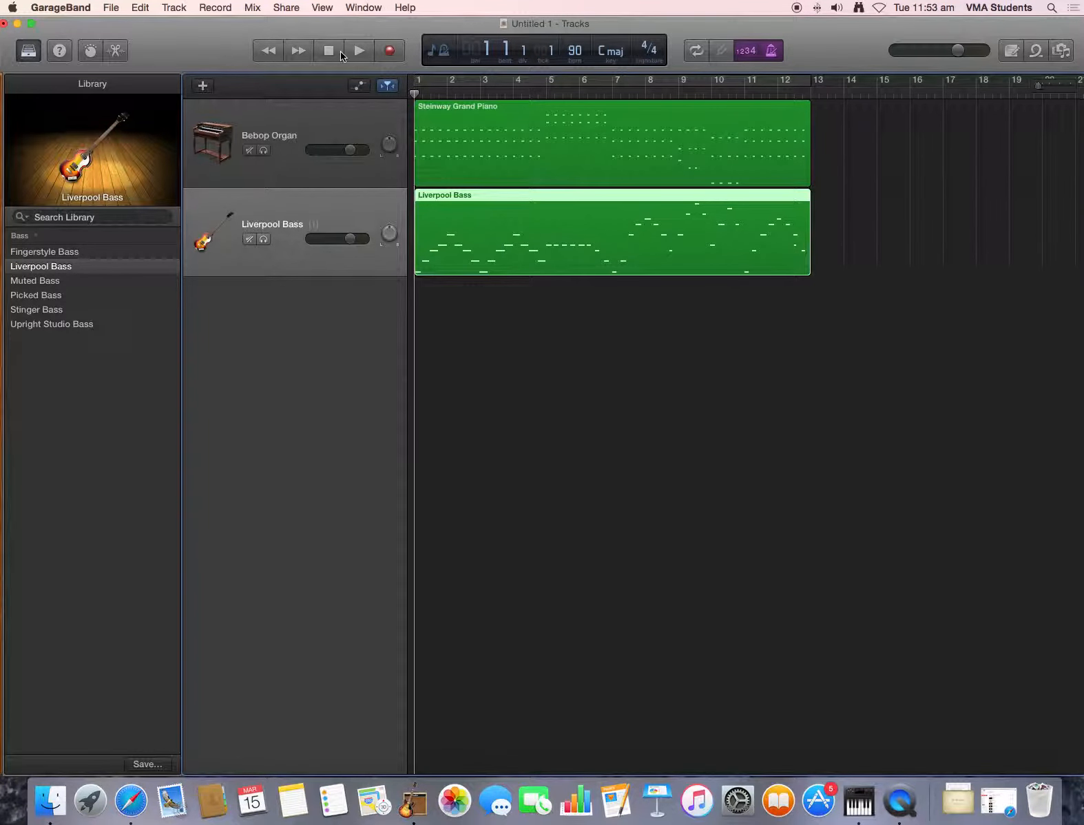
{"action": "key", "text": "space"}
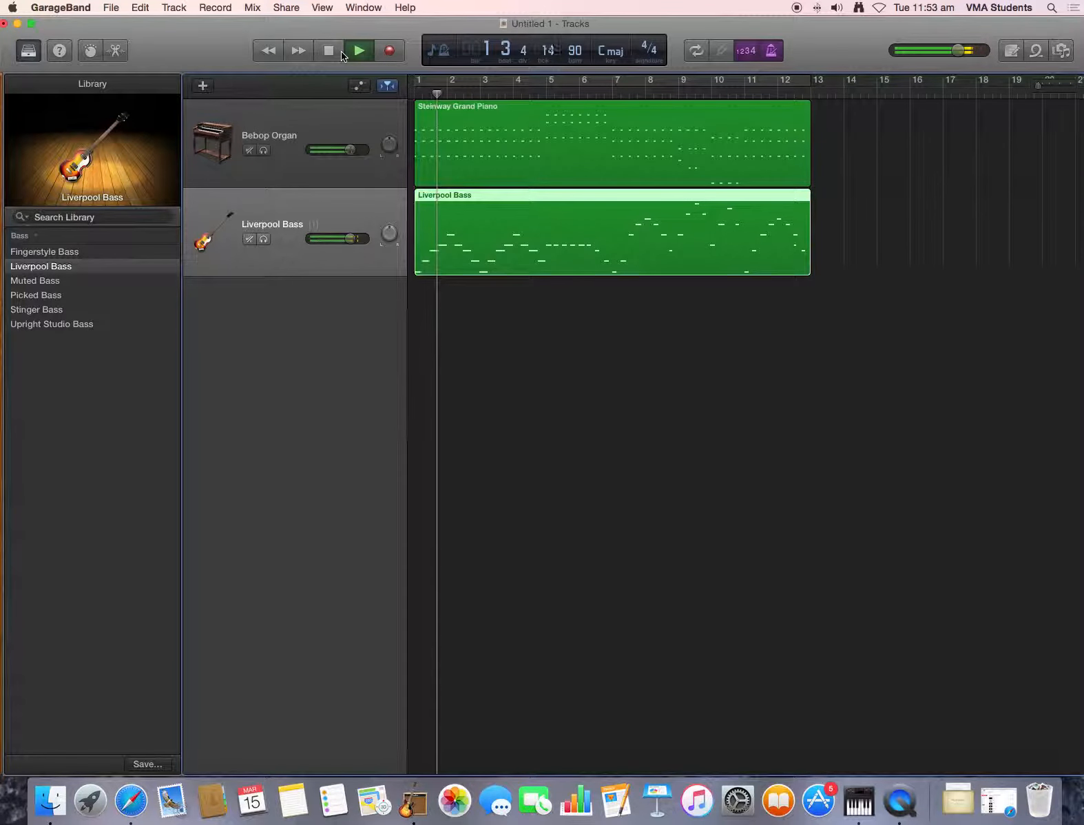
{"action": "double_click", "coordinate": [487, 210]}
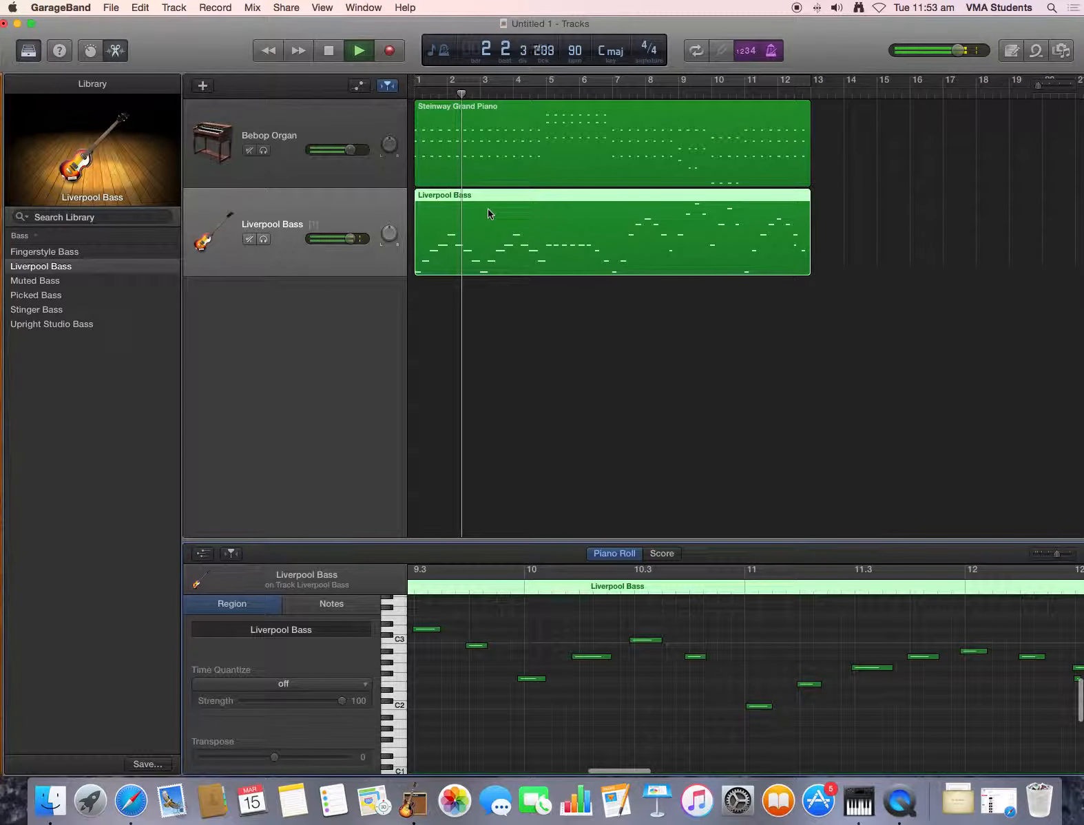
{"action": "key", "text": "space"}
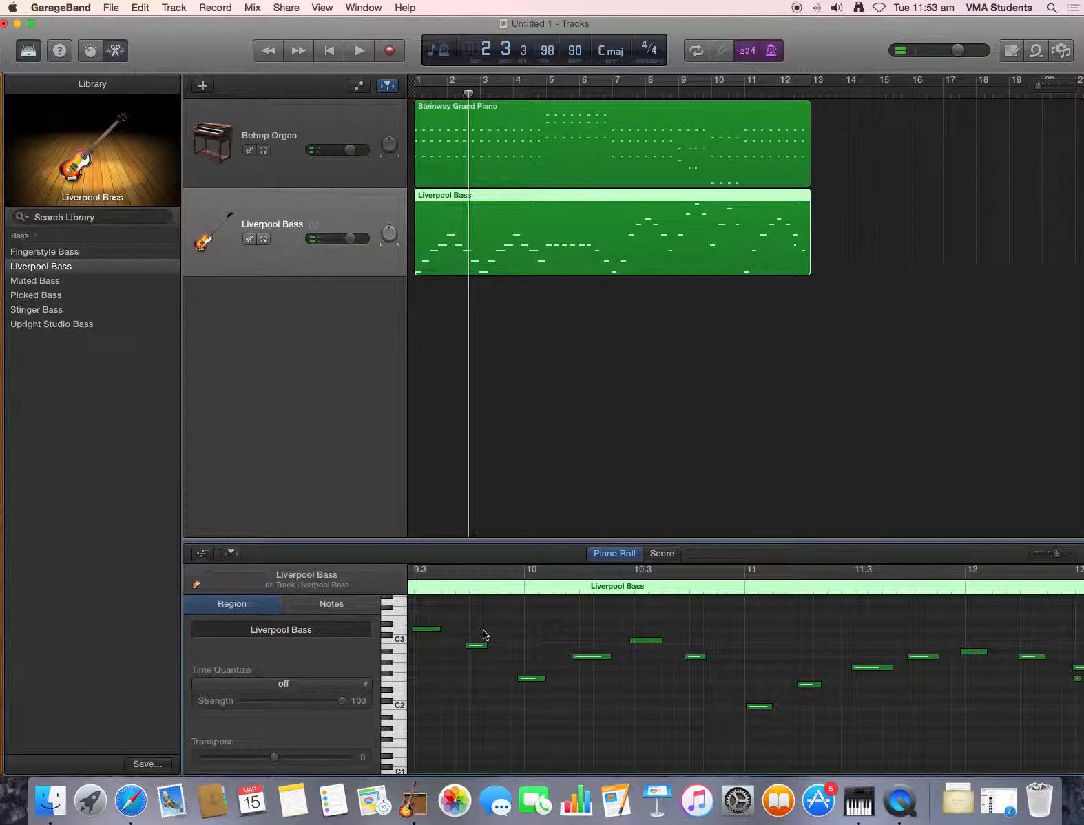
{"action": "left_click", "coordinate": [361, 683]}
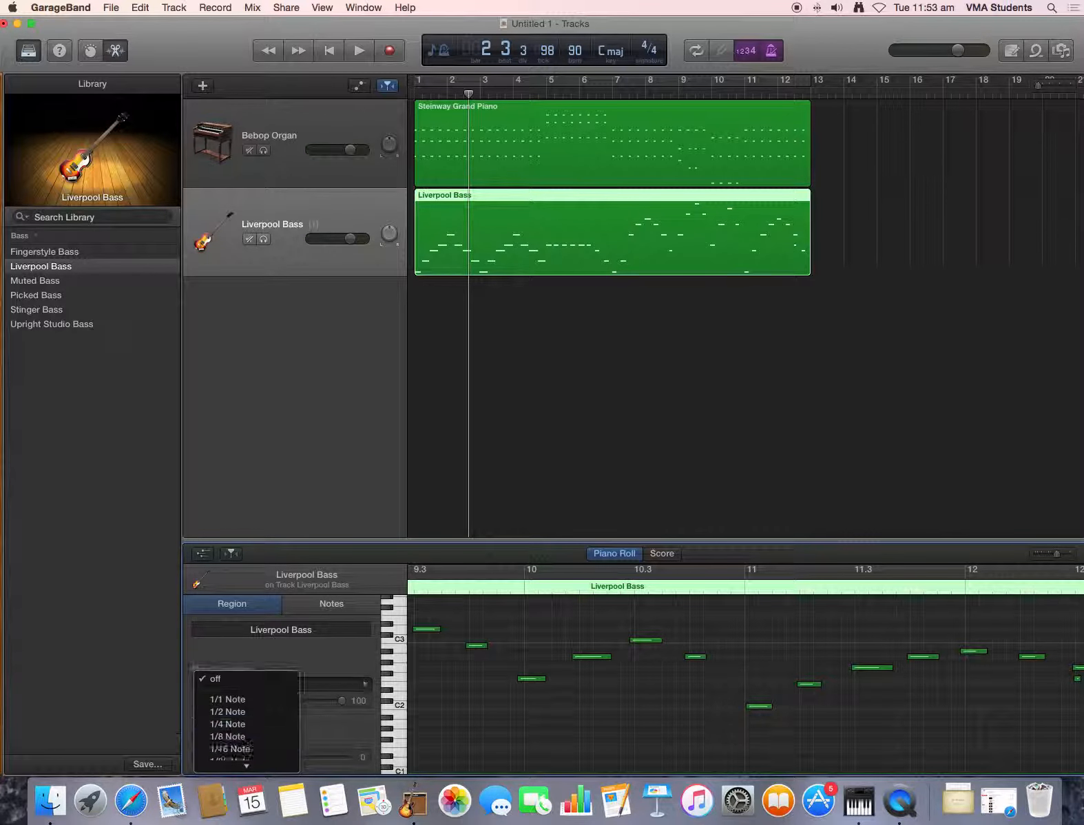
{"action": "left_click", "coordinate": [230, 686]}
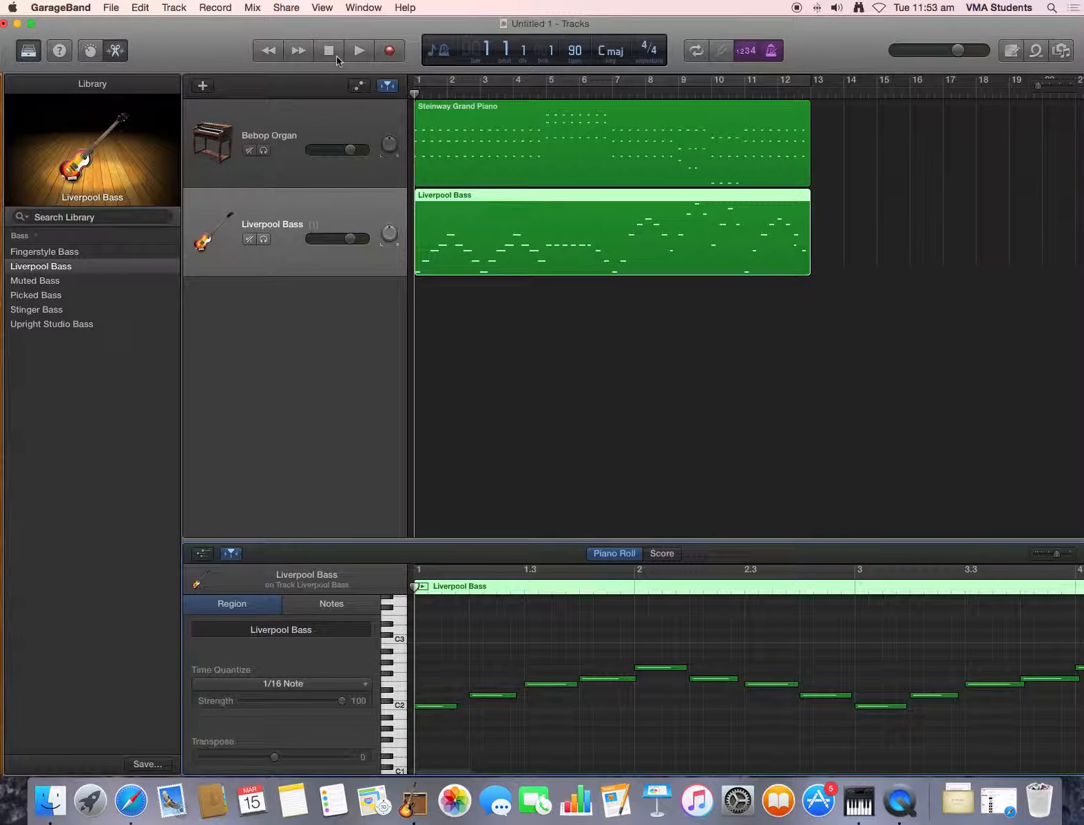
Play the quantized bass together with the organ from the start, stop and return the playhead to bar 1
{"action": "key", "text": "space"}
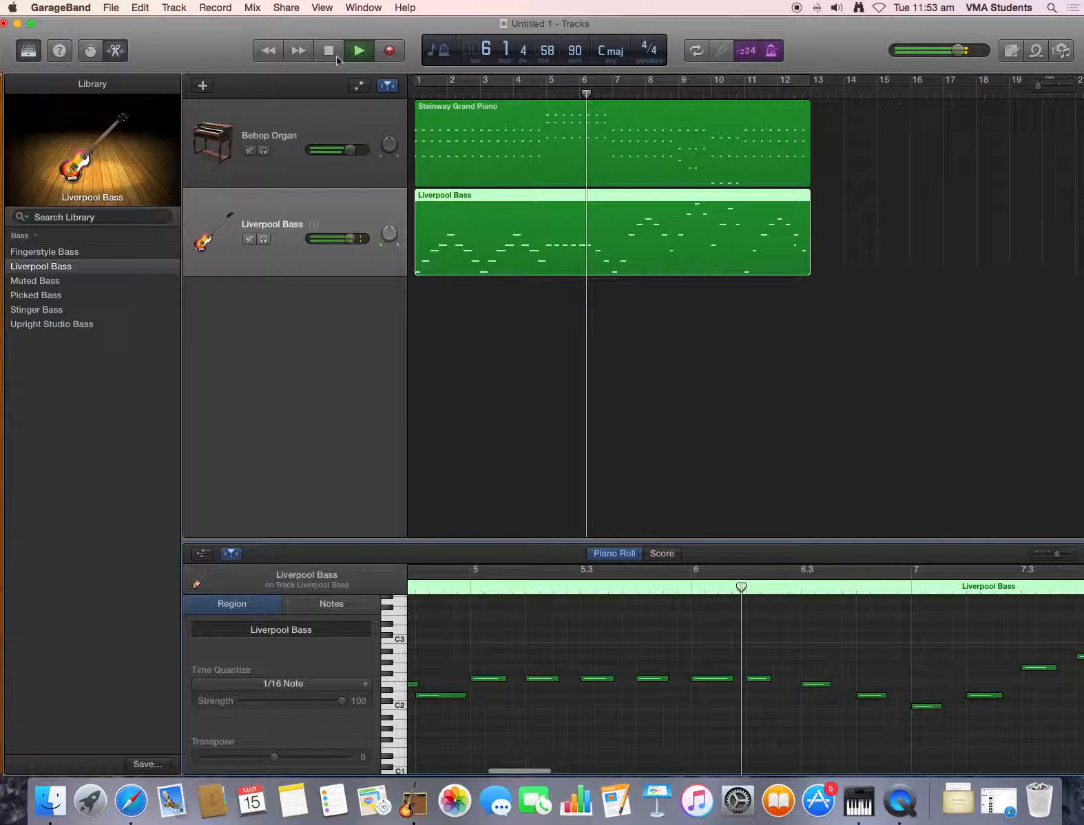
{"action": "left_click", "coordinate": [336, 56]}
{"action": "left_click", "coordinate": [336, 56]}
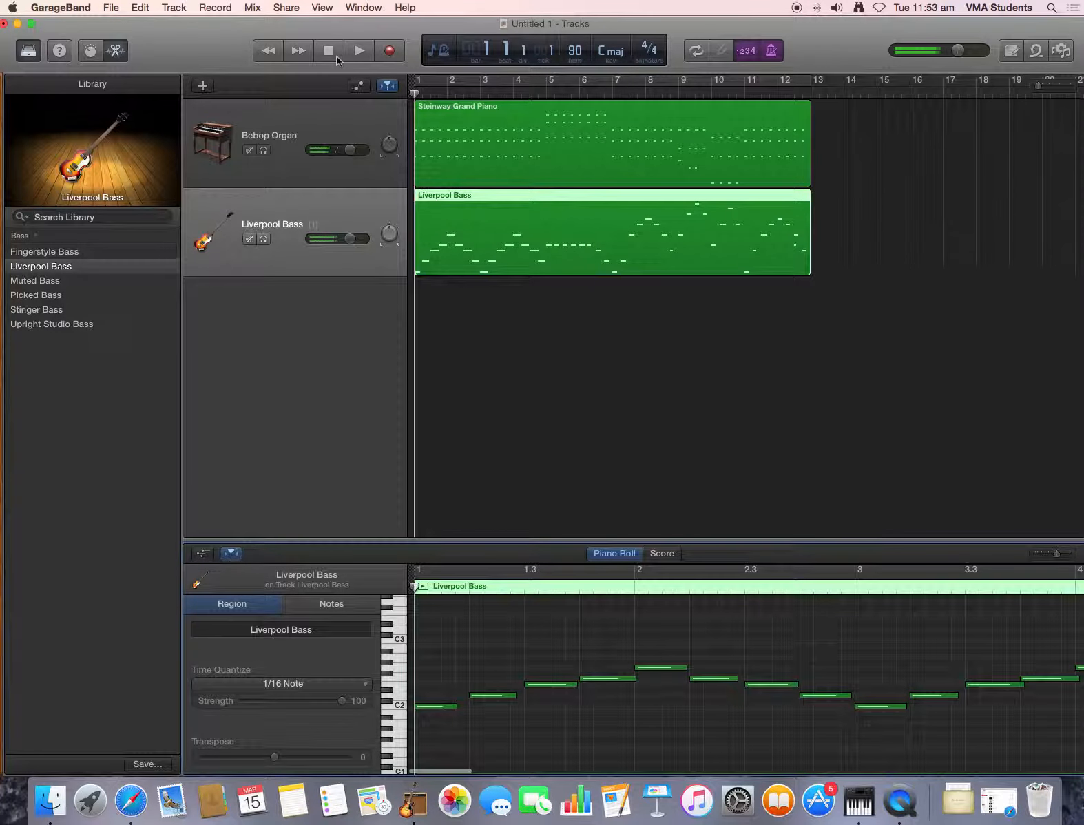
Hide the region editor below the tracks
{"action": "left_click", "coordinate": [115, 50]}
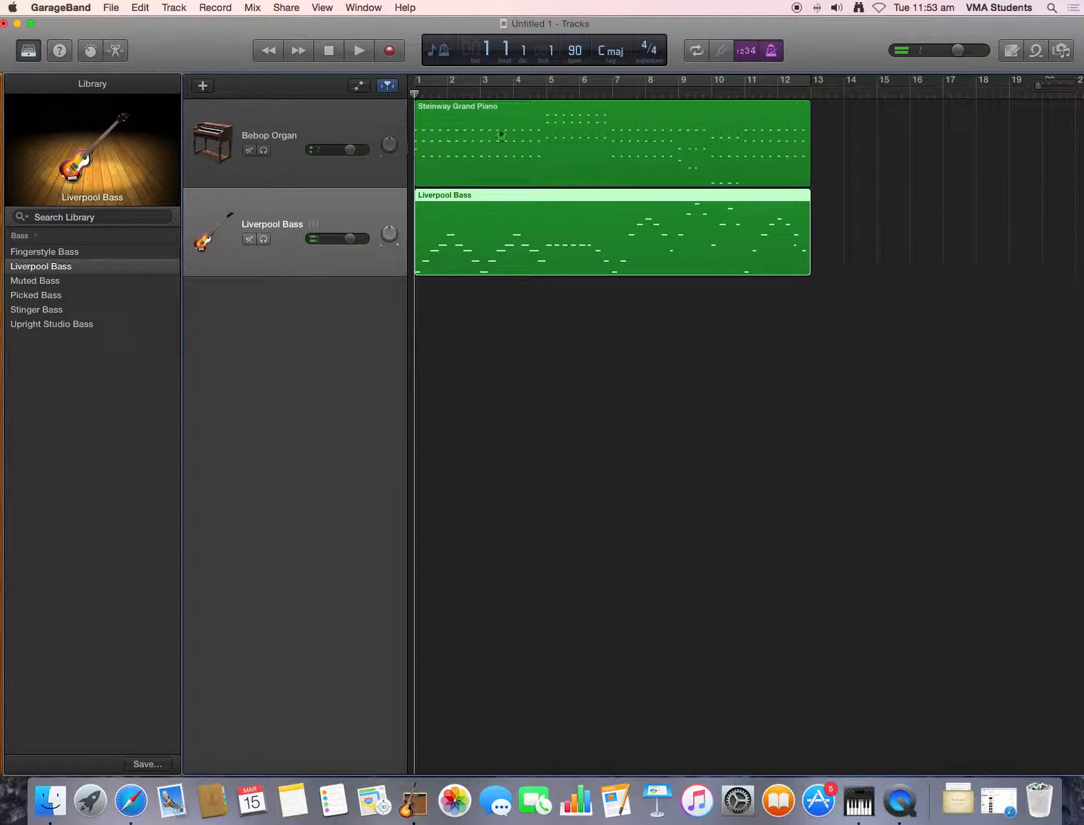
Try extending the end of the organ region to bar 17 and pull it back to bar 13
{"action": "left_click", "coordinate": [697, 138]}
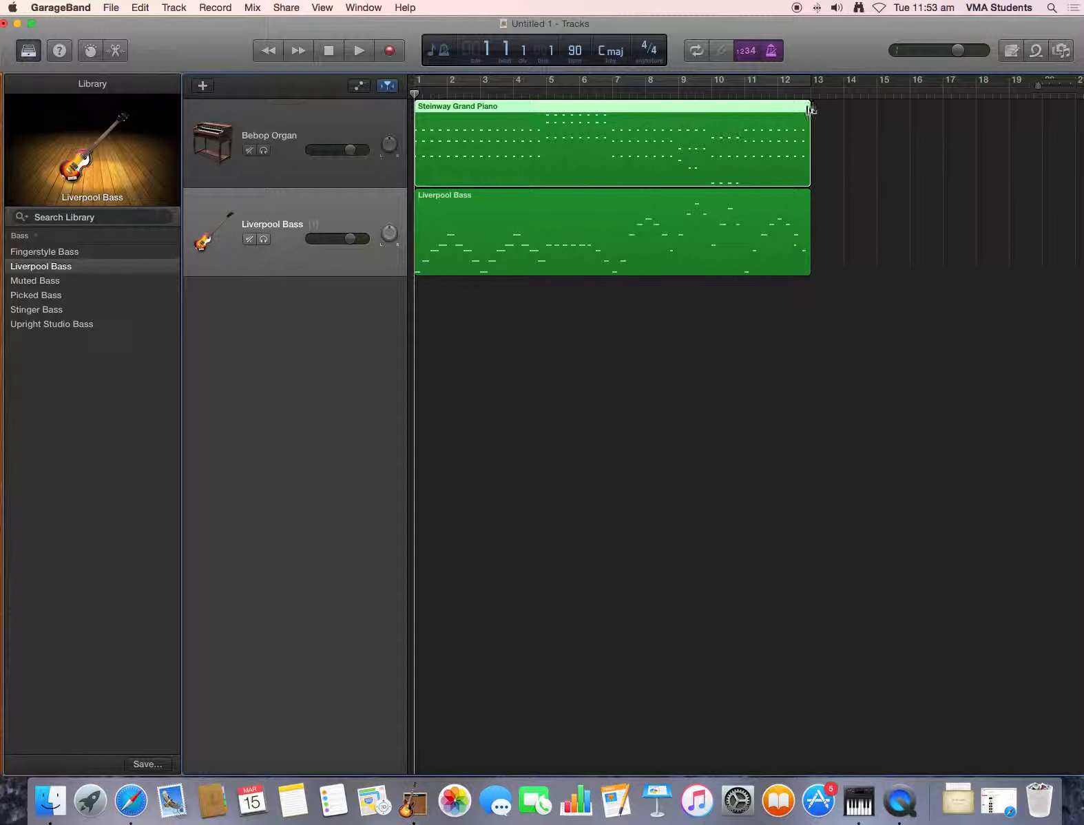
{"action": "mouse_move", "coordinate": [810, 110]}
{"action": "left_mouse_down"}
{"action": "mouse_move", "coordinate": [1033, 110]}
{"action": "mouse_move", "coordinate": [839, 110]}
{"action": "mouse_move", "coordinate": [811, 125]}
{"action": "left_mouse_up"}
{"action": "left_click", "coordinate": [788, 195]}
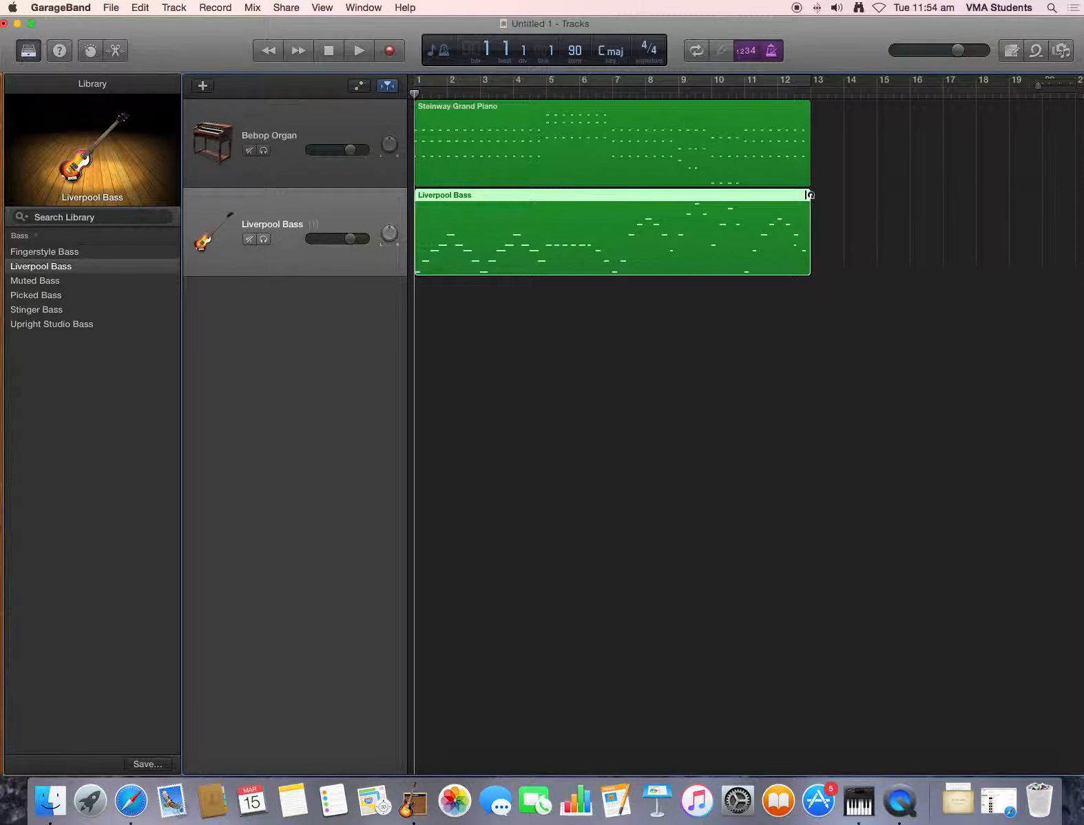
{"action": "left_click_drag", "start_coordinate": [810, 194], "coordinate": [943, 179]}
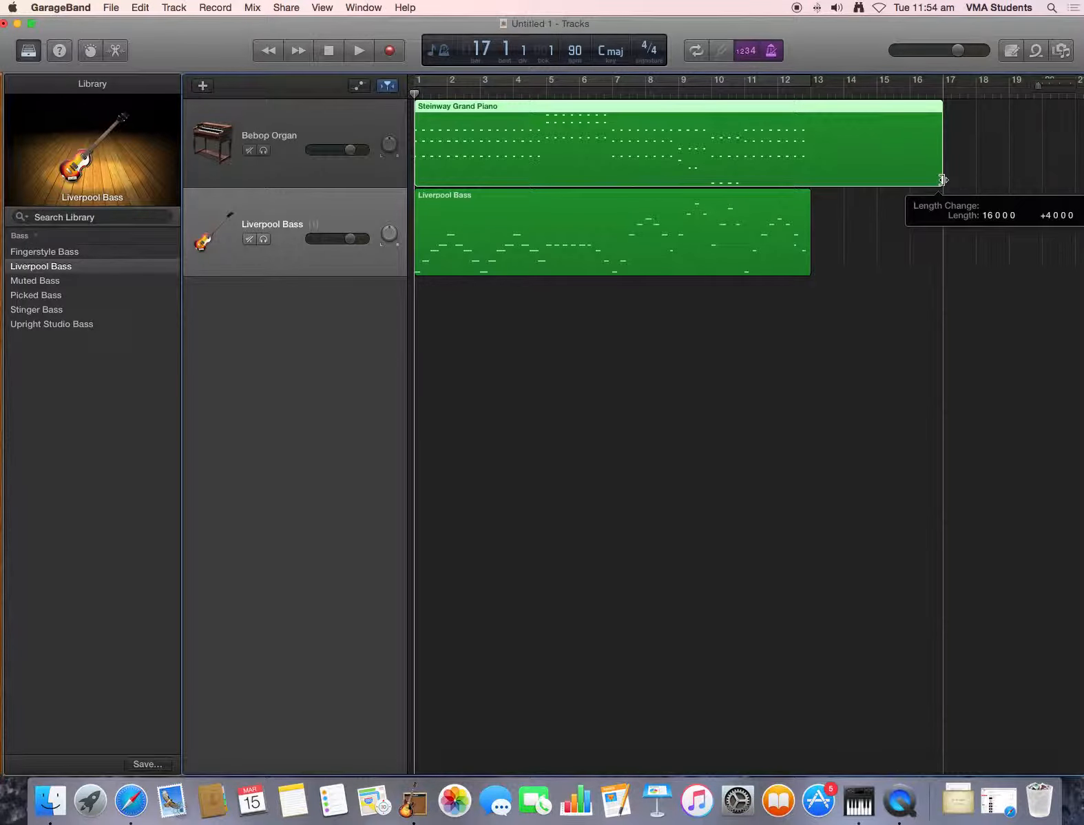
{"action": "left_click_drag", "start_coordinate": [943, 180], "coordinate": [811, 173]}
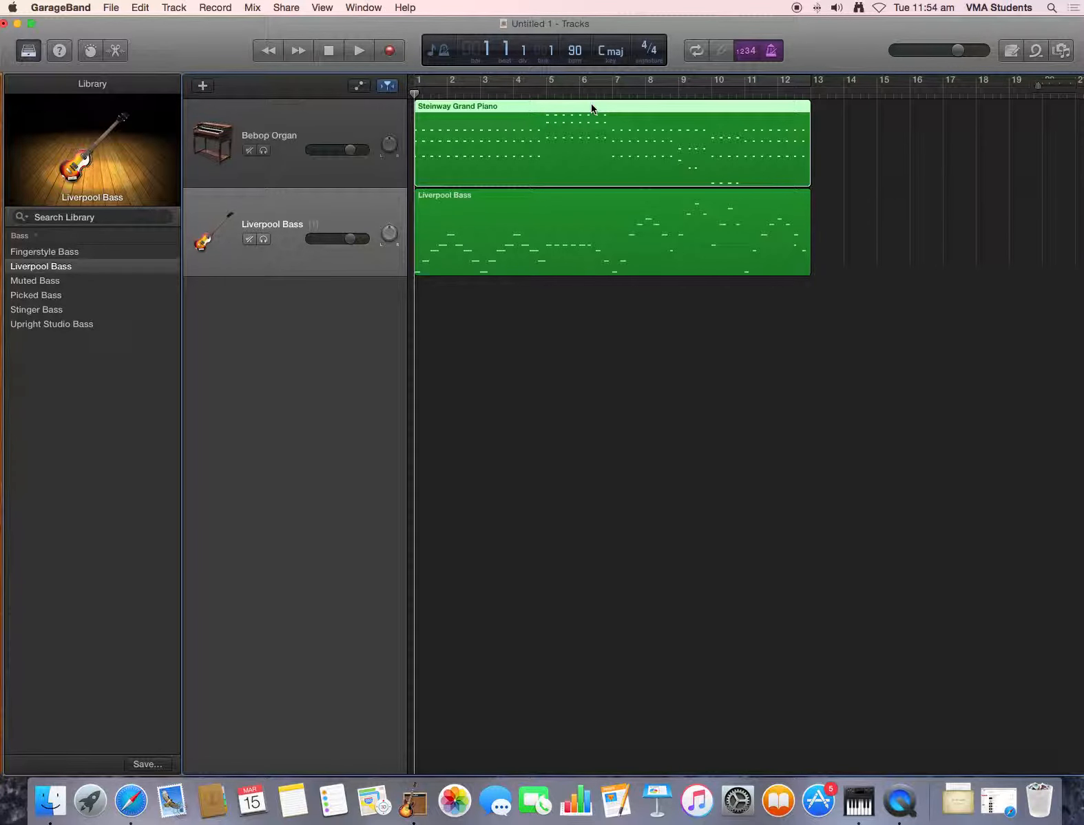
Split the organ region at bar 6 beat 3 and move its second part away and back against the first
{"action": "left_click", "coordinate": [591, 82]}
{"action": "left_click", "coordinate": [592, 84]}
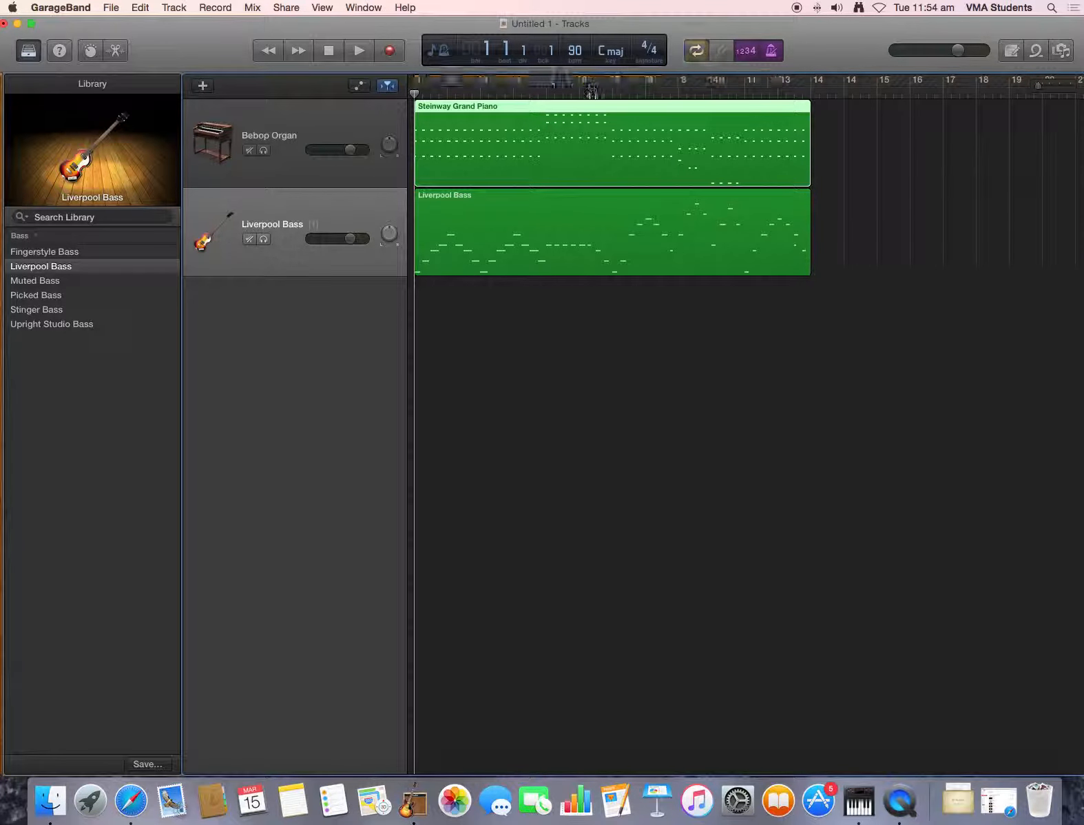
{"action": "left_click", "coordinate": [596, 94]}
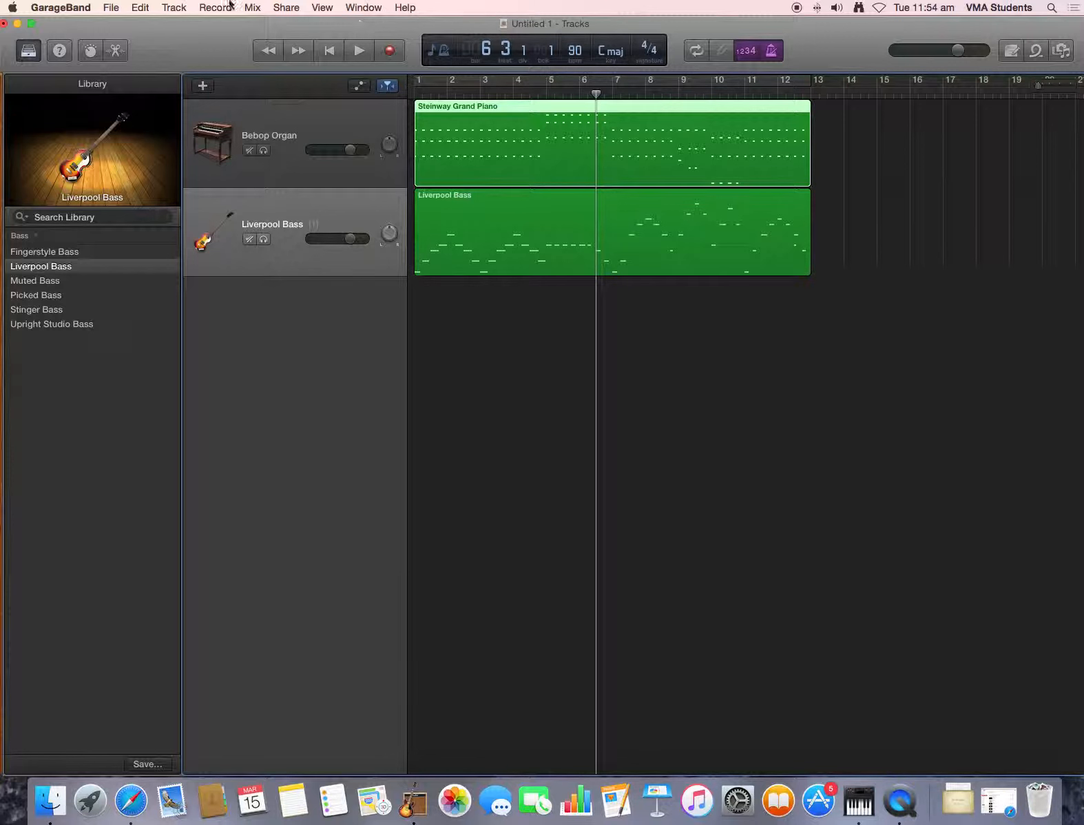
{"action": "left_click", "coordinate": [135, 6]}
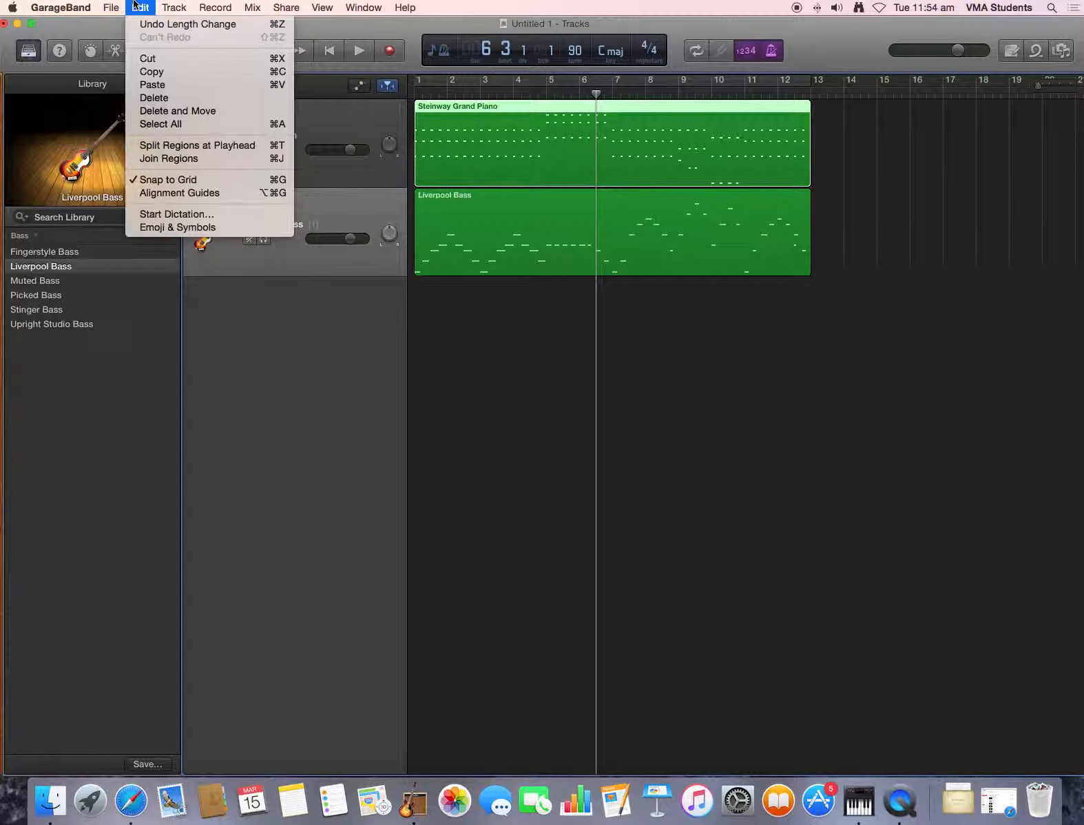
{"action": "left_click", "coordinate": [173, 145]}
{"action": "mouse_move", "coordinate": [635, 107]}
{"action": "left_mouse_down"}
{"action": "mouse_move", "coordinate": [710, 113]}
{"action": "mouse_move", "coordinate": [634, 109]}
{"action": "left_mouse_up"}
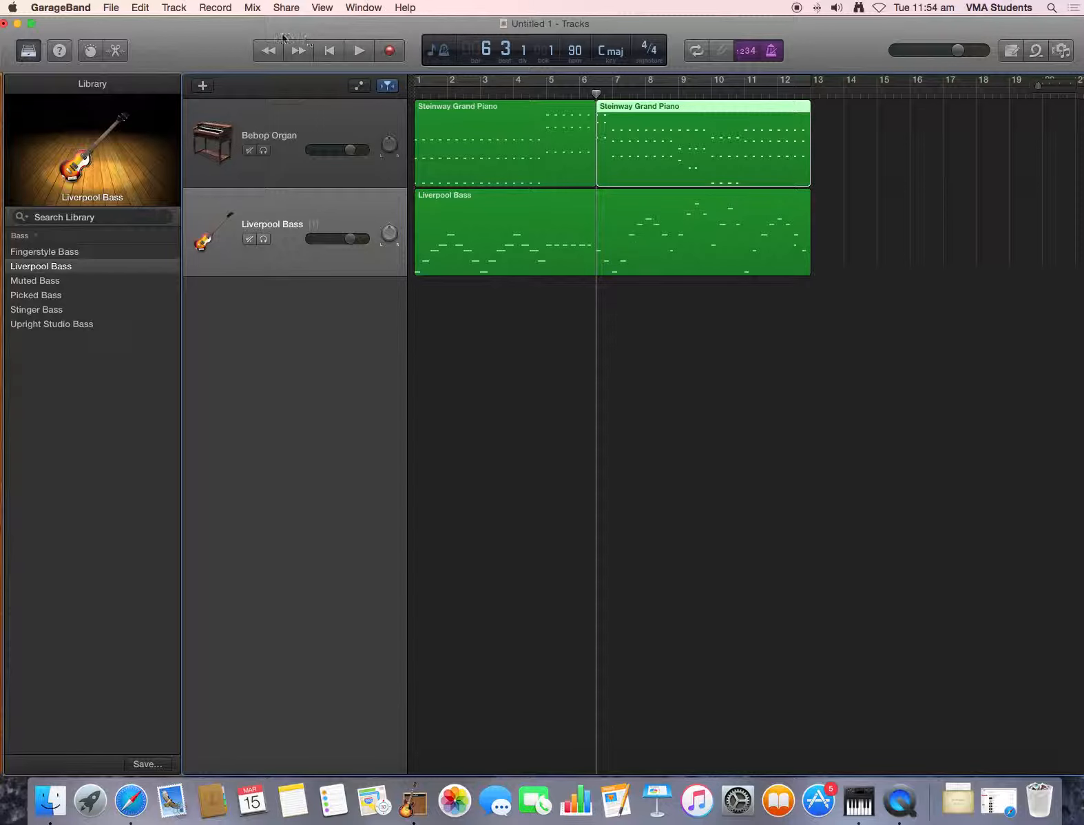
Undo the moves and the split of the organ region and return the playhead to bar 1
{"action": "left_click", "coordinate": [142, 7]}
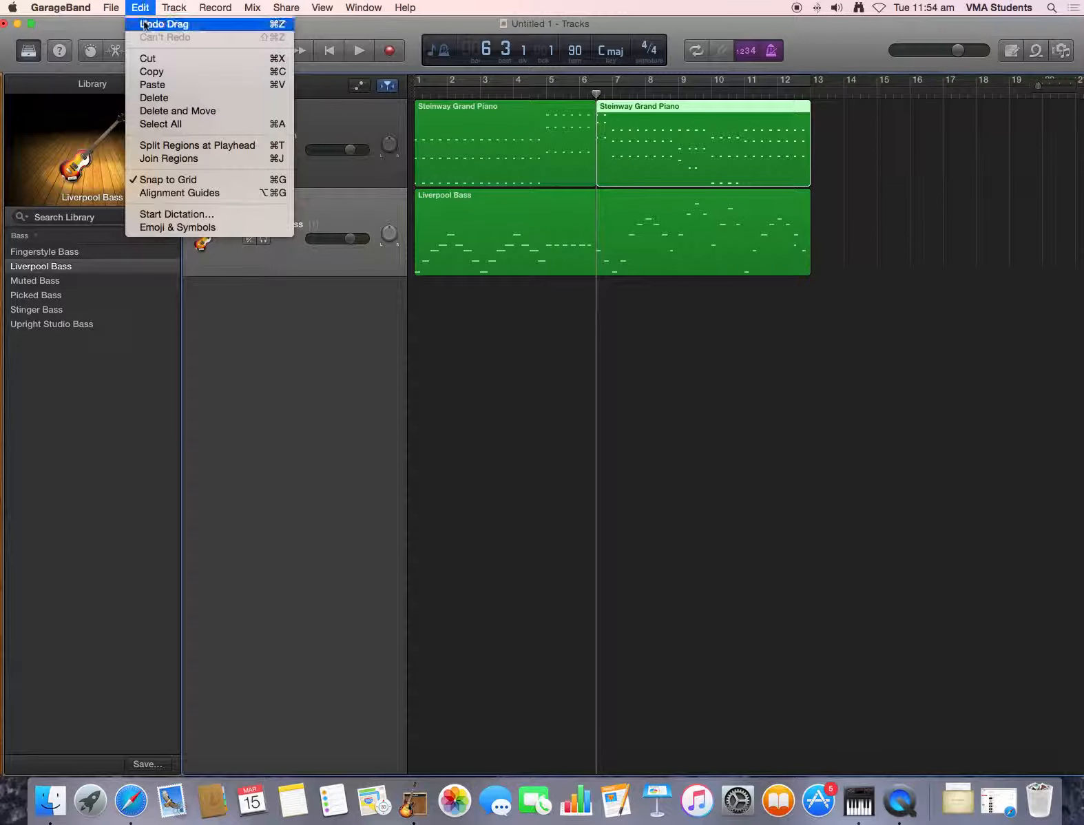
{"action": "left_click", "coordinate": [148, 21]}
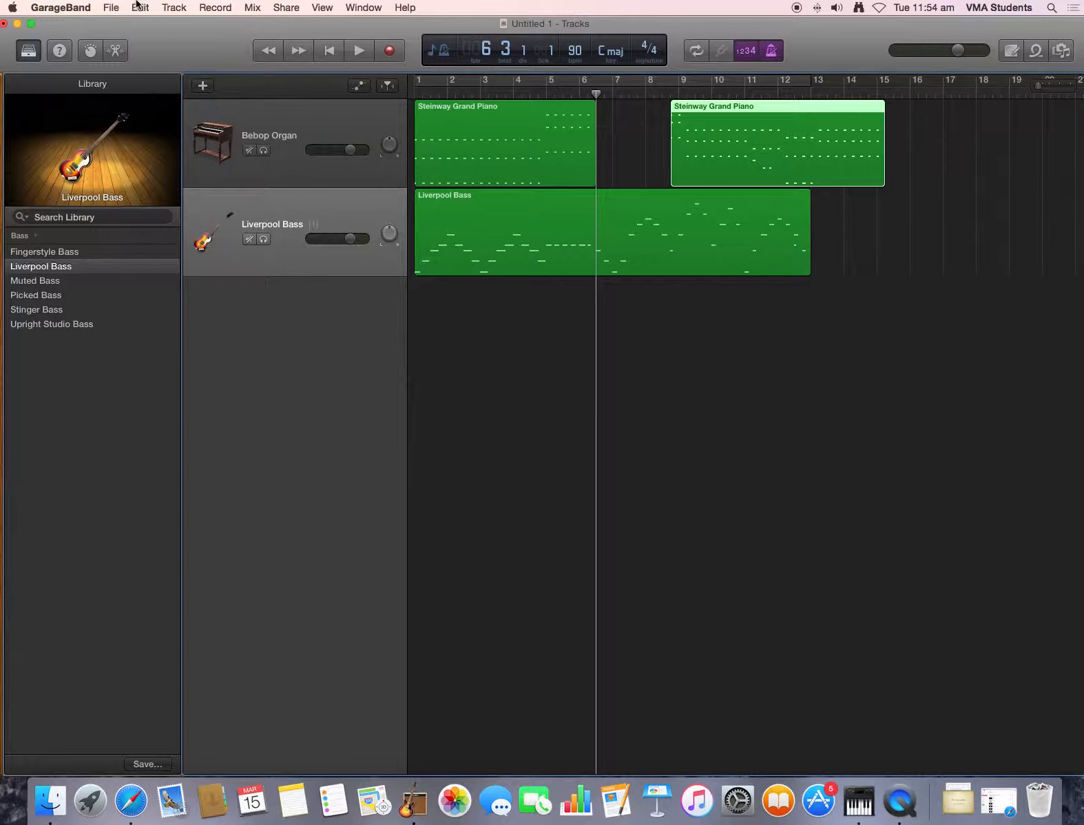
{"action": "left_click", "coordinate": [137, 7]}
{"action": "left_click", "coordinate": [146, 23]}
{"action": "left_click", "coordinate": [140, 7]}
{"action": "left_click", "coordinate": [144, 24]}
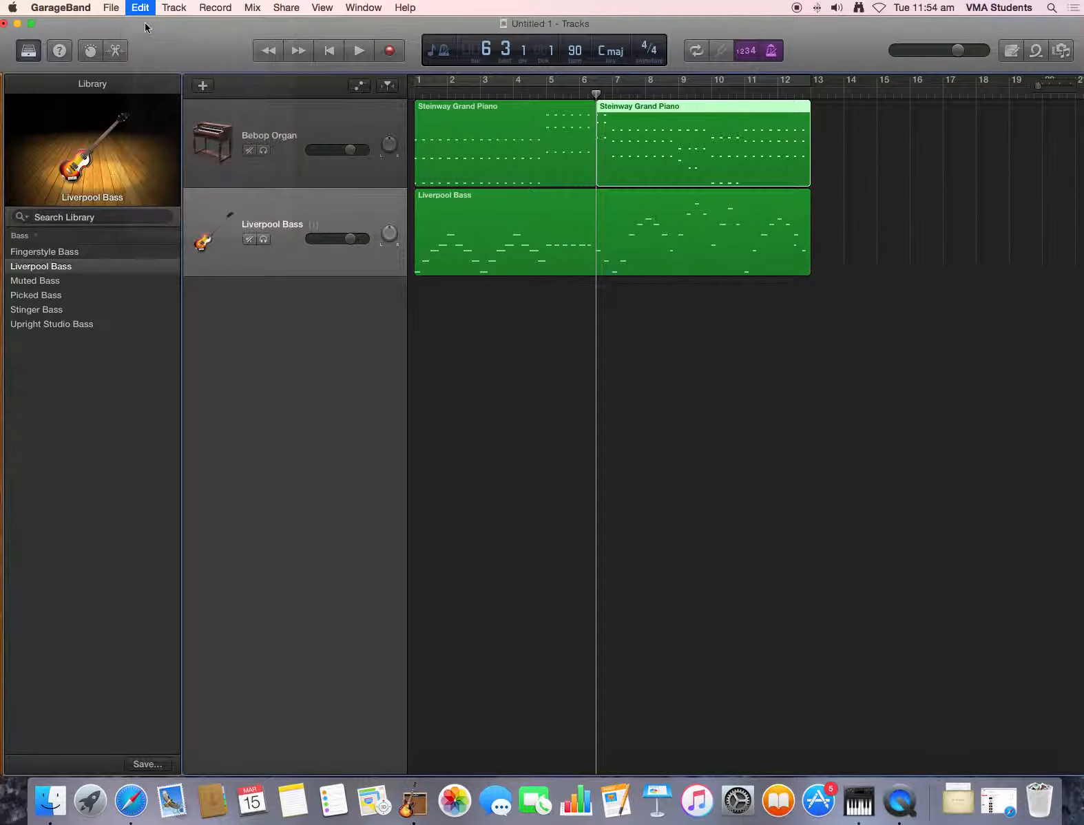
{"action": "left_click", "coordinate": [330, 51]}
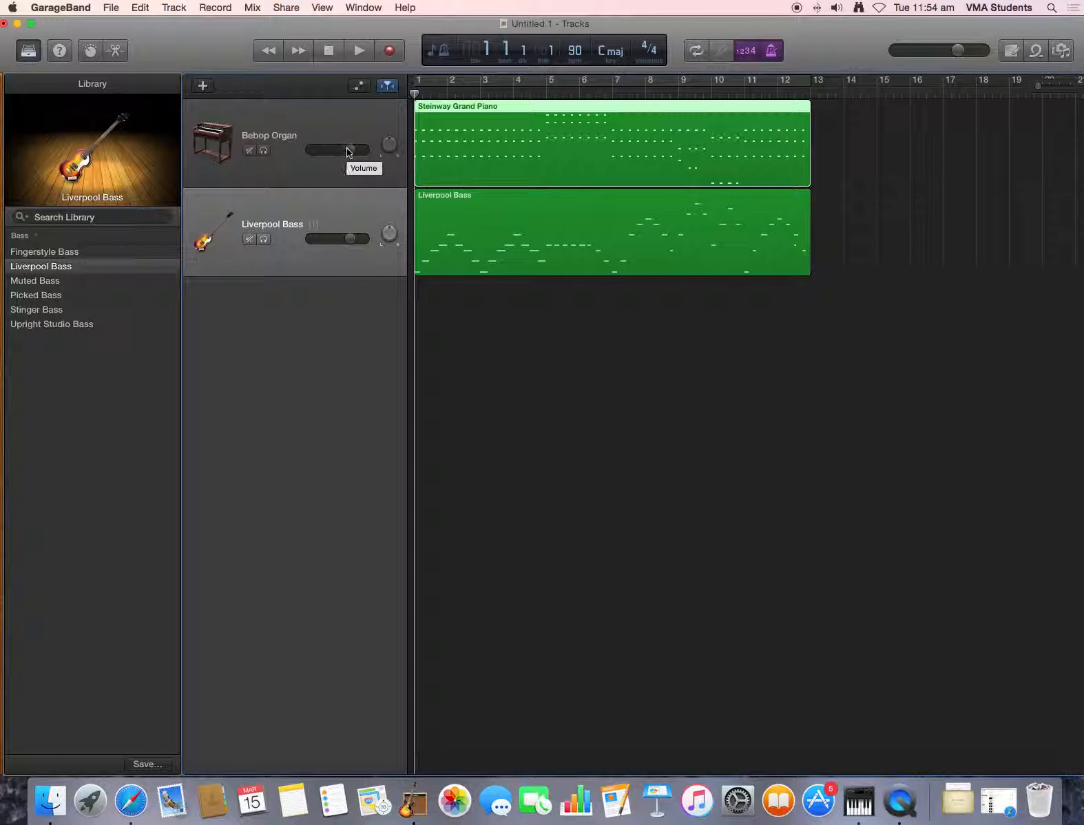
Lower the Bebop Organ and Liverpool Bass track volumes during playback, with the organ quieter, and return the playhead to the start
{"action": "key", "text": "space"}
{"action": "left_click_drag", "start_coordinate": [350, 152], "coordinate": [322, 164]}
{"action": "left_click_drag", "start_coordinate": [351, 238], "coordinate": [323, 254]}
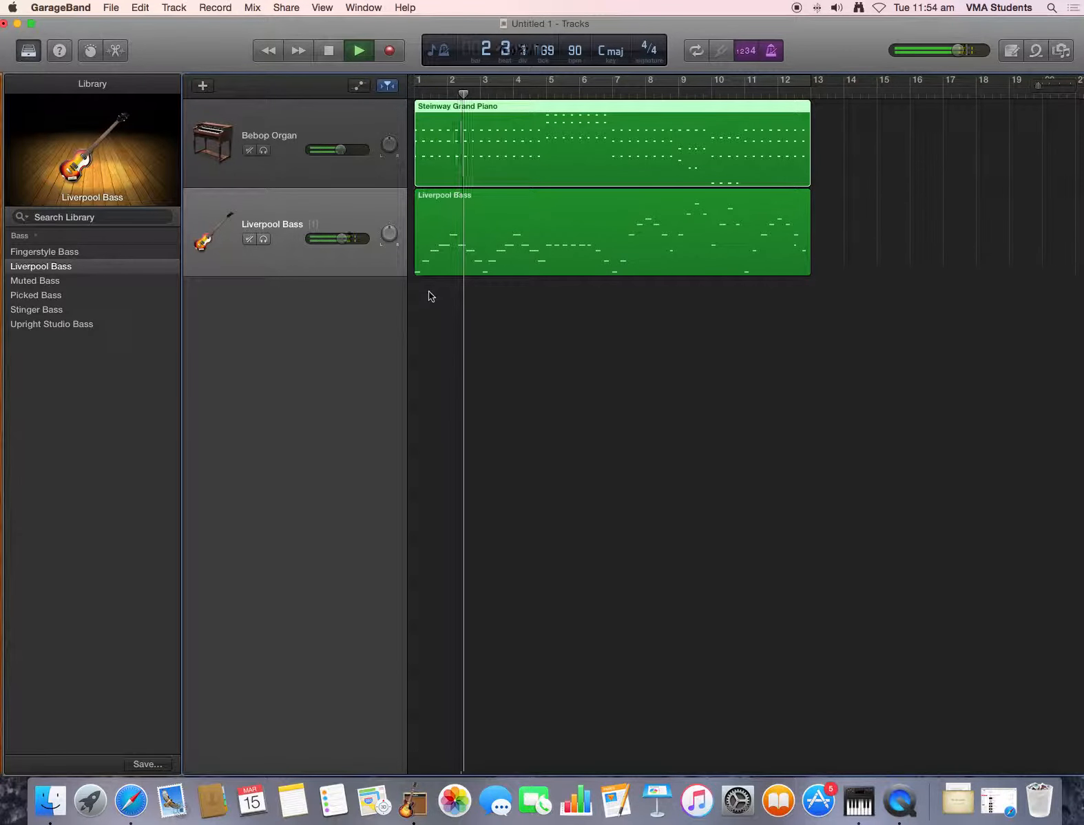
{"action": "left_click_drag", "start_coordinate": [340, 149], "coordinate": [327, 153]}
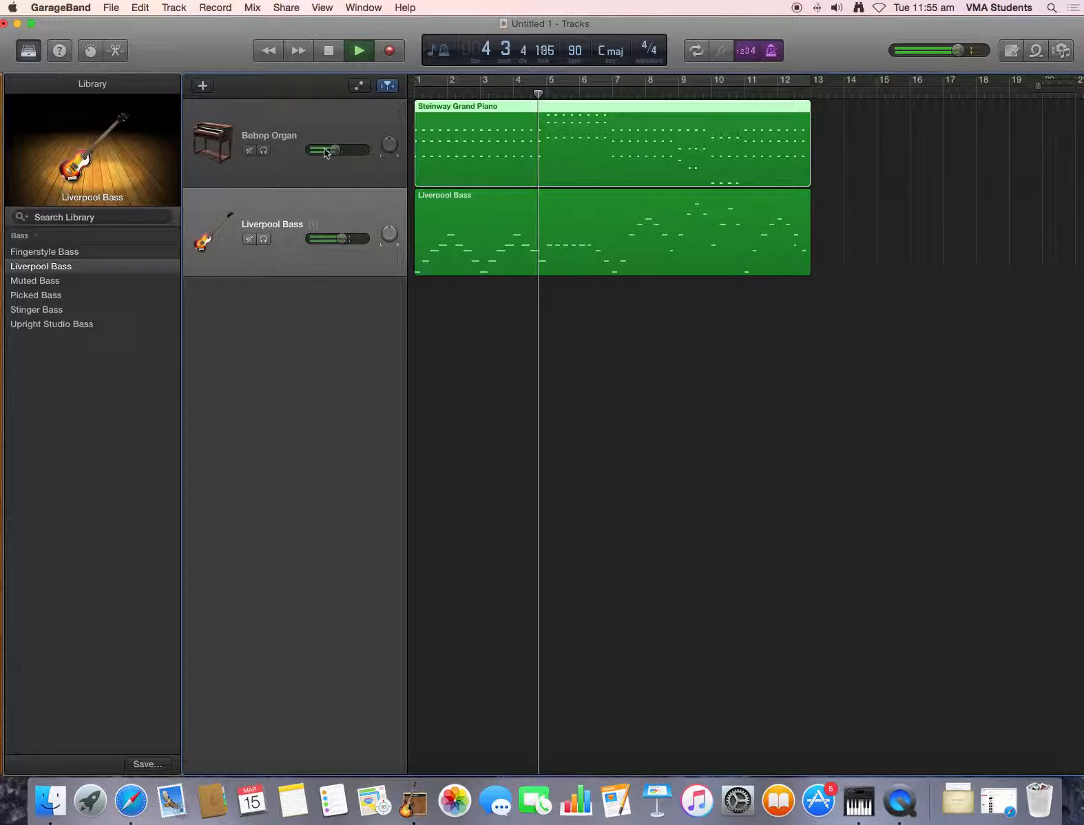
{"action": "key", "text": "space"}
{"action": "left_click", "coordinate": [329, 50]}
{"action": "key", "text": "space"}
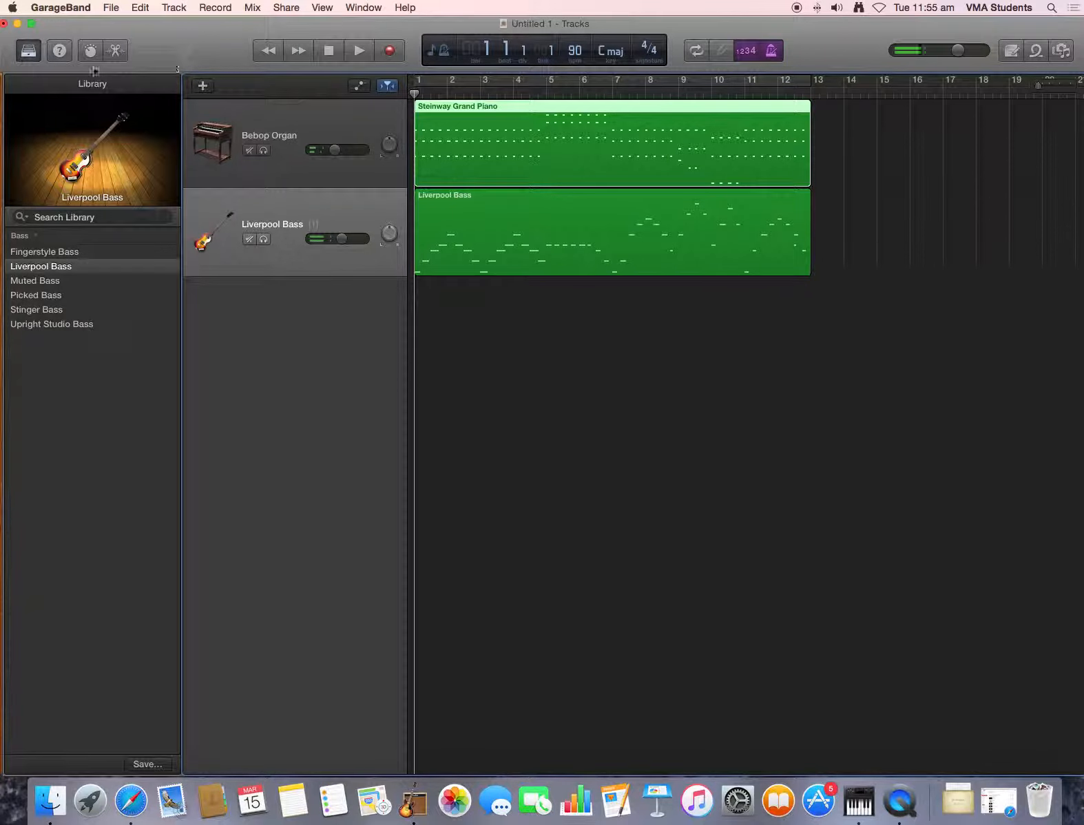
Hide the instrument Library, show the Apple Loops browser and filter it by All Drums
{"action": "left_click", "coordinate": [35, 55]}
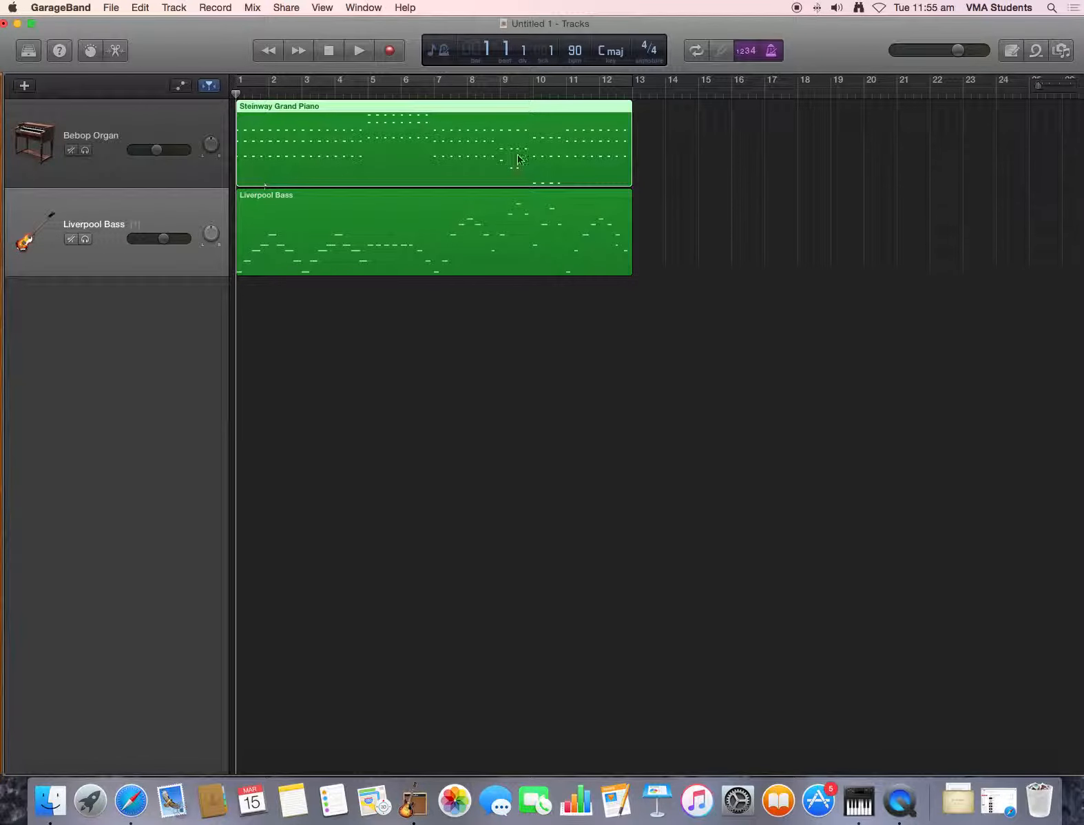
{"action": "left_click", "coordinate": [1035, 52]}
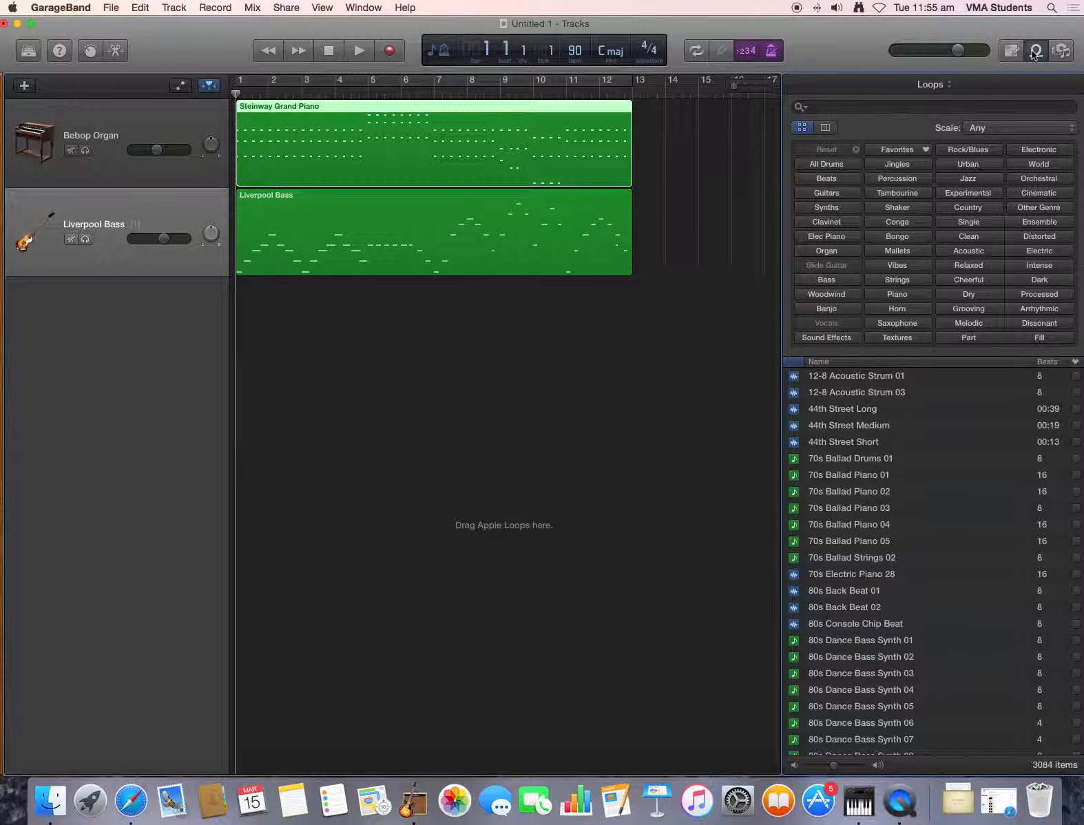
{"action": "left_click", "coordinate": [843, 164]}
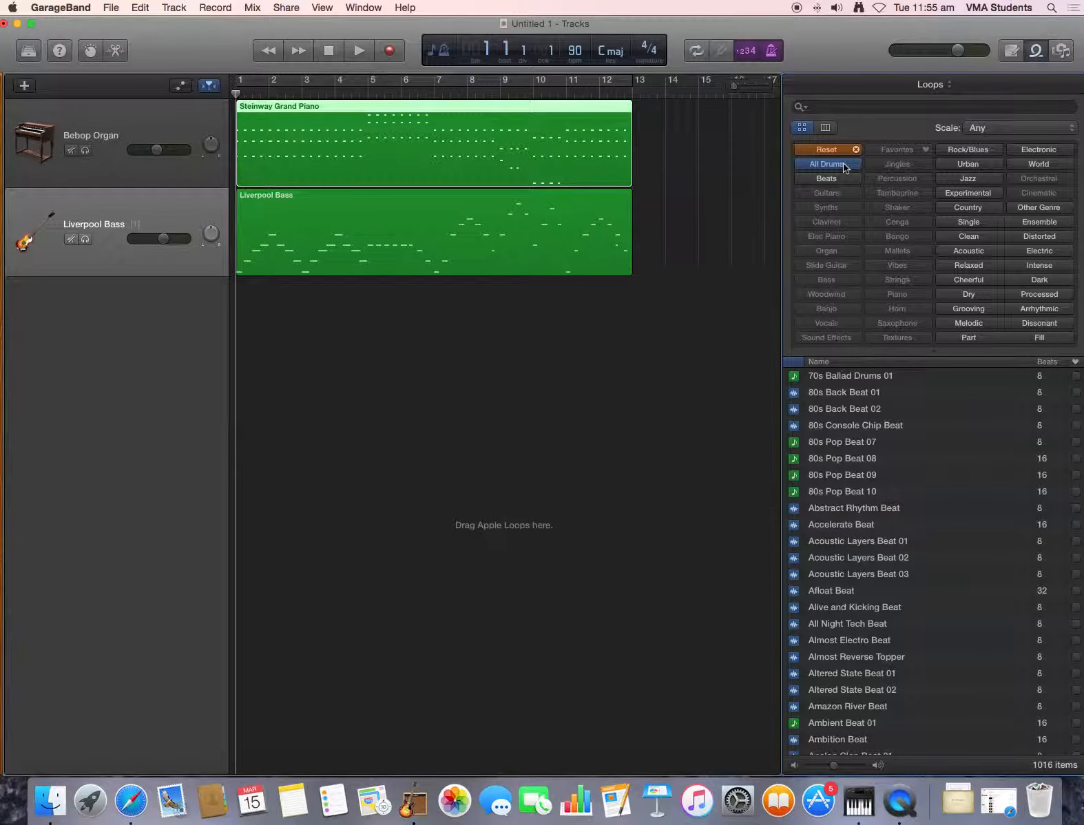
Audition Blueprint Beat 03 and browse the drum loops for a beat that suits the song
{"action": "scroll", "coordinate": [824, 654], "scroll_direction": "down", "scroll_amount": 15}
{"action": "scroll", "coordinate": [824, 651], "scroll_direction": "down", "scroll_amount": 5}
{"action": "left_click", "coordinate": [821, 648]}
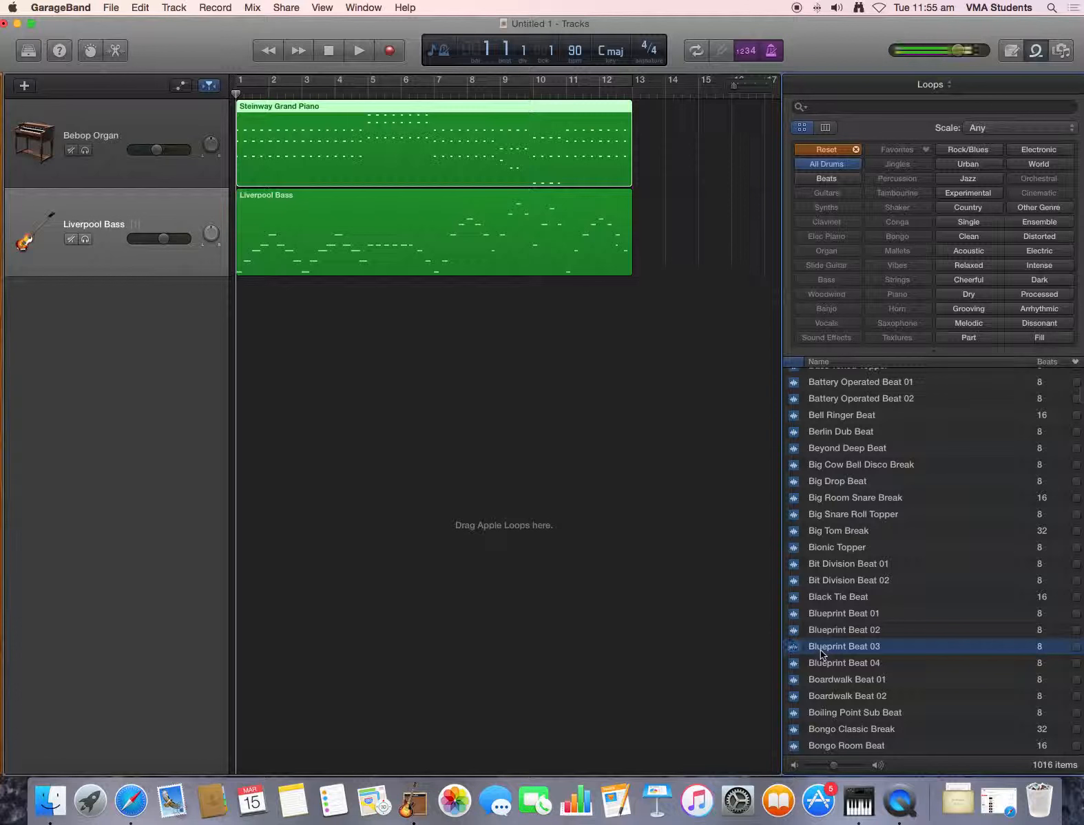
{"action": "scroll", "coordinate": [823, 648], "scroll_direction": "down", "scroll_amount": 3}
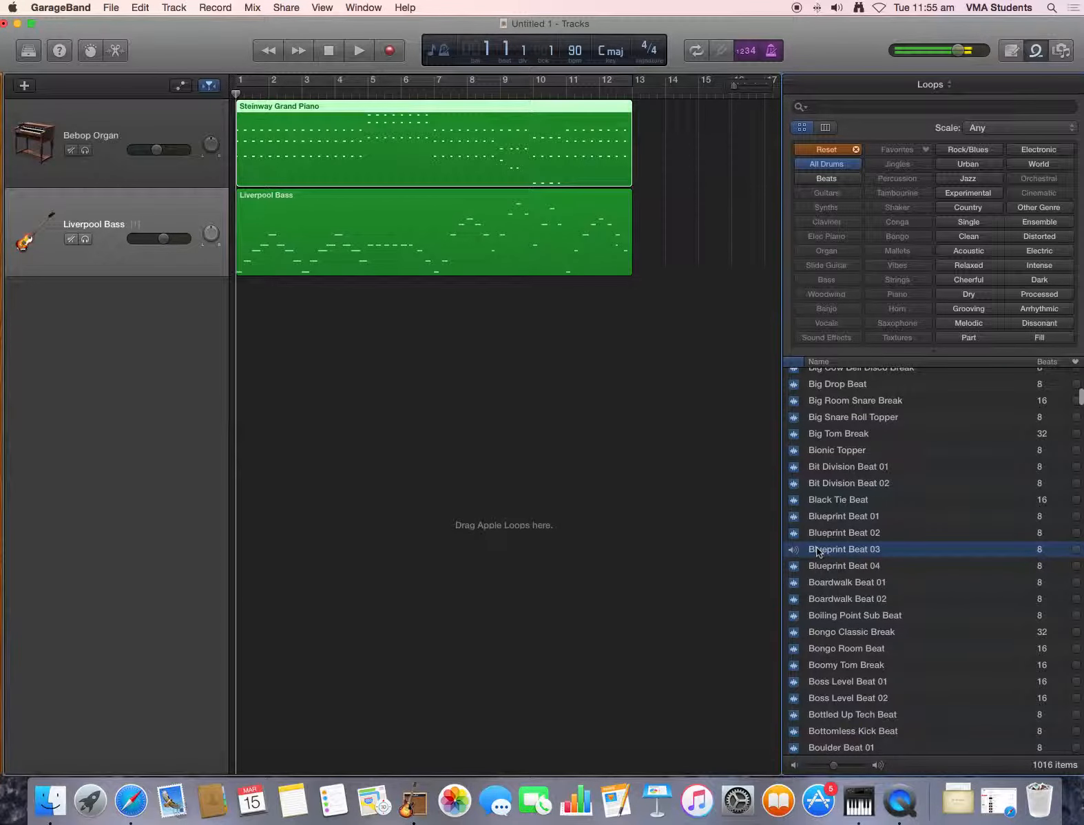
{"action": "scroll", "coordinate": [878, 616], "scroll_direction": "down", "scroll_amount": 6}
{"action": "scroll", "coordinate": [879, 617], "scroll_direction": "down", "scroll_amount": 20}
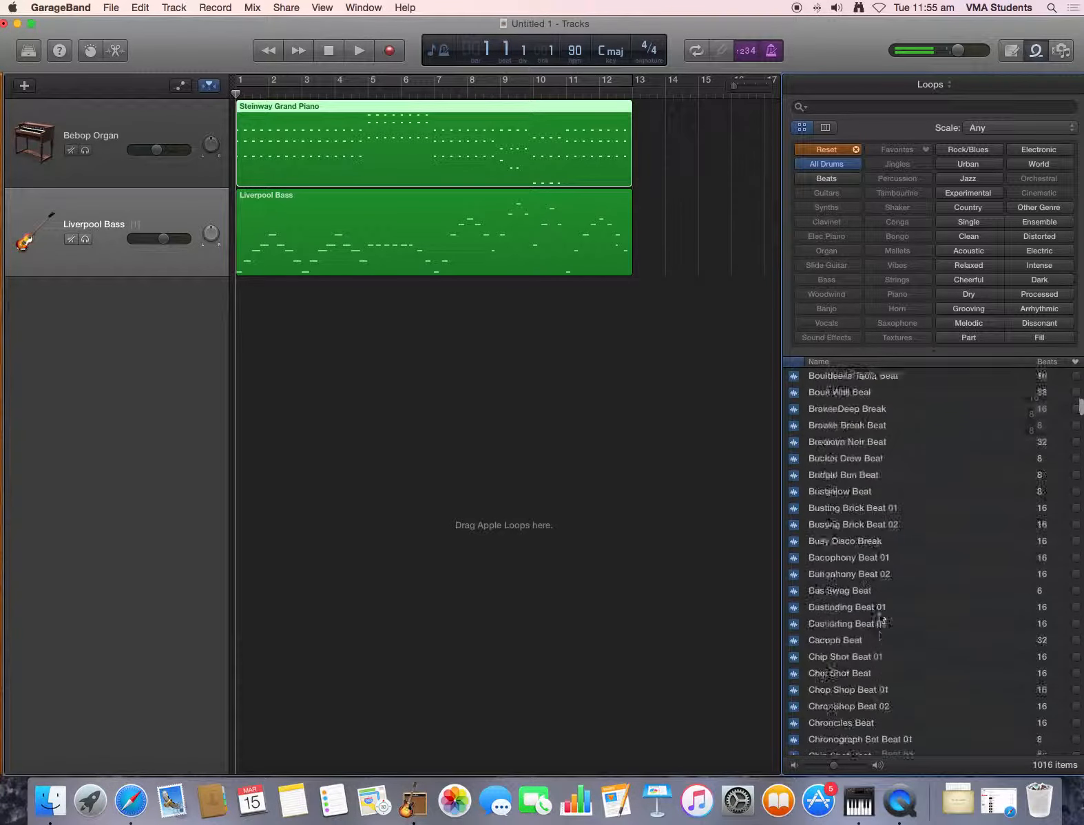
{"action": "scroll", "coordinate": [880, 606], "scroll_direction": "down", "scroll_amount": 15}
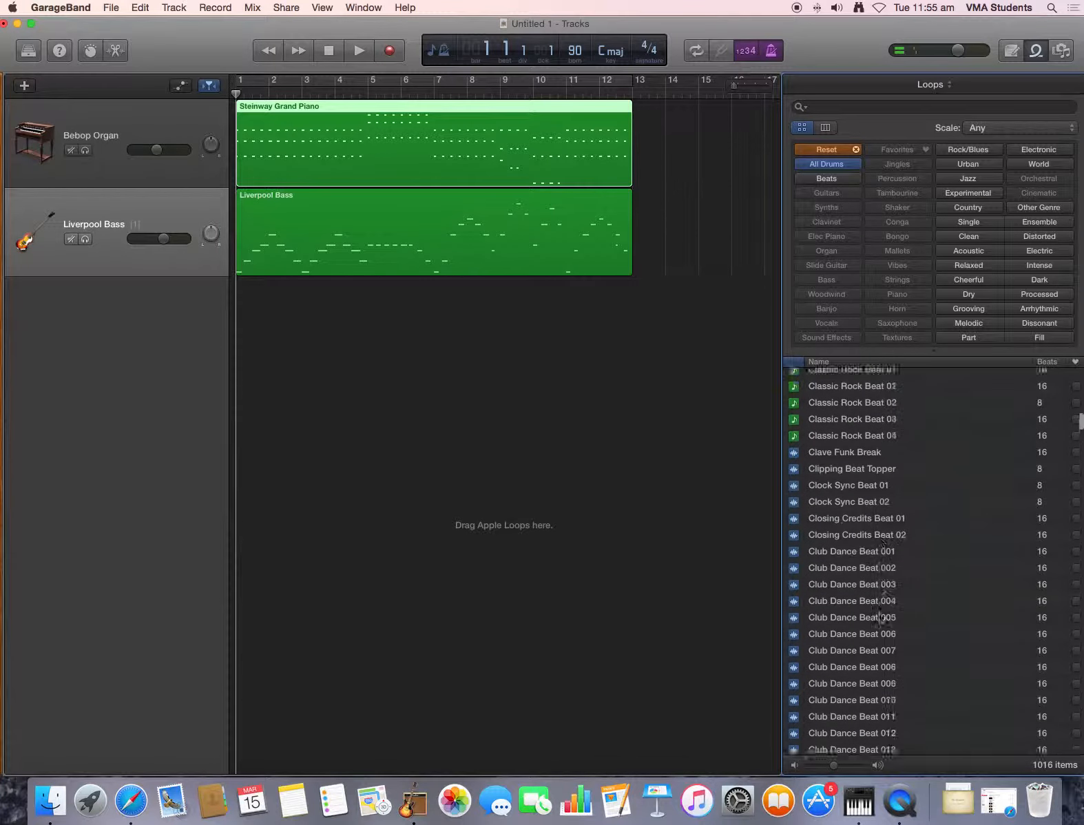
{"action": "scroll", "coordinate": [879, 618], "scroll_direction": "down", "scroll_amount": 20}
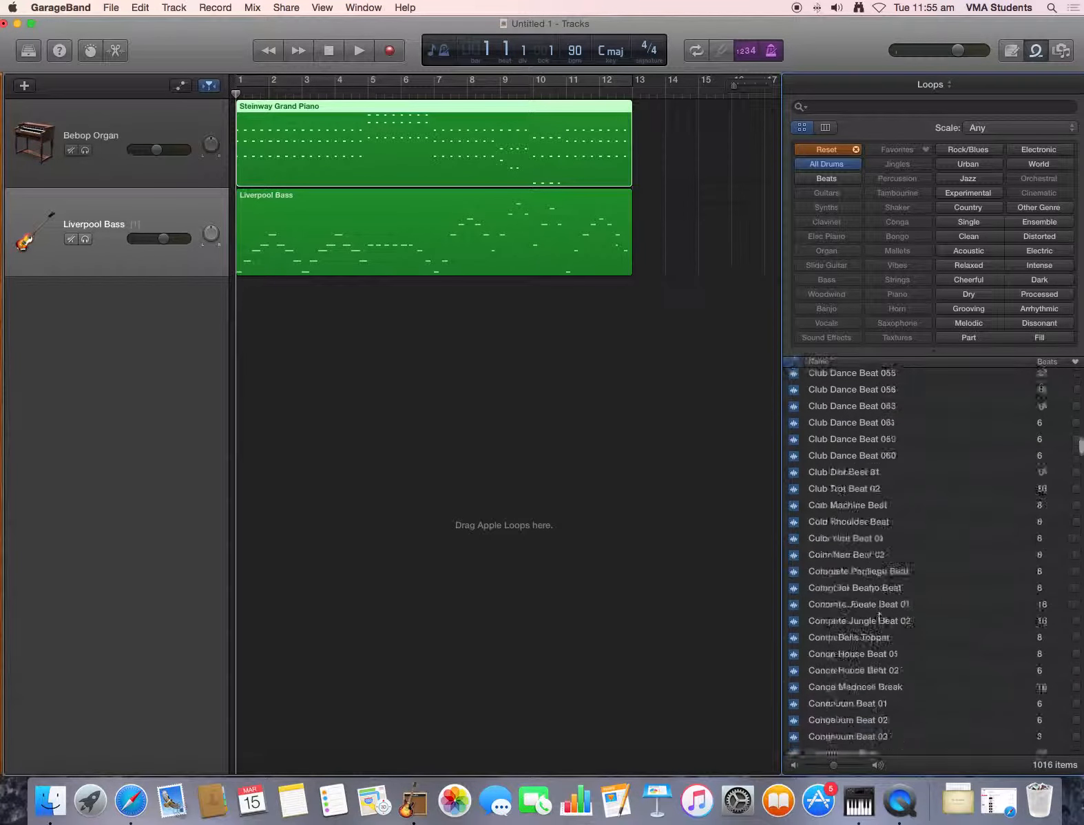
{"action": "scroll", "coordinate": [879, 618], "scroll_direction": "down", "scroll_amount": 15}
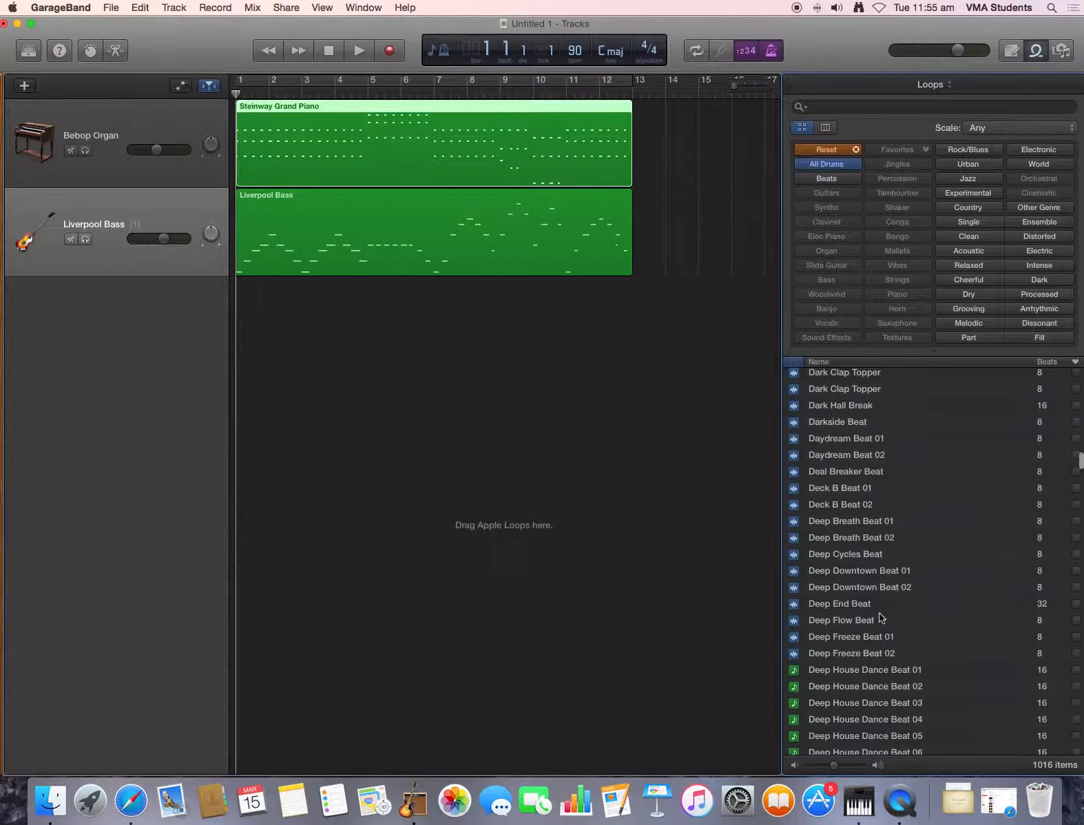
Narrow the drum loops to Beats and audition Hip Hop Beat 01 and Lazy 80s Beat 01
{"action": "left_click", "coordinate": [826, 178]}
{"action": "scroll", "coordinate": [871, 603], "scroll_direction": "down", "scroll_amount": 15}
{"action": "scroll", "coordinate": [871, 603], "scroll_direction": "down", "scroll_amount": 15}
{"action": "scroll", "coordinate": [871, 600], "scroll_direction": "up", "scroll_amount": 5}
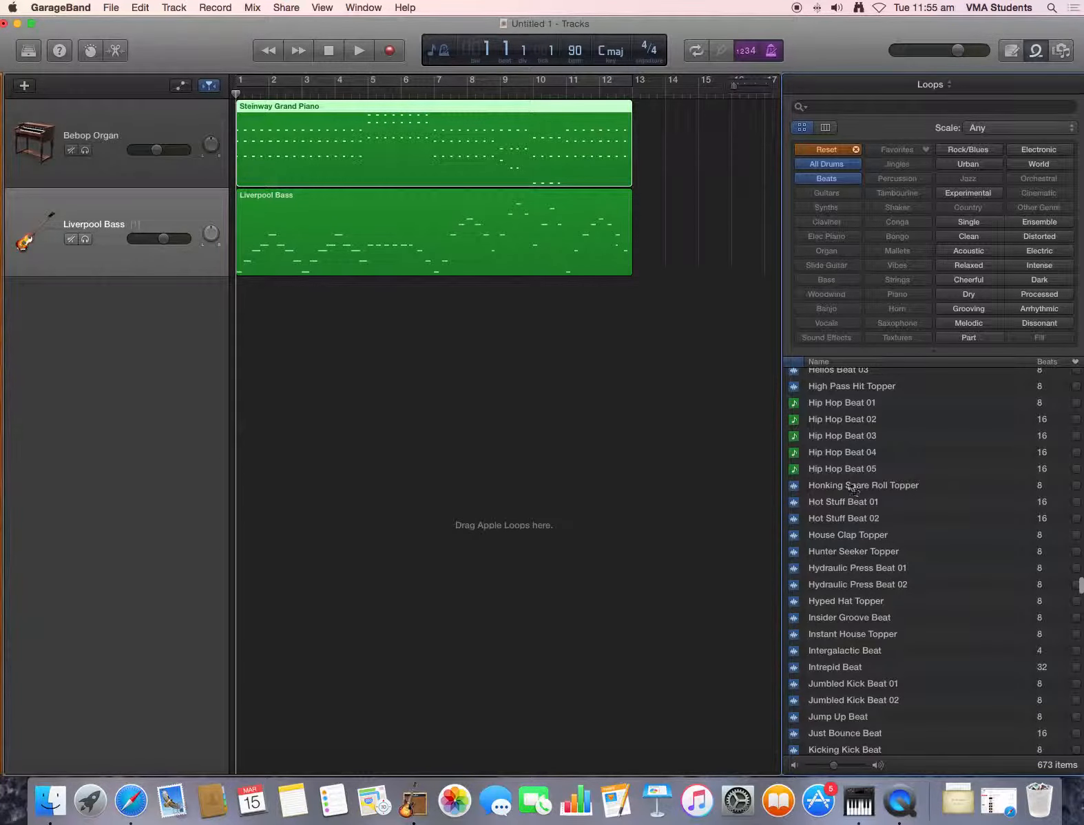
{"action": "left_click", "coordinate": [850, 404]}
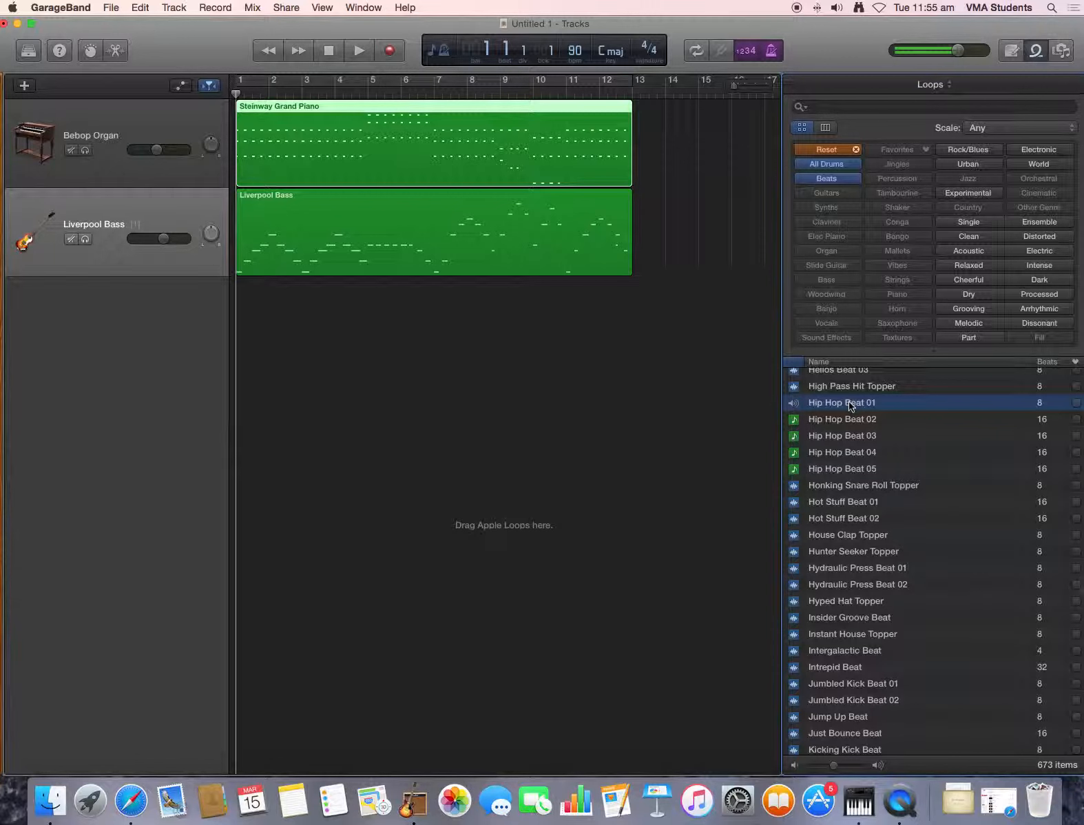
{"action": "scroll", "coordinate": [854, 528], "scroll_direction": "down", "scroll_amount": 7}
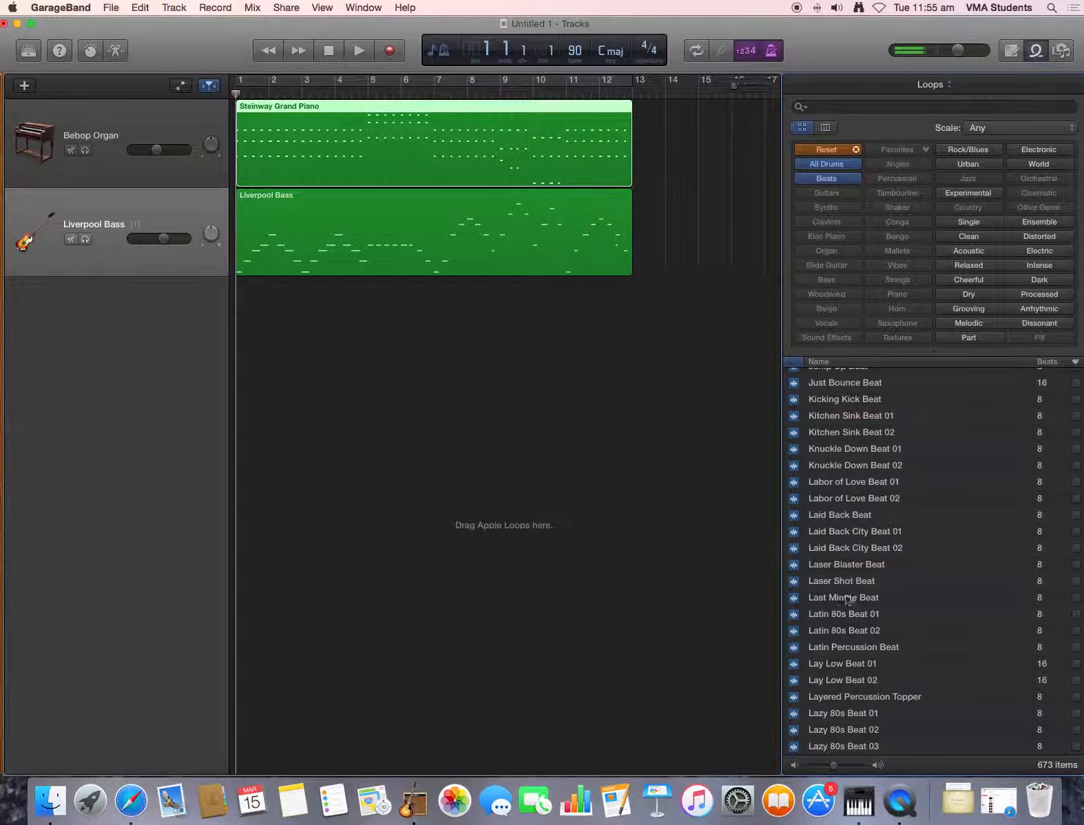
{"action": "left_click", "coordinate": [854, 712]}
Browse further through the filtered beats, audition RnB Beat 08 and stop its preview
{"action": "scroll", "coordinate": [853, 711], "scroll_direction": "down", "scroll_amount": 15}
{"action": "scroll", "coordinate": [850, 710], "scroll_direction": "down", "scroll_amount": 20}
{"action": "scroll", "coordinate": [851, 710], "scroll_direction": "down", "scroll_amount": 20}
{"action": "scroll", "coordinate": [852, 709], "scroll_direction": "up", "scroll_amount": 2}
{"action": "left_click", "coordinate": [852, 531]}
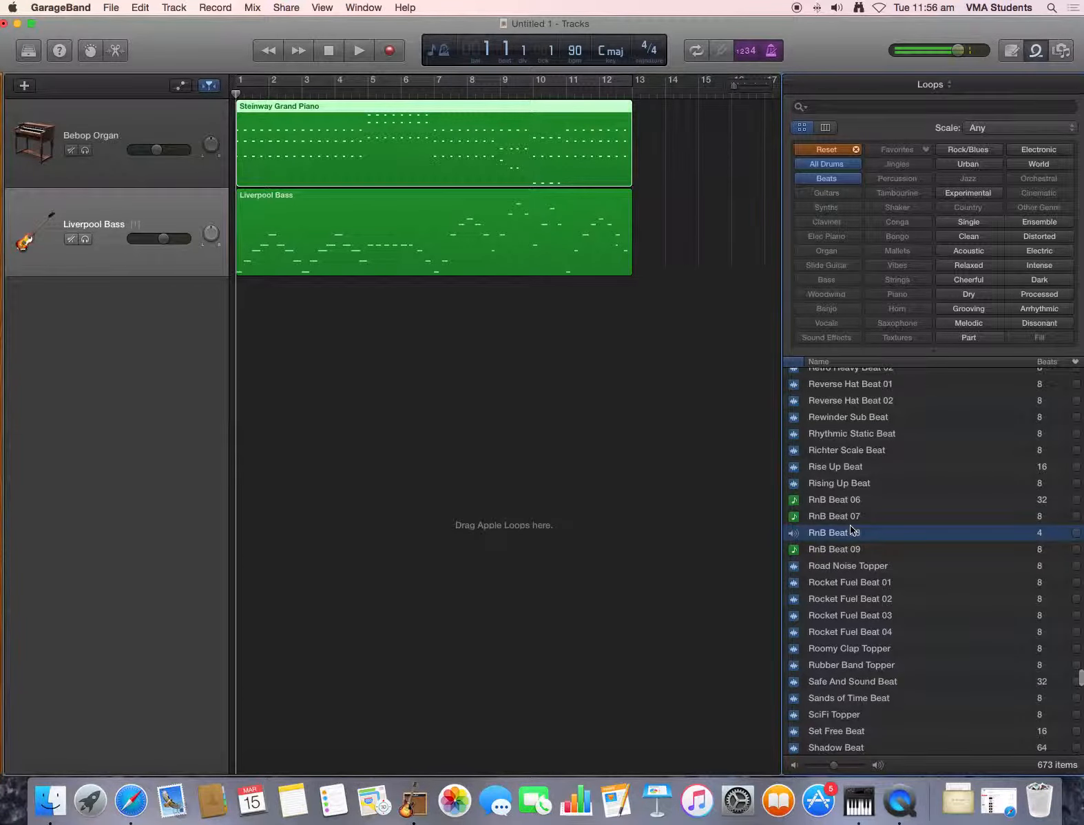
{"action": "left_click", "coordinate": [845, 538]}
Reset the loop filters and search the loops for "Jazz"
{"action": "left_click", "coordinate": [827, 149]}
{"action": "left_click", "coordinate": [849, 108]}
{"action": "type", "text": "i"}
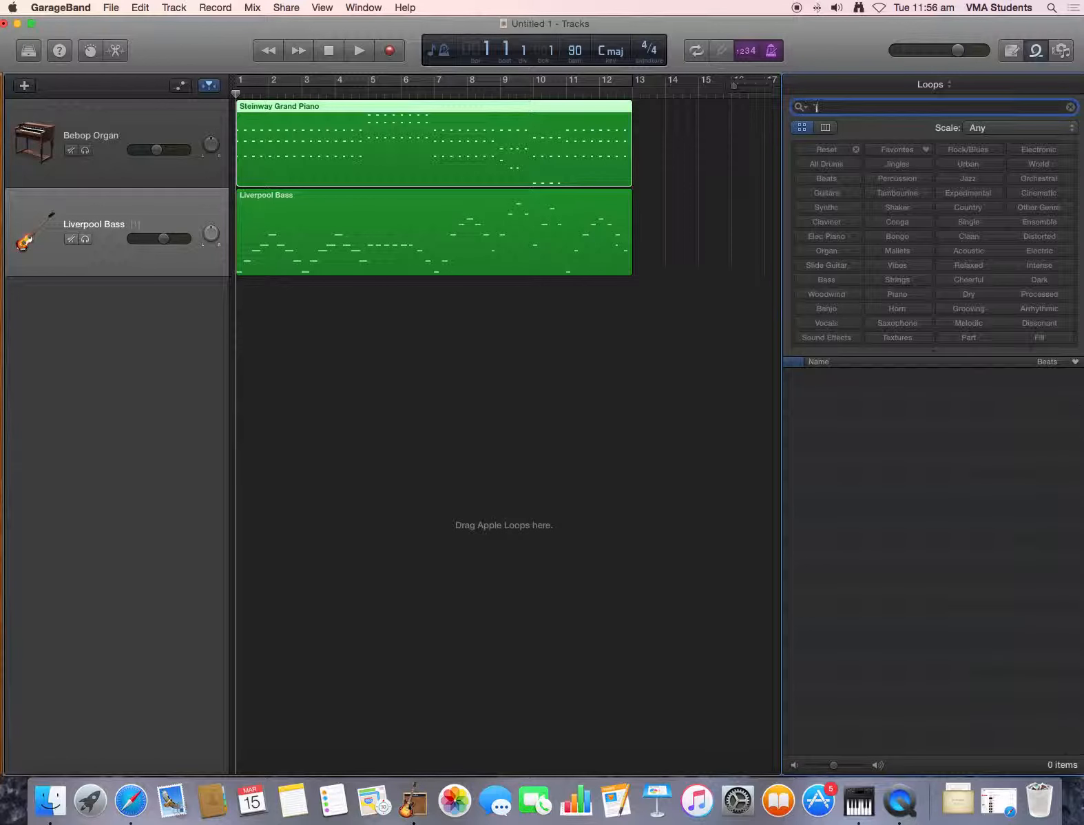
{"action": "key", "text": "BackSpace"}
{"action": "type", "text": "Jazz"}
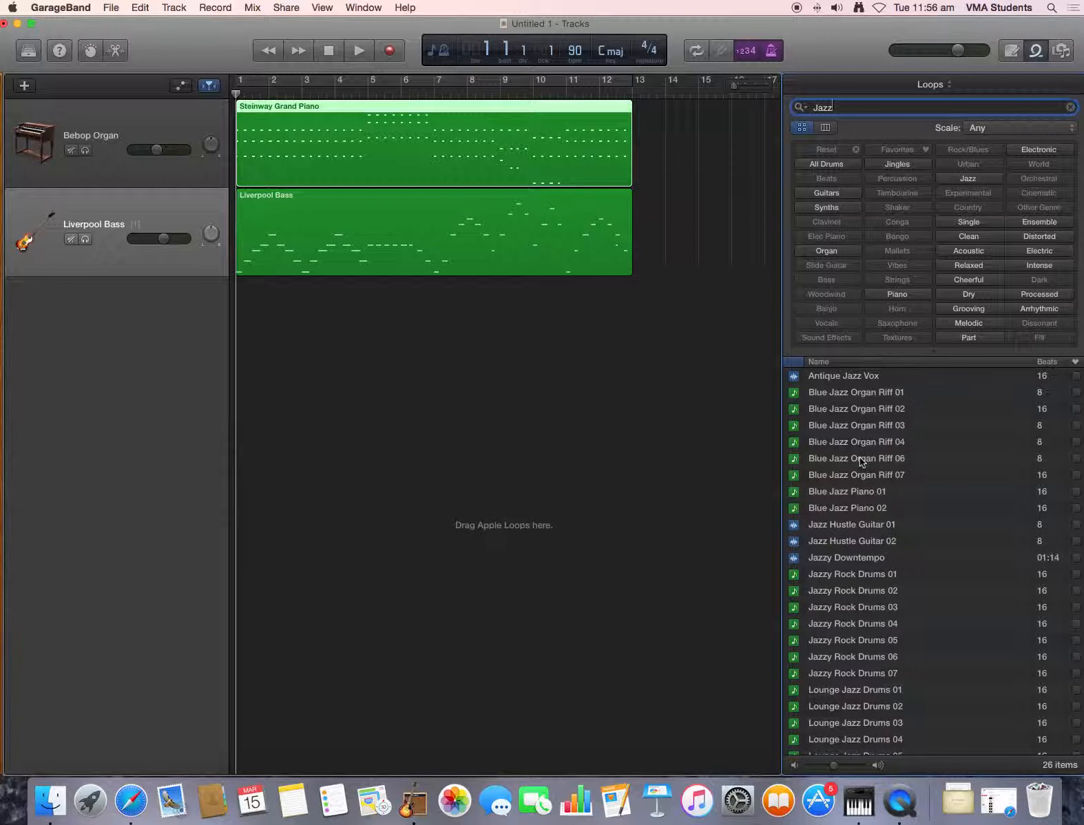
Audition Jazzy Rock Drums 02 and Jazzy Rock Drums 06, raising the system volume while listening
{"action": "scroll", "coordinate": [861, 460], "scroll_direction": "down", "scroll_amount": 1}
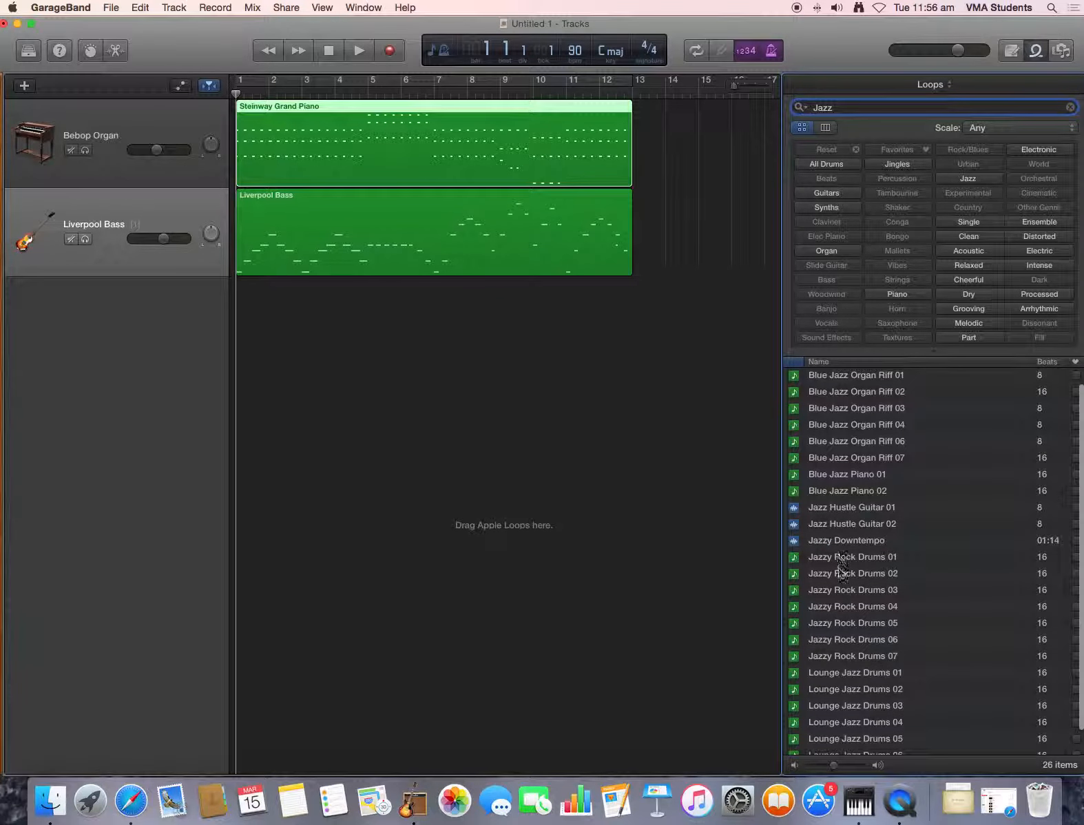
{"action": "left_click", "coordinate": [839, 573]}
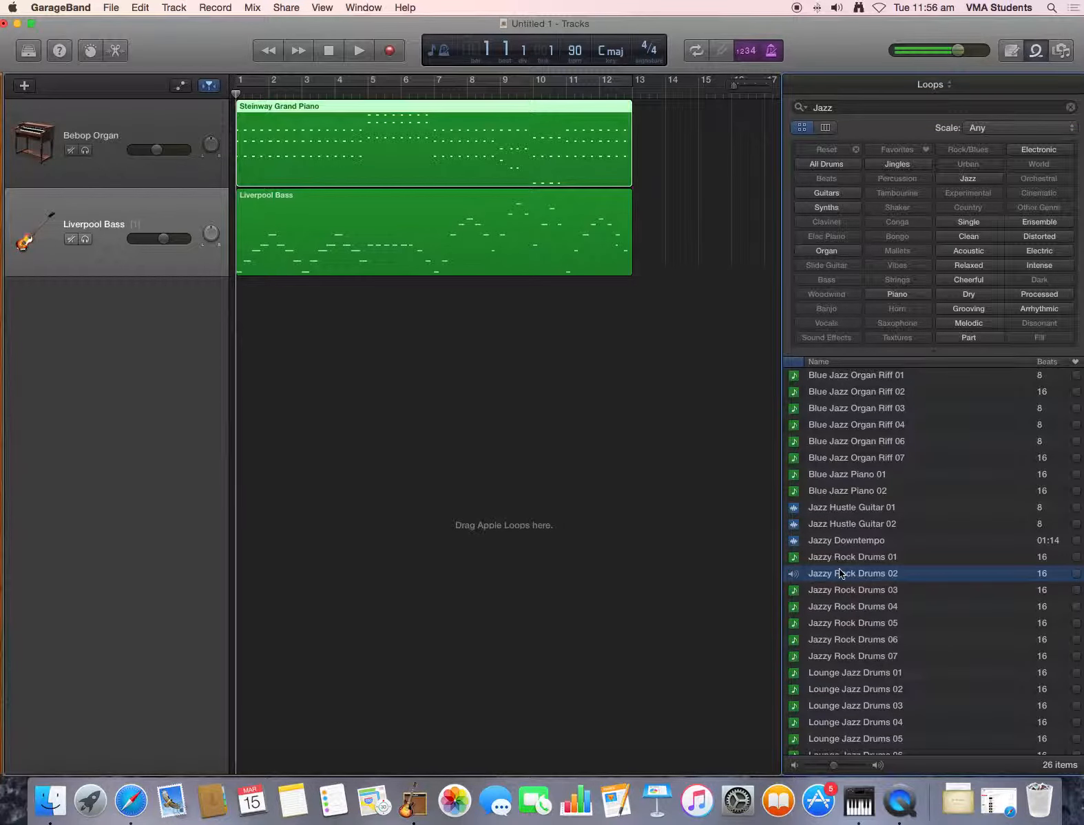
{"action": "key", "text": "XF86AudioRaiseVolume"}
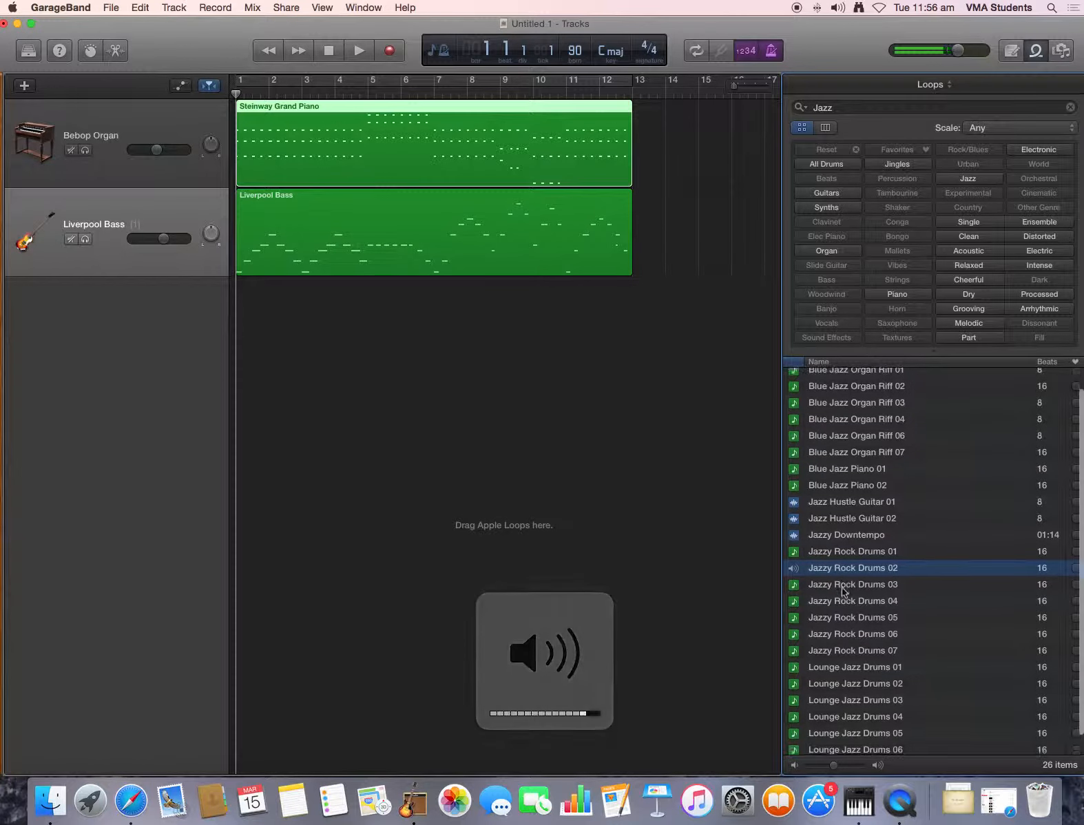
{"action": "scroll", "coordinate": [839, 592], "scroll_direction": "down", "scroll_amount": 2}
{"action": "left_click", "coordinate": [839, 615]}
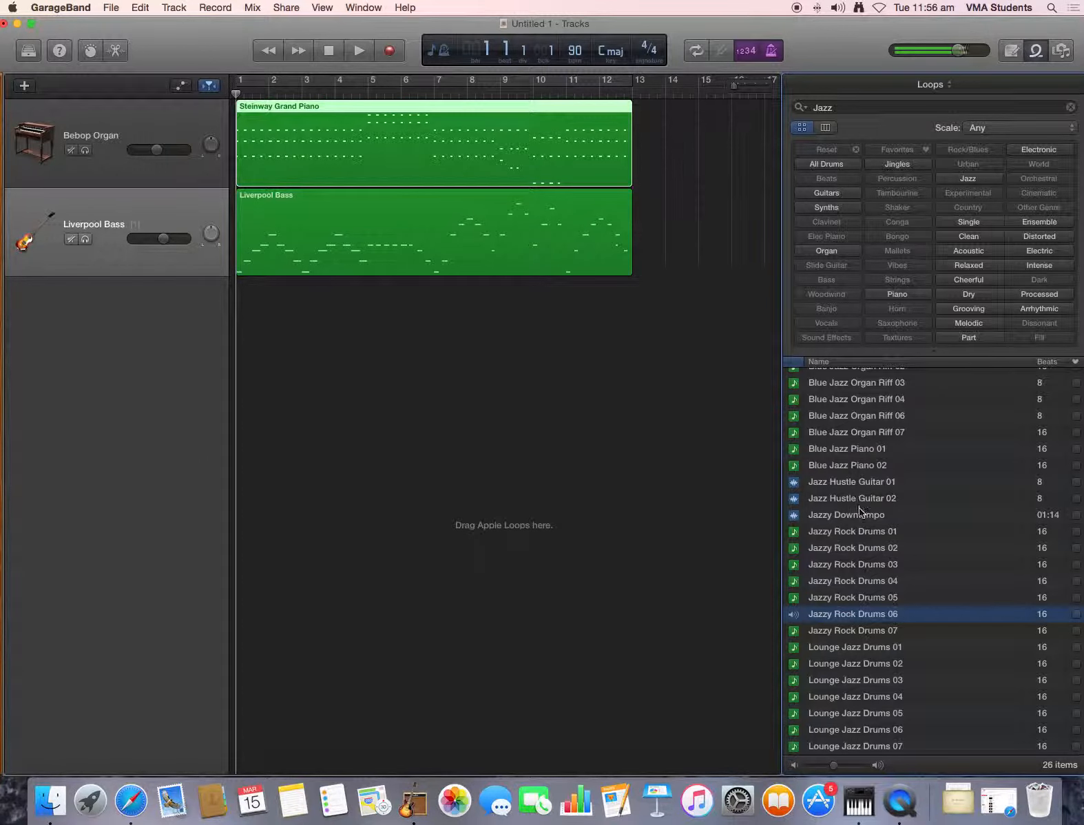
Audition Jazzy Rock Drums 01, 02, 05 and 06, plus Lounge Jazz Drums 01
{"action": "left_click", "coordinate": [868, 531]}
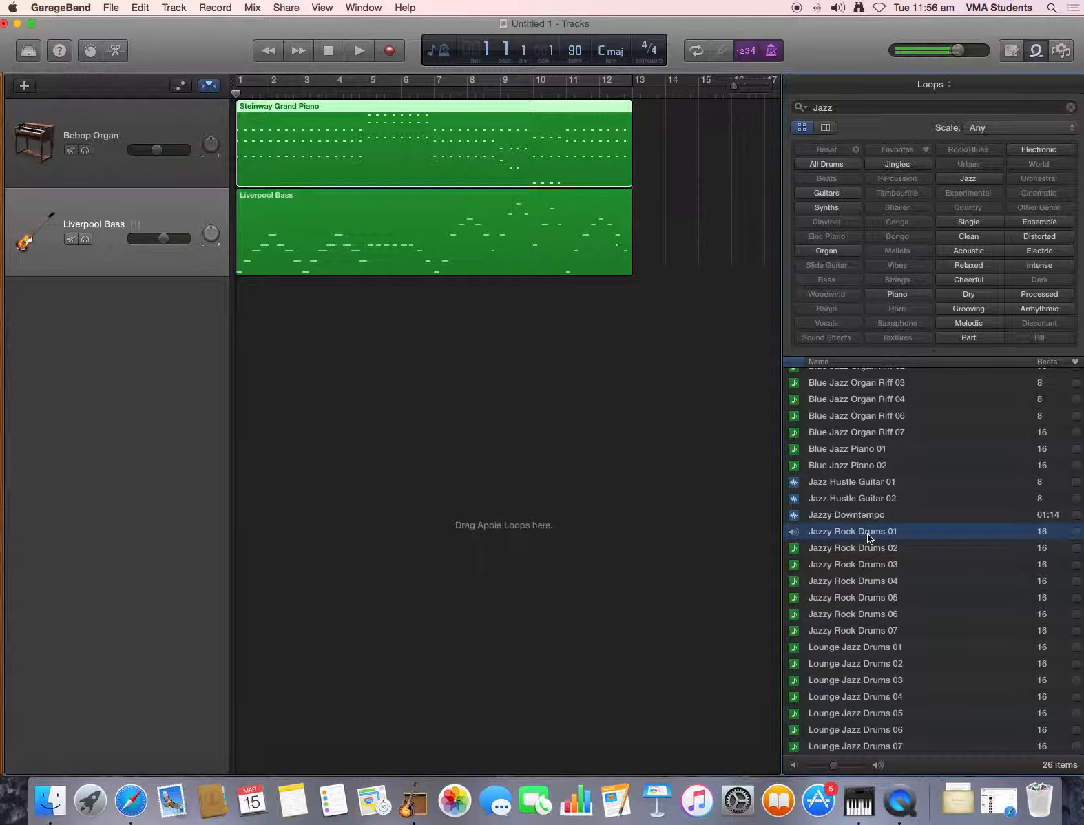
{"action": "left_click", "coordinate": [869, 549]}
{"action": "left_click", "coordinate": [872, 599]}
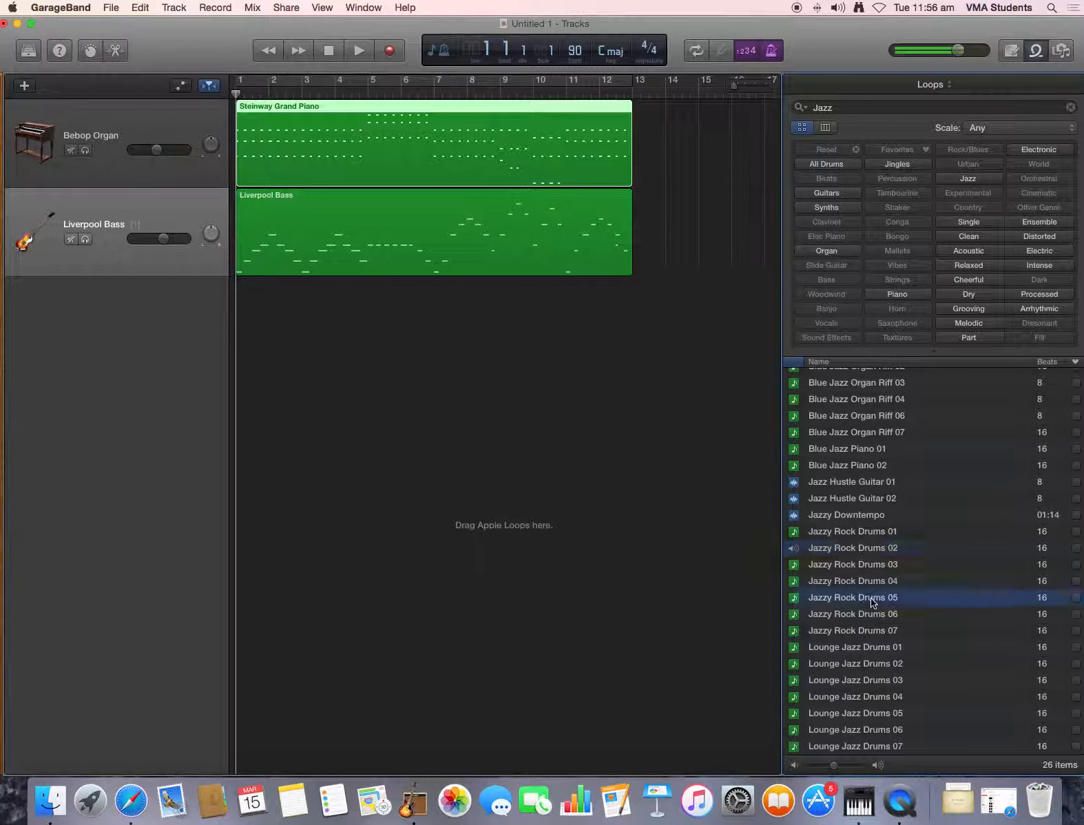
{"action": "left_click", "coordinate": [873, 613]}
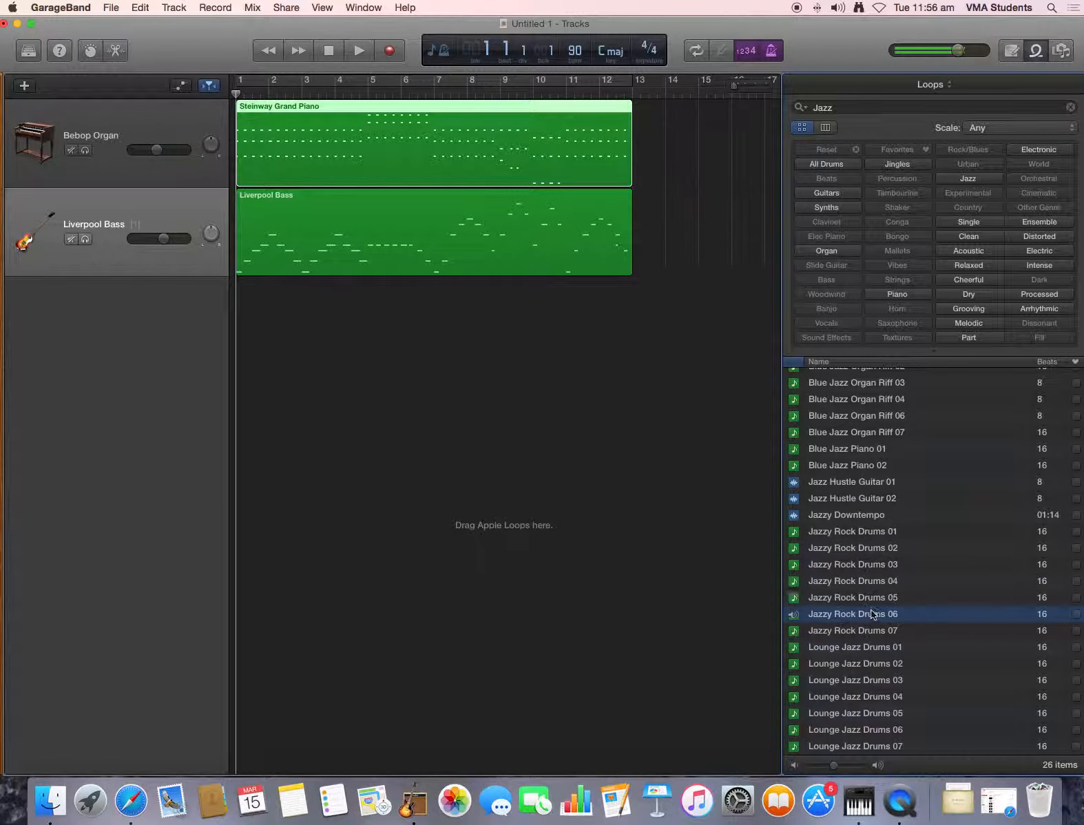
{"action": "left_click", "coordinate": [877, 650]}
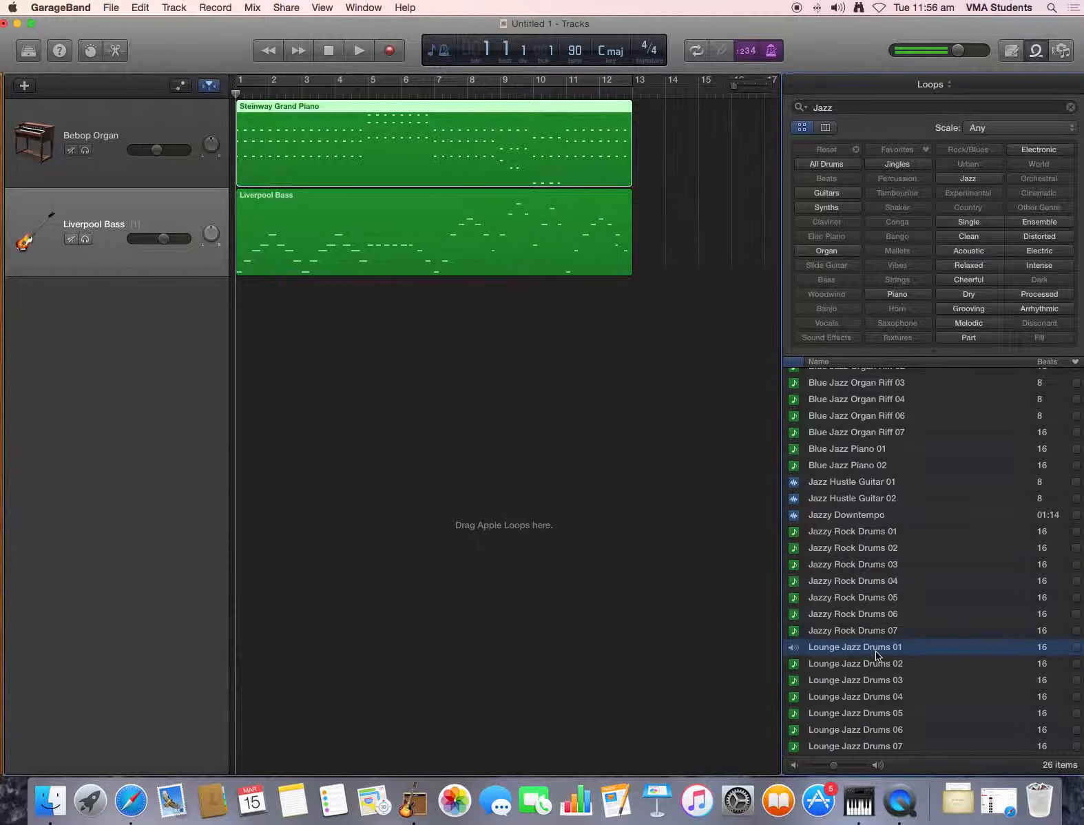
Add Lounge Jazz Drums 01 on a new track from bar 1, loop it to the end of bar 12, and play the song
{"action": "left_click_drag", "start_coordinate": [882, 653], "coordinate": [295, 351]}
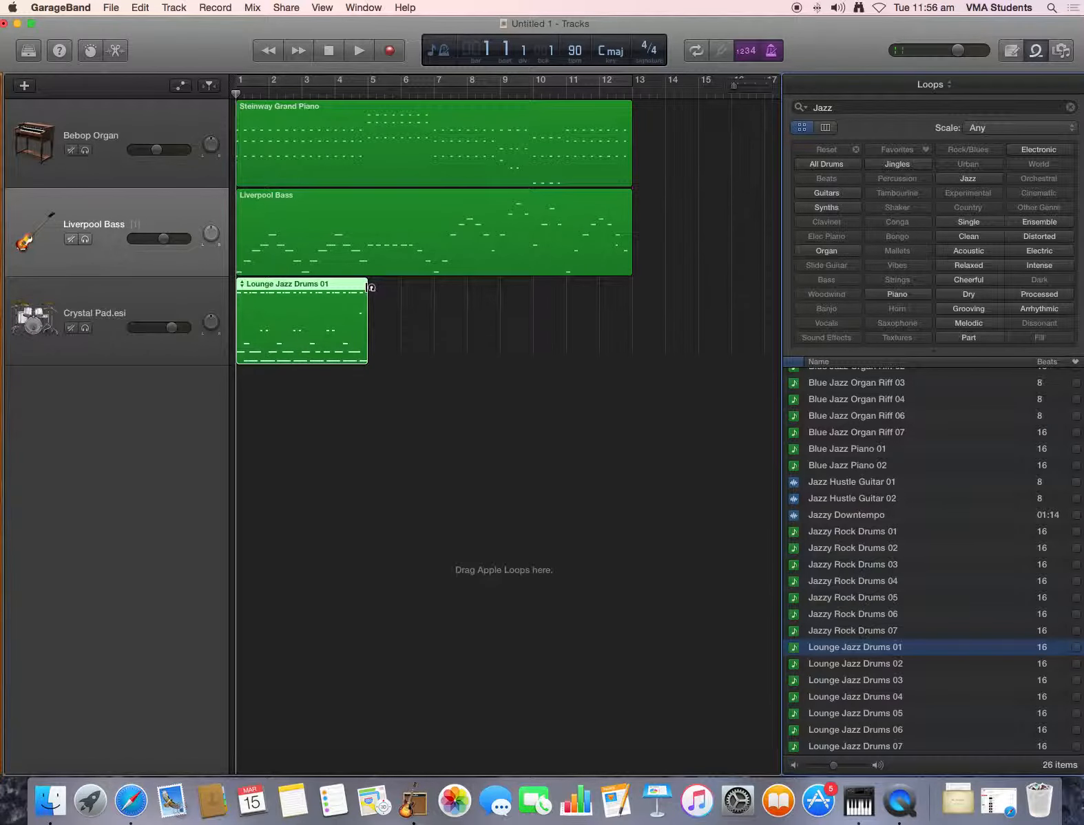
{"action": "left_click_drag", "start_coordinate": [366, 283], "coordinate": [634, 289]}
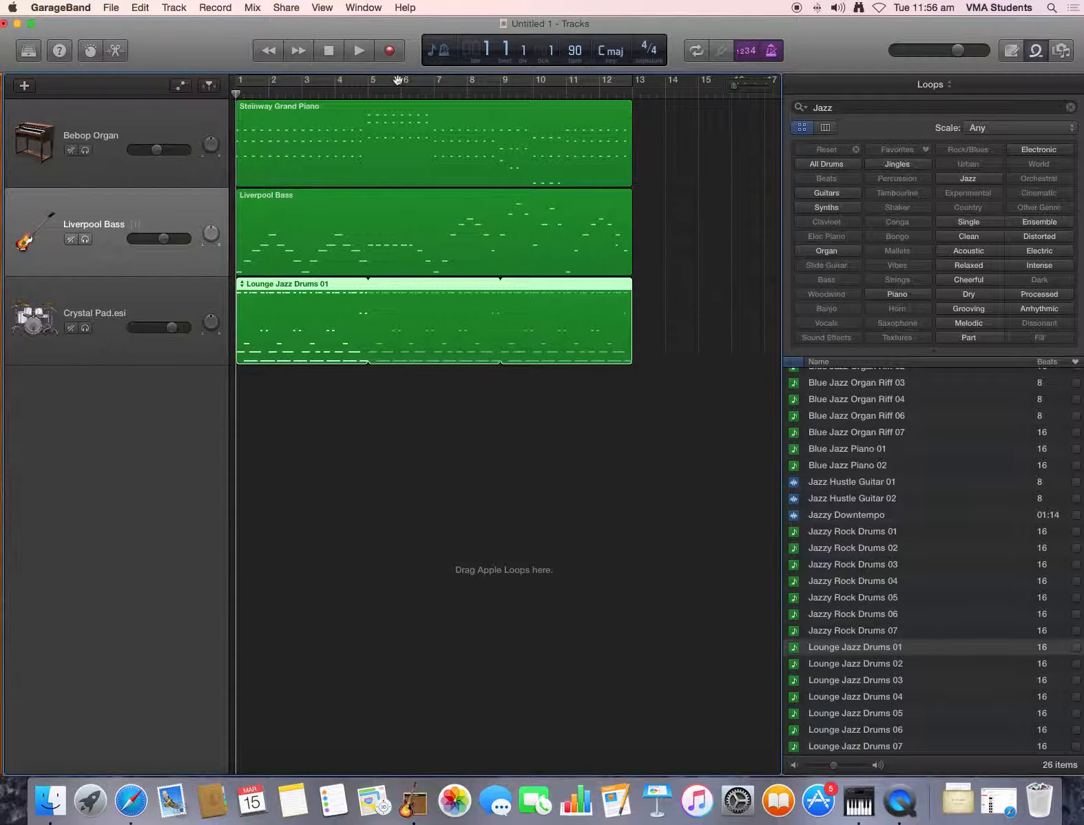
{"action": "left_click", "coordinate": [358, 52]}
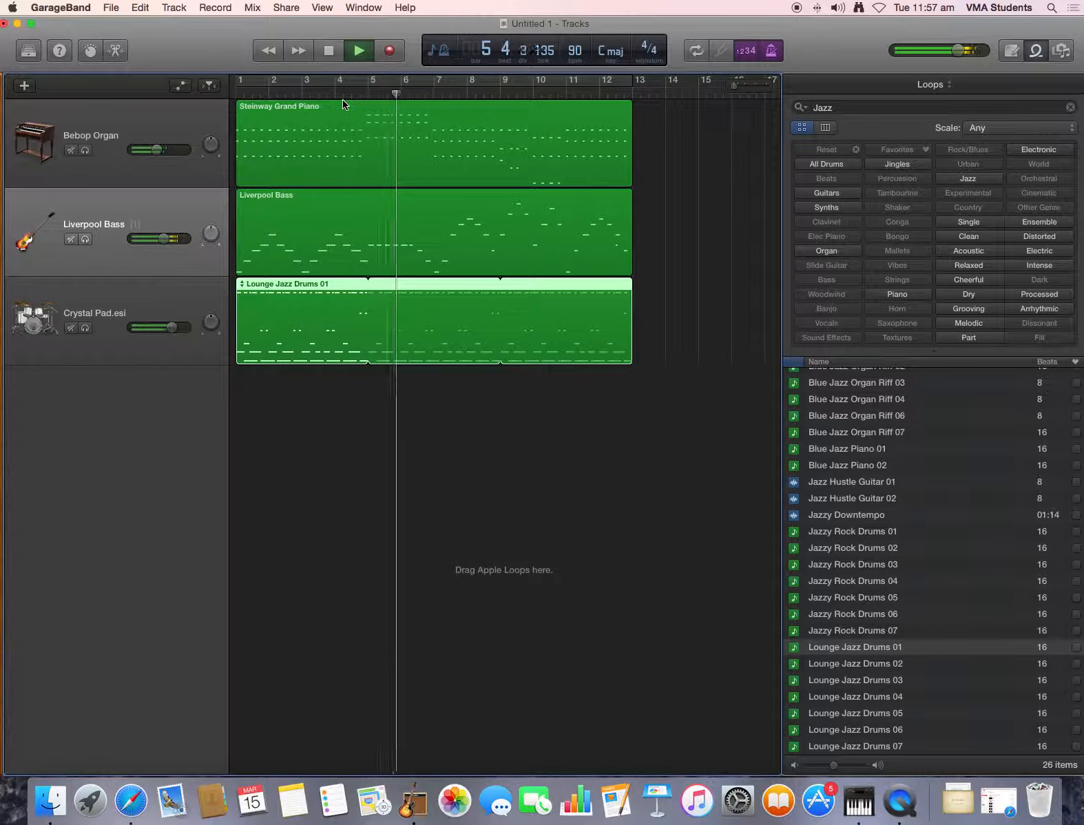
{"action": "key", "text": "space"}
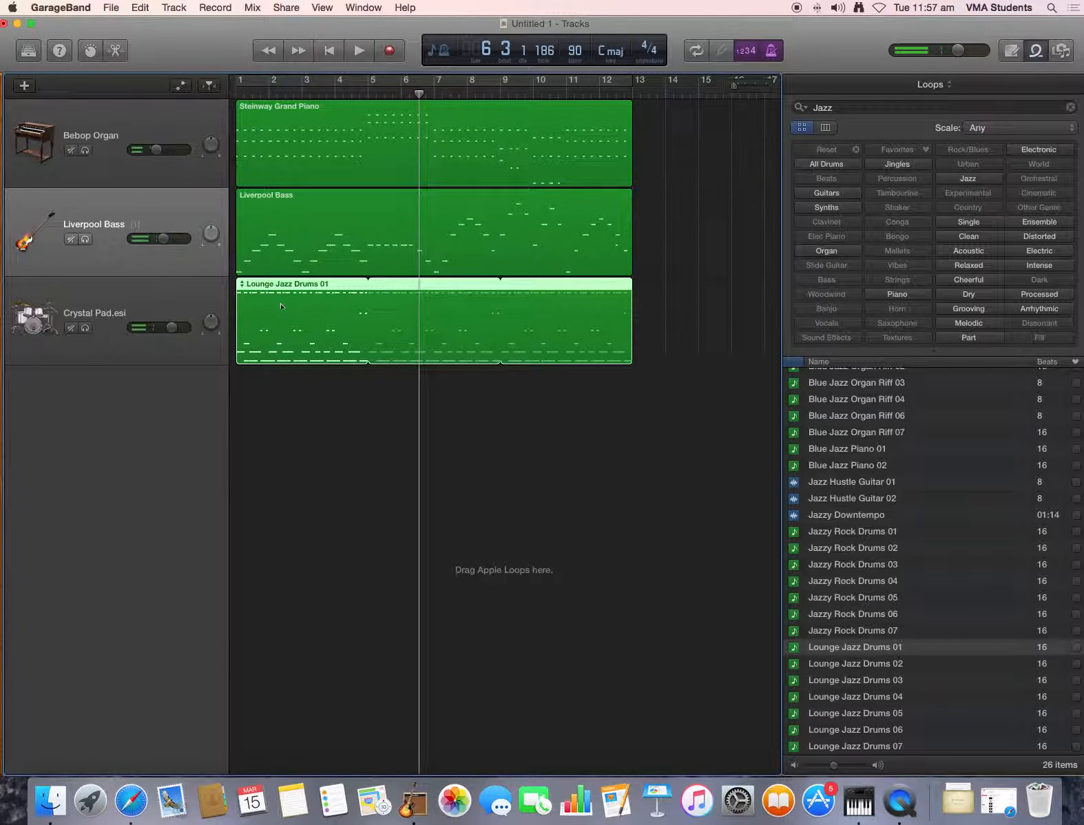
Show the editor for the drum region, turn on the cycle area over bars 1 to 12, and listen to the playback
{"action": "left_click", "coordinate": [115, 50]}
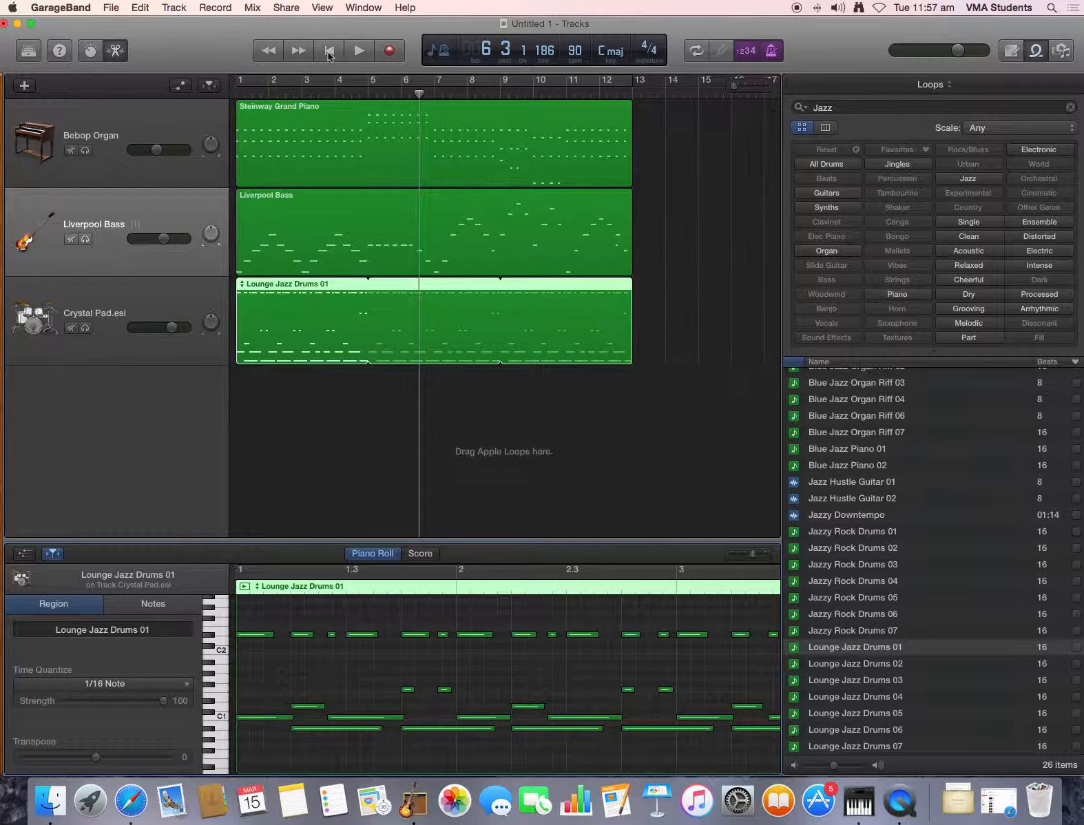
{"action": "left_click", "coordinate": [359, 50]}
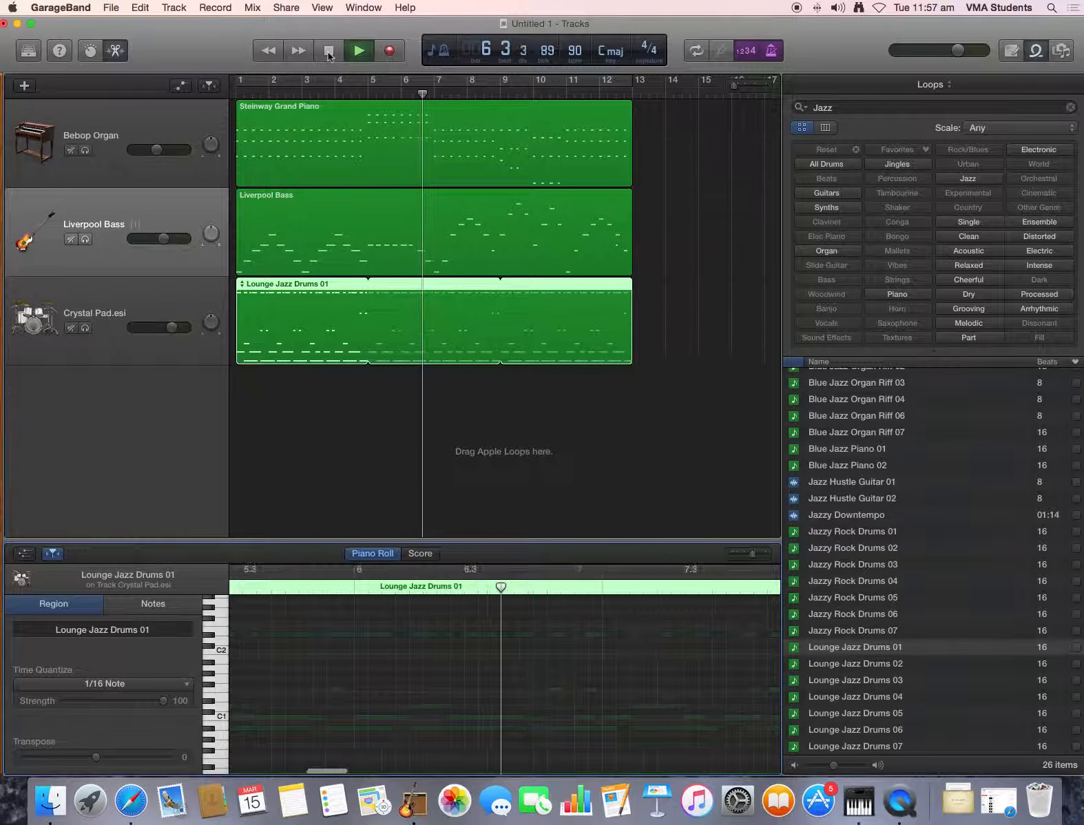
{"action": "left_click", "coordinate": [369, 76]}
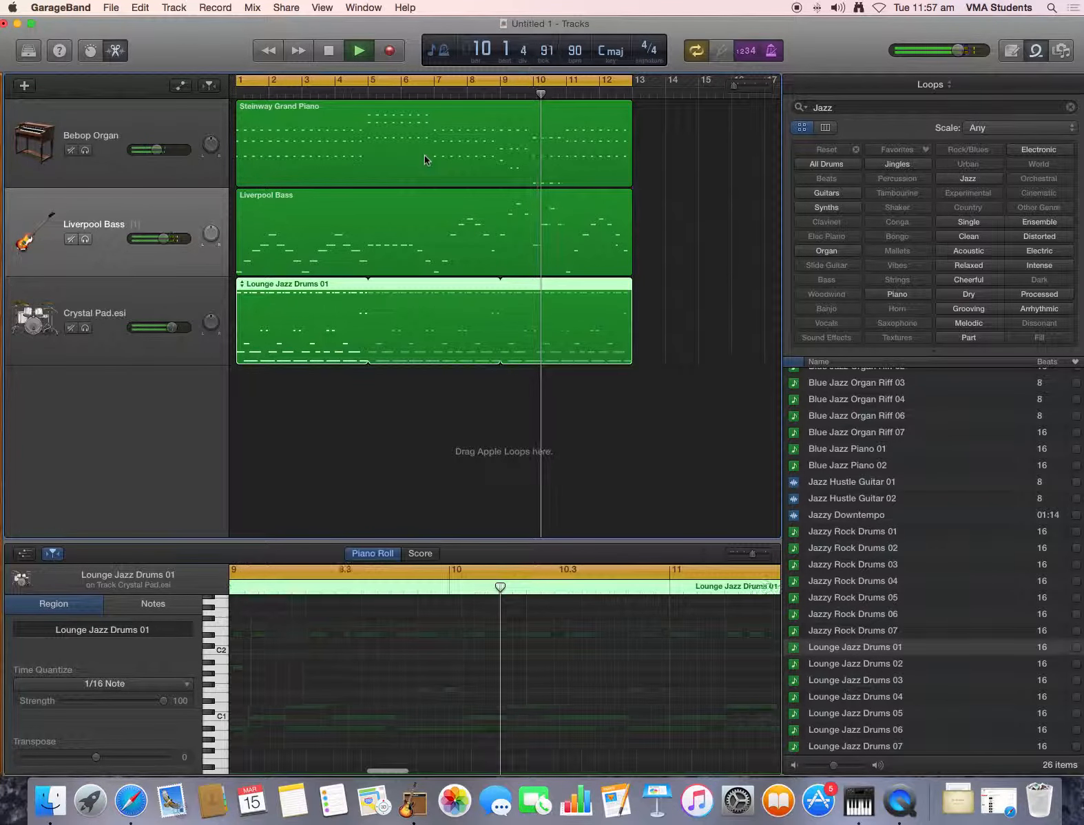
{"action": "key", "text": "space"}
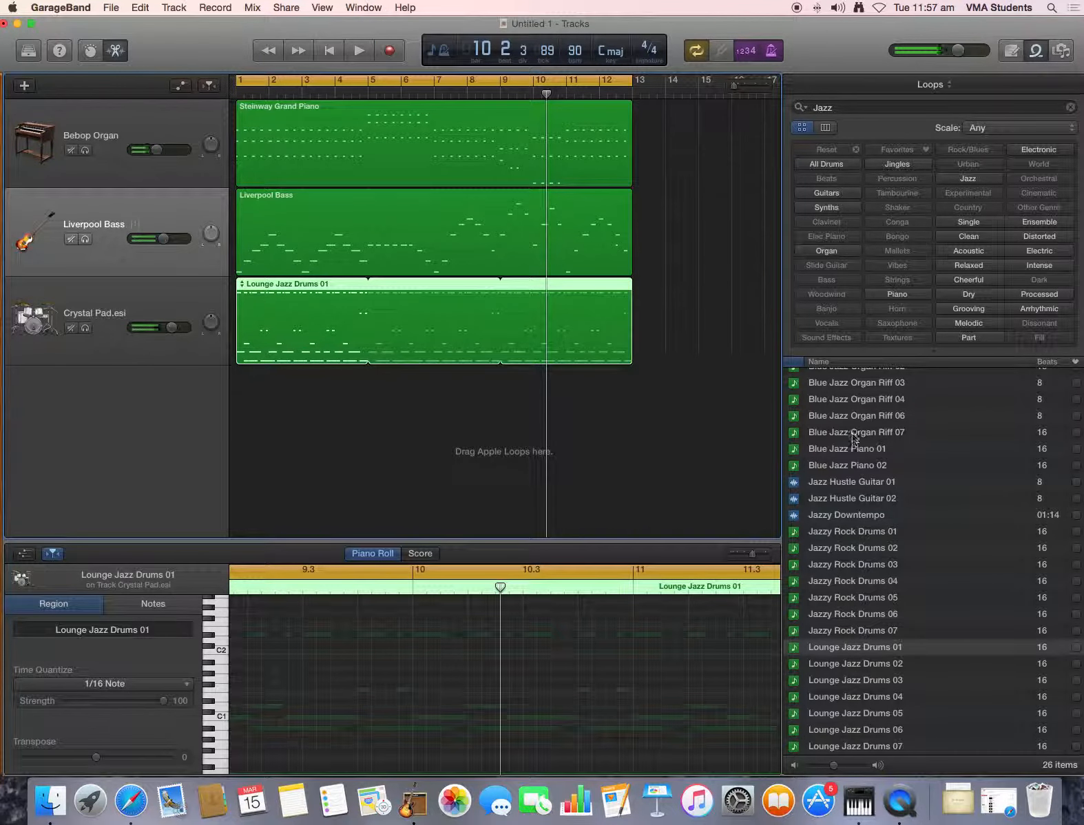
Add Blue Jazz Organ Riff 07 from bar 3 and Jazz Hustle Guitar 02 looped from bar 5 to the end of bar 12, on new tracks
{"action": "left_click", "coordinate": [854, 432]}
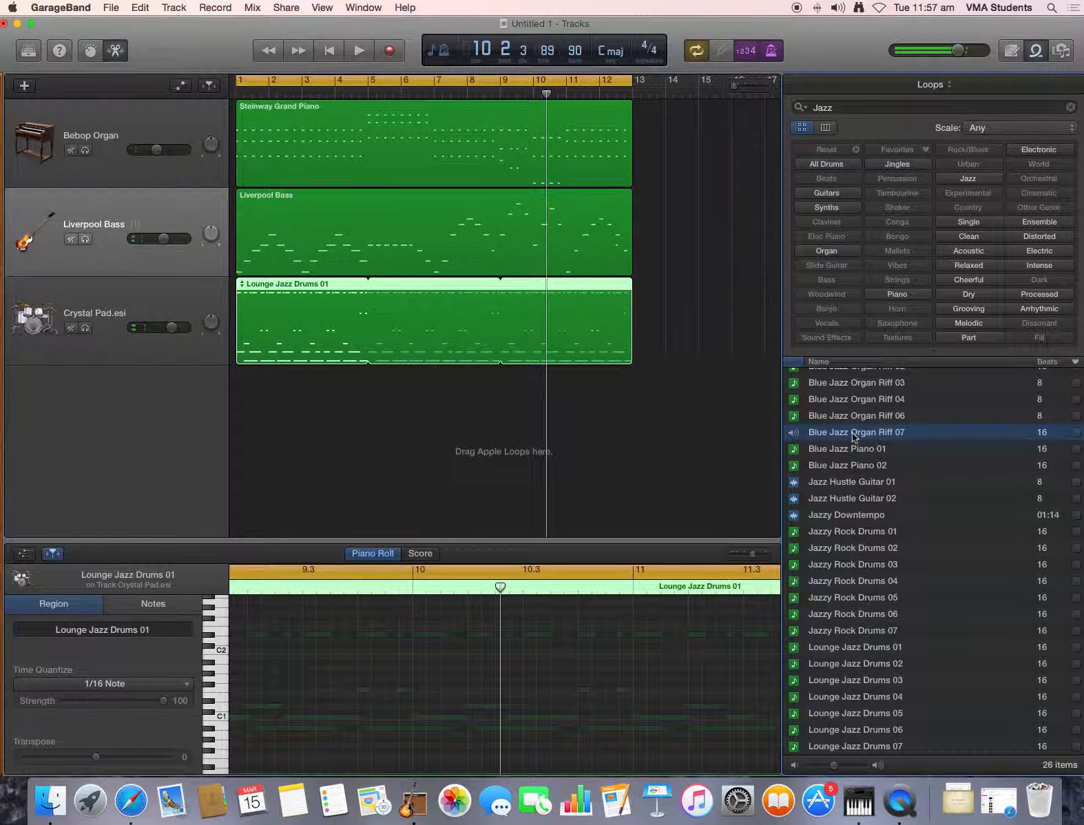
{"action": "left_click_drag", "start_coordinate": [854, 435], "coordinate": [424, 387]}
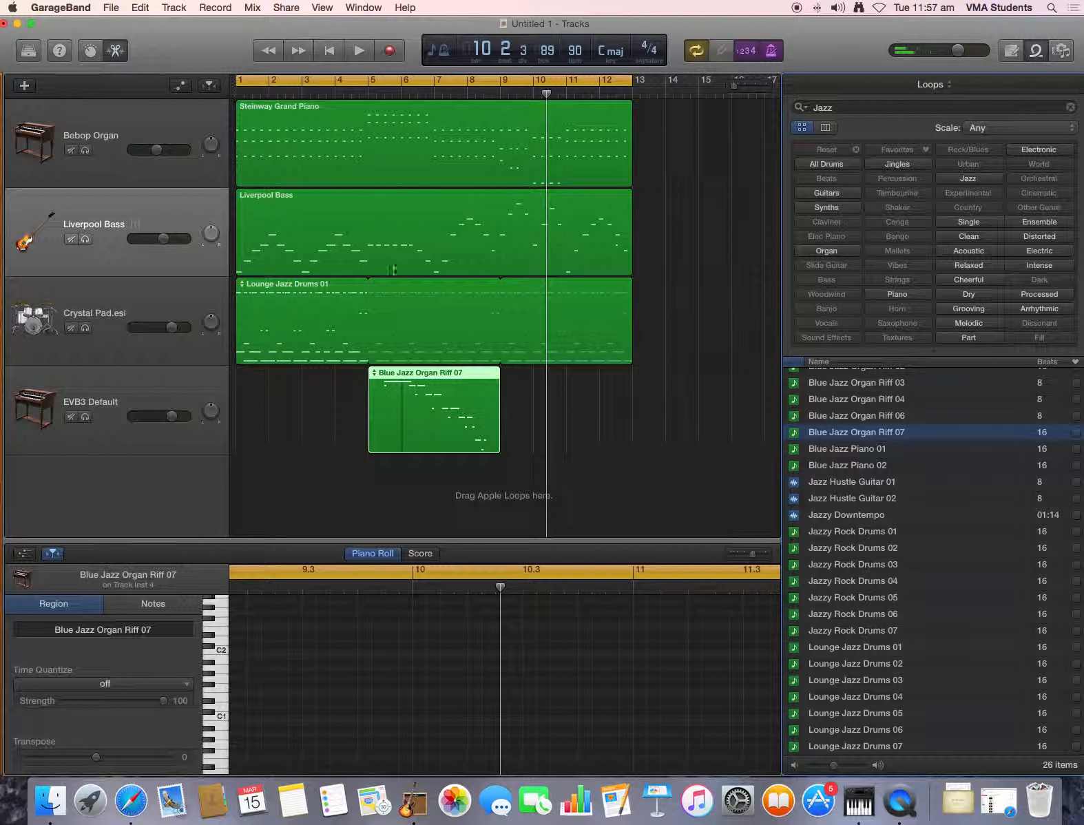
{"action": "left_click_drag", "start_coordinate": [418, 378], "coordinate": [354, 376]}
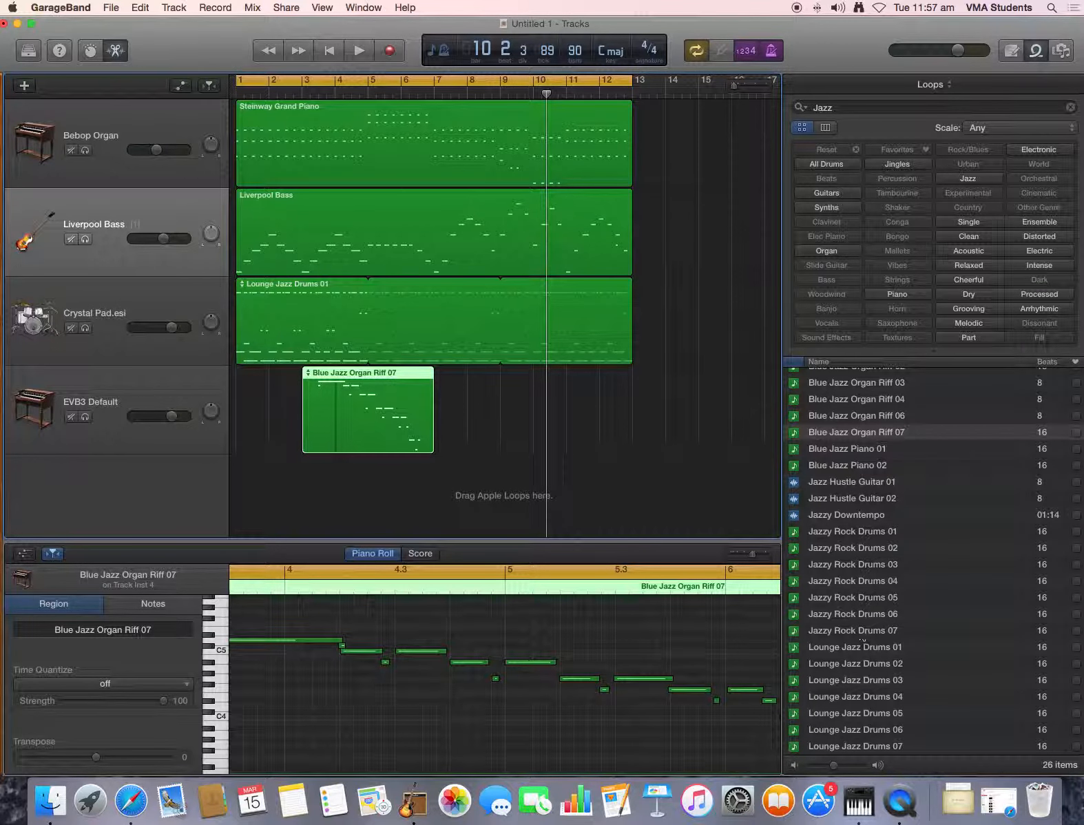
{"action": "left_click_drag", "start_coordinate": [853, 499], "coordinate": [632, 446]}
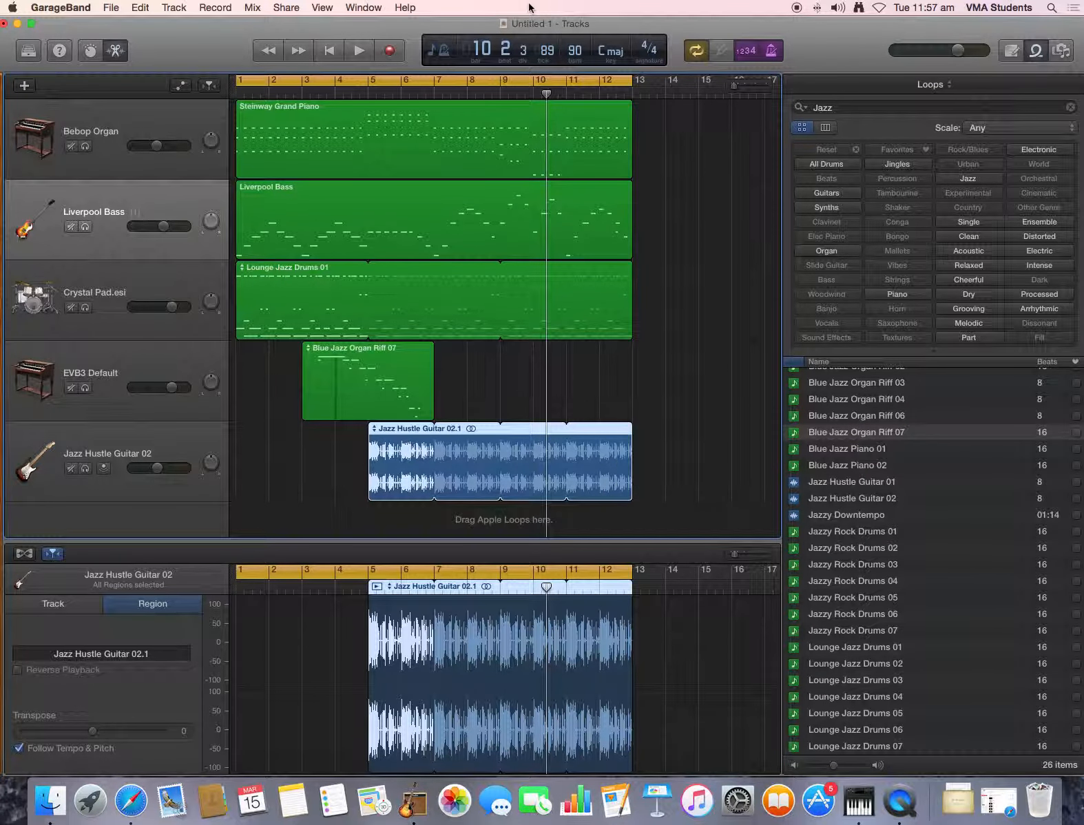
Play the song and lower the volumes of the EVB3 Default and Jazz Hustle Guitar 02 tracks while listening
{"action": "left_click", "coordinate": [369, 52]}
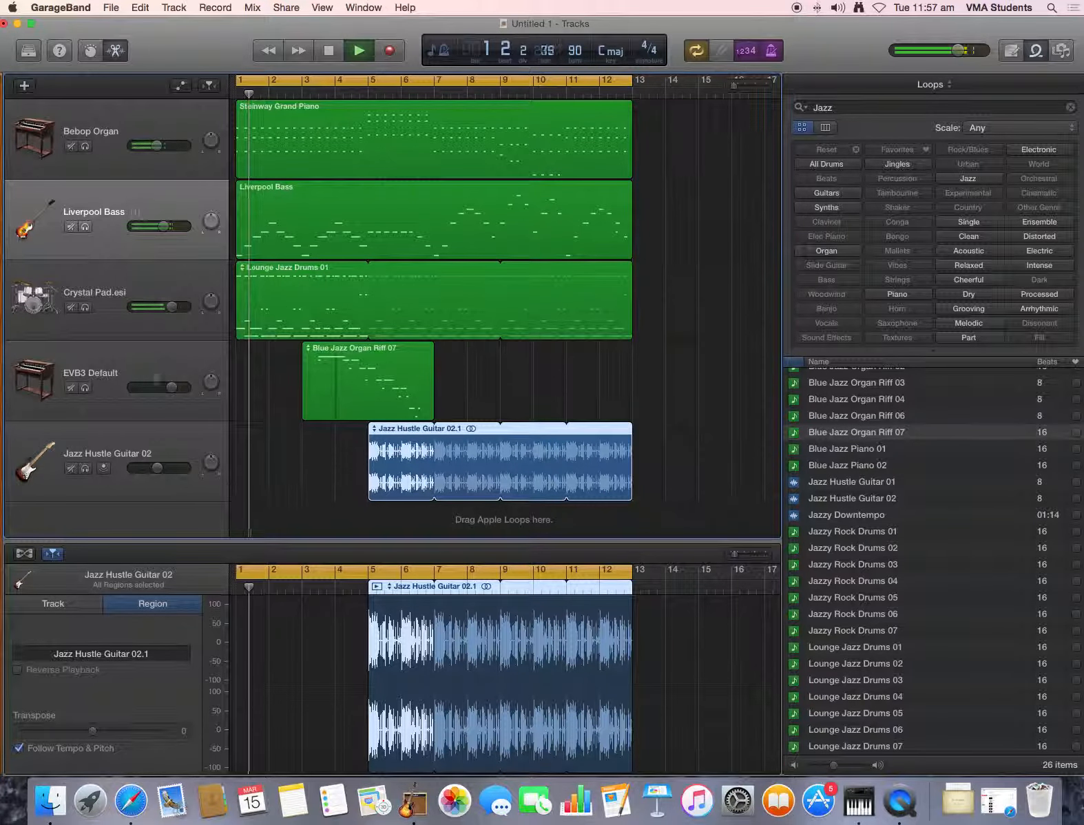
{"action": "left_click_drag", "start_coordinate": [167, 391], "coordinate": [163, 390]}
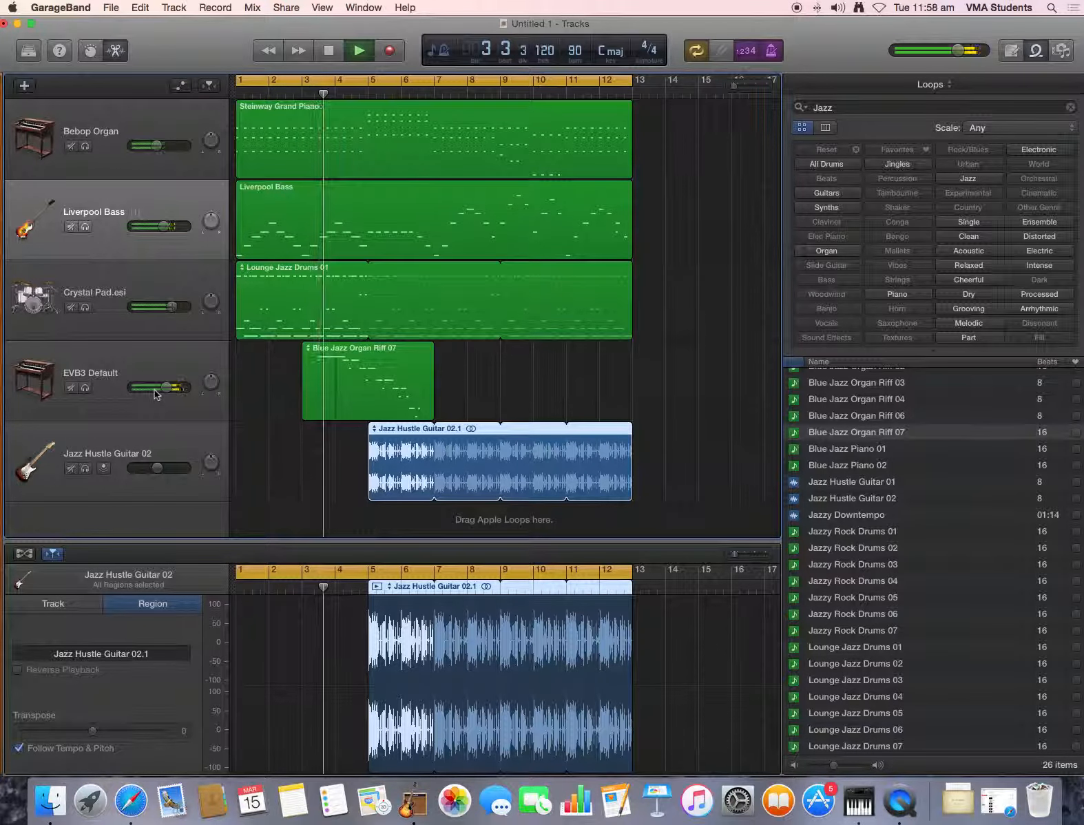
{"action": "left_click_drag", "start_coordinate": [158, 394], "coordinate": [153, 391]}
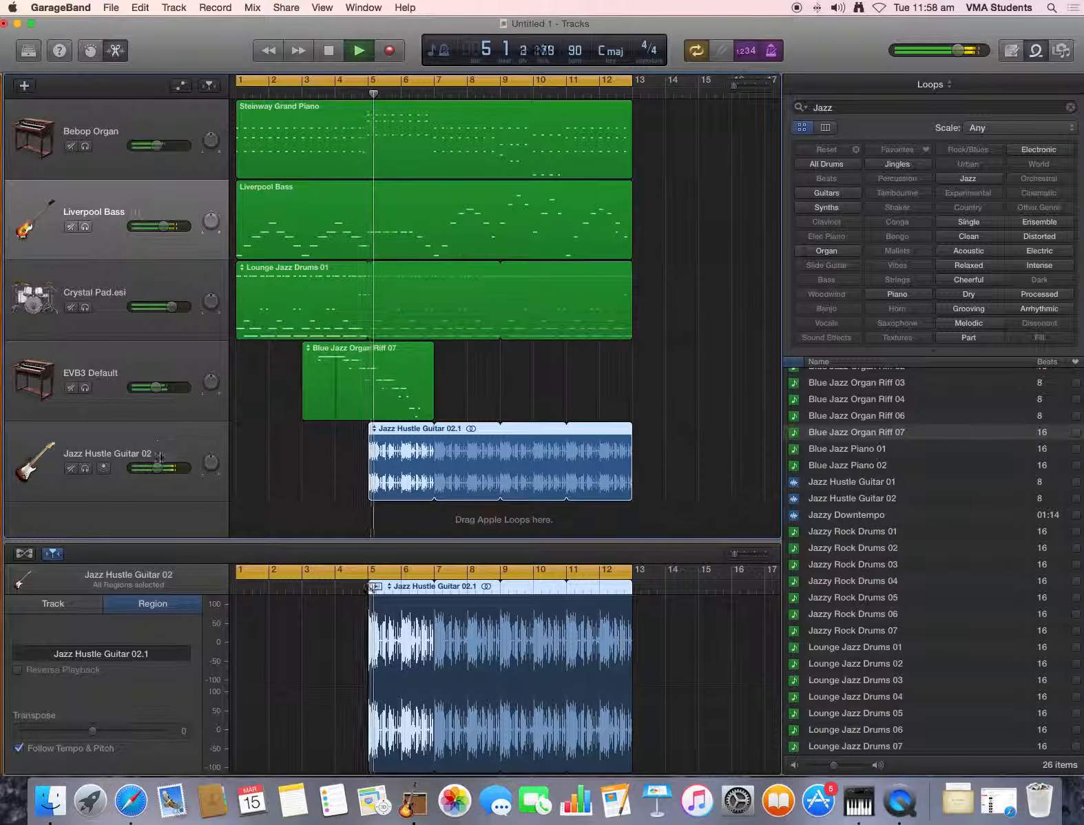
{"action": "left_click_drag", "start_coordinate": [153, 472], "coordinate": [133, 462]}
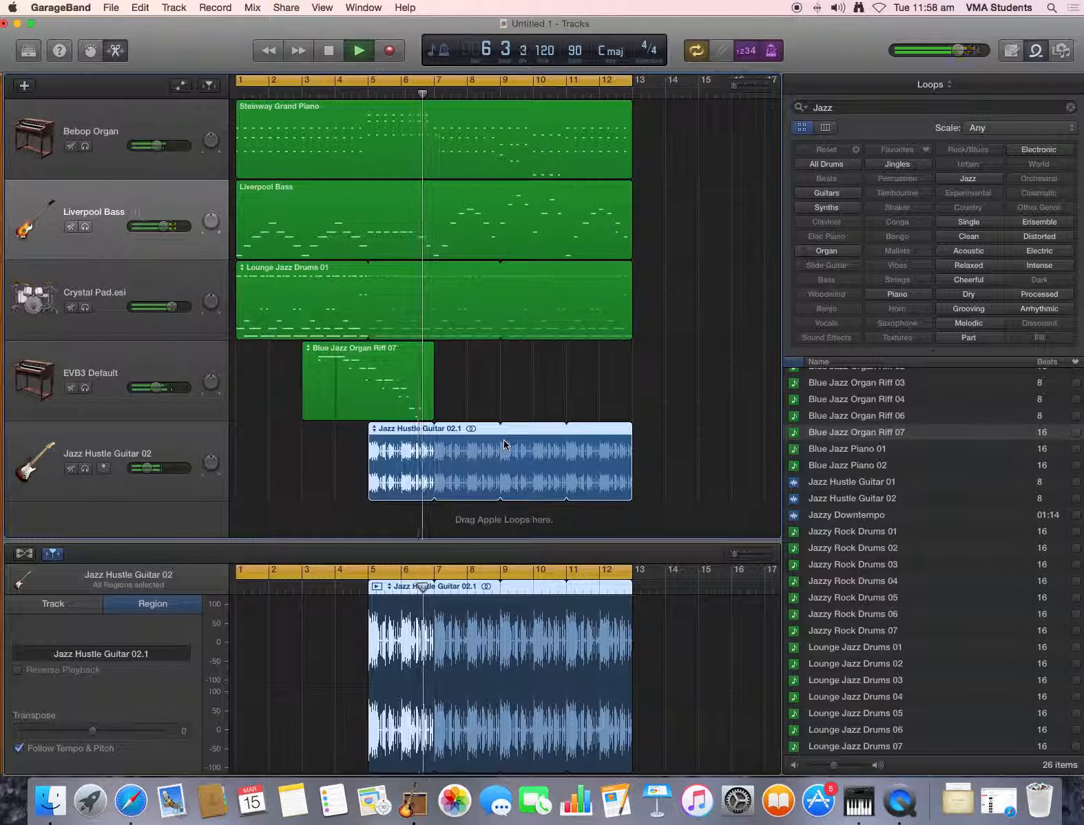
{"action": "key", "text": "space"}
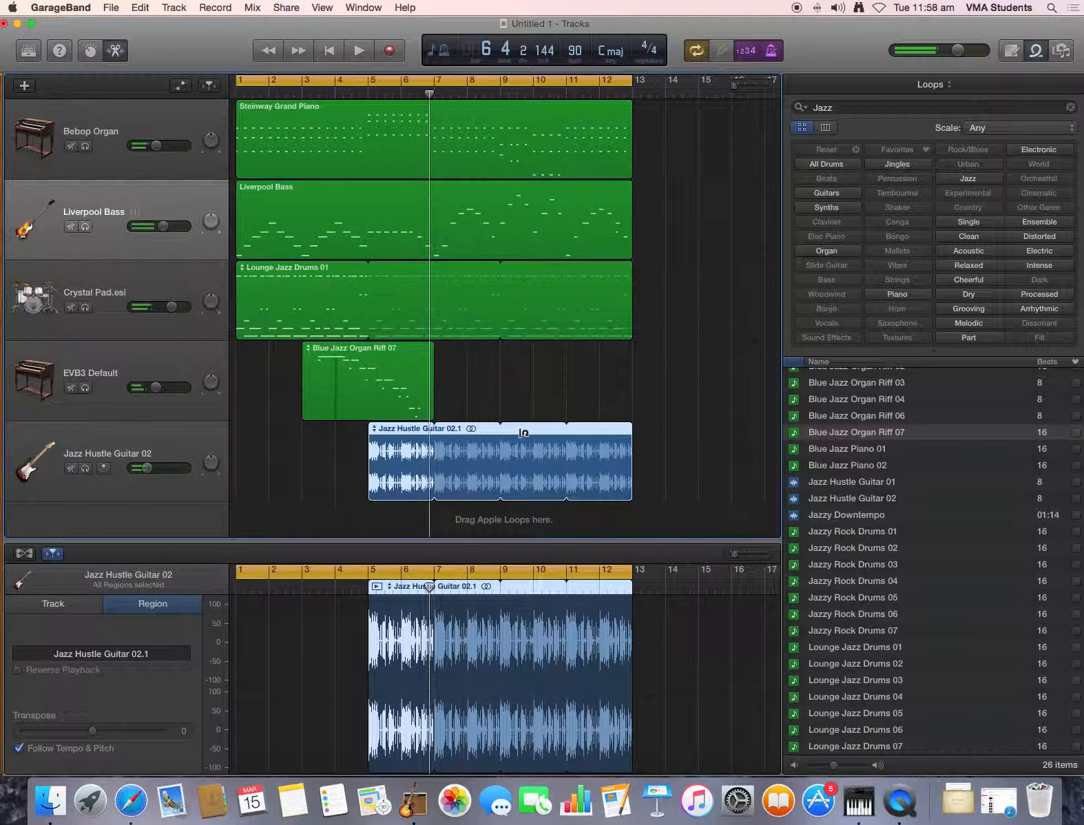
Delete the Jazz Hustle Guitar 02 region and loop Blue Jazz Organ Riff 07 to the end of bar 12
{"action": "left_click", "coordinate": [189, 438]}
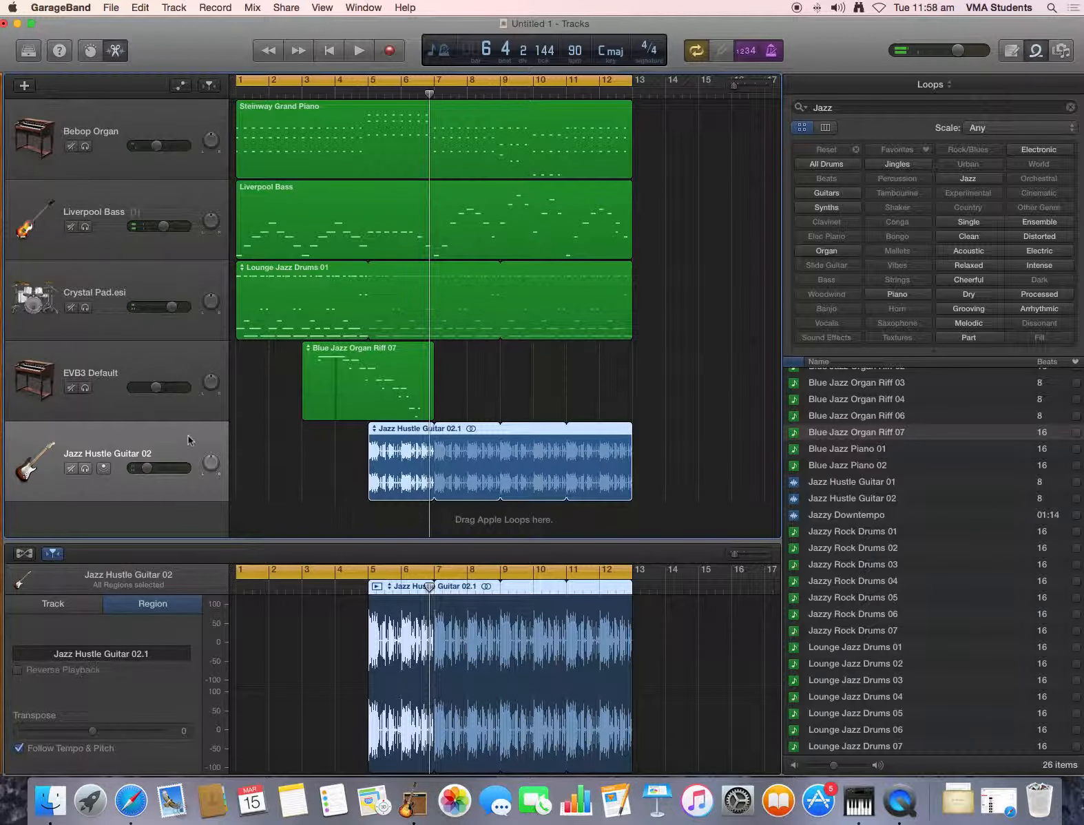
{"action": "key", "text": "Delete"}
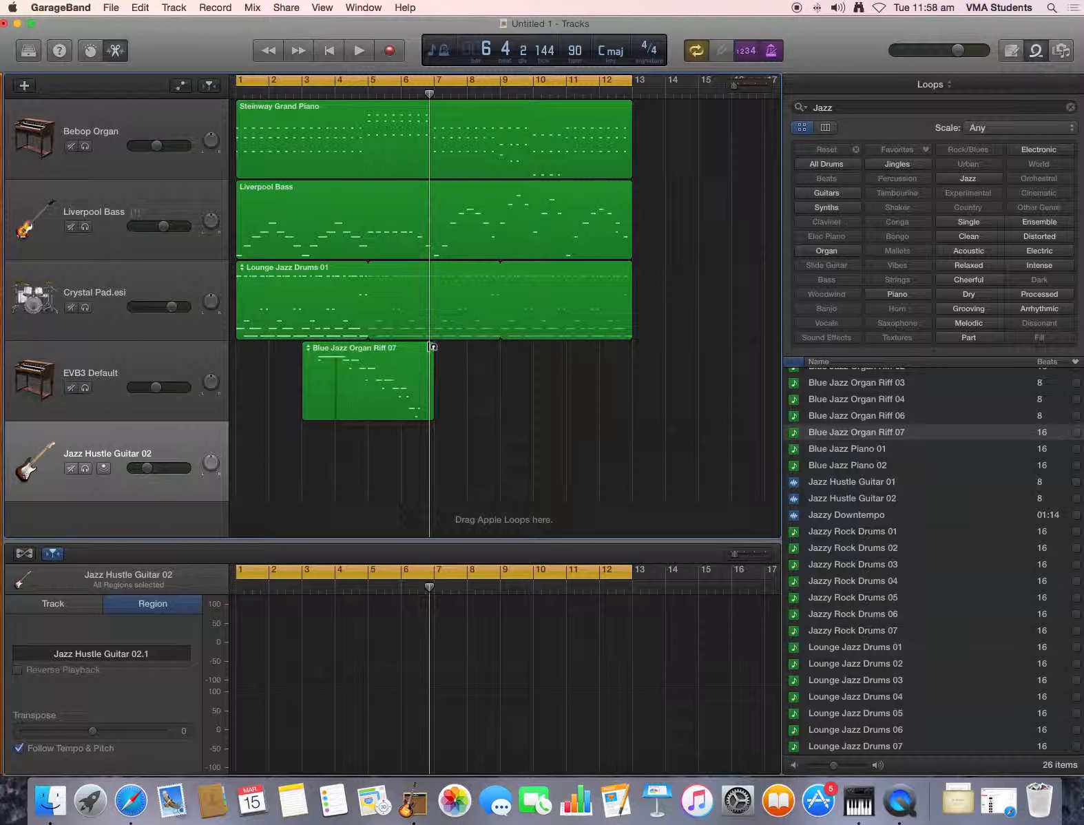
{"action": "left_click_drag", "start_coordinate": [432, 347], "coordinate": [611, 373]}
Play the song from the start, slightly lower the Liverpool Bass volume, and stop playback
{"action": "key", "text": "Return"}
{"action": "key", "text": "space"}
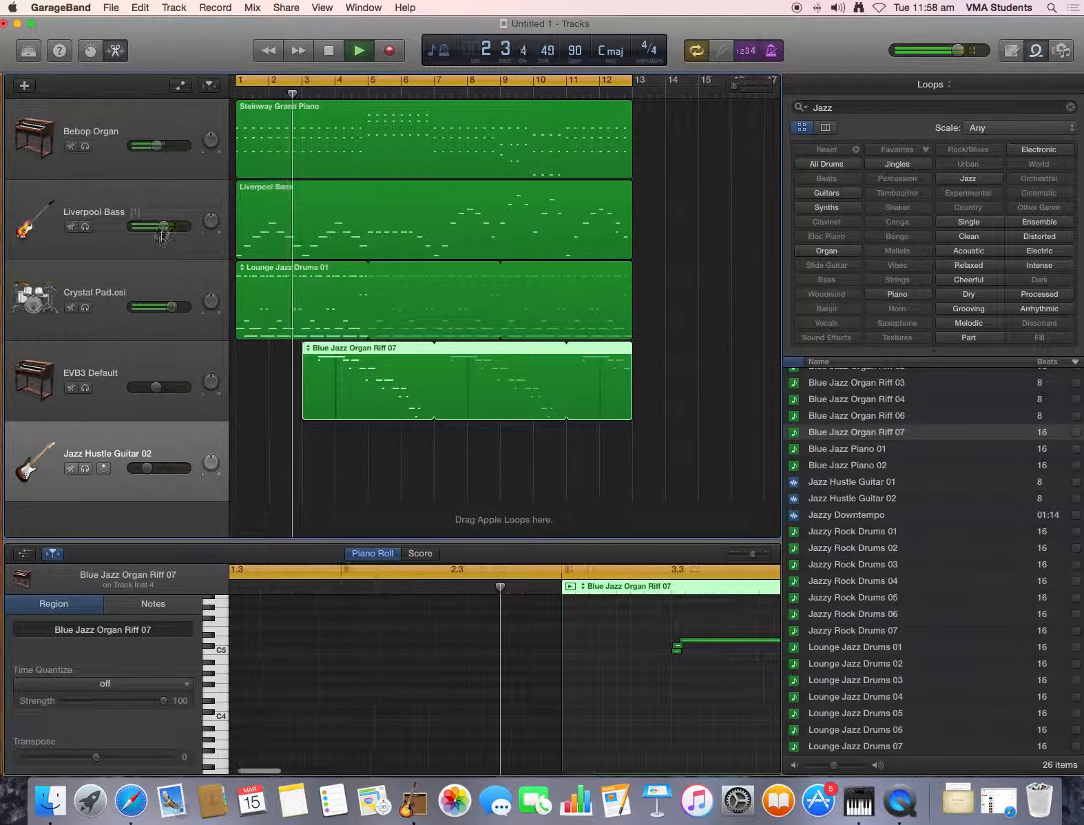
{"action": "left_click_drag", "start_coordinate": [163, 225], "coordinate": [151, 228]}
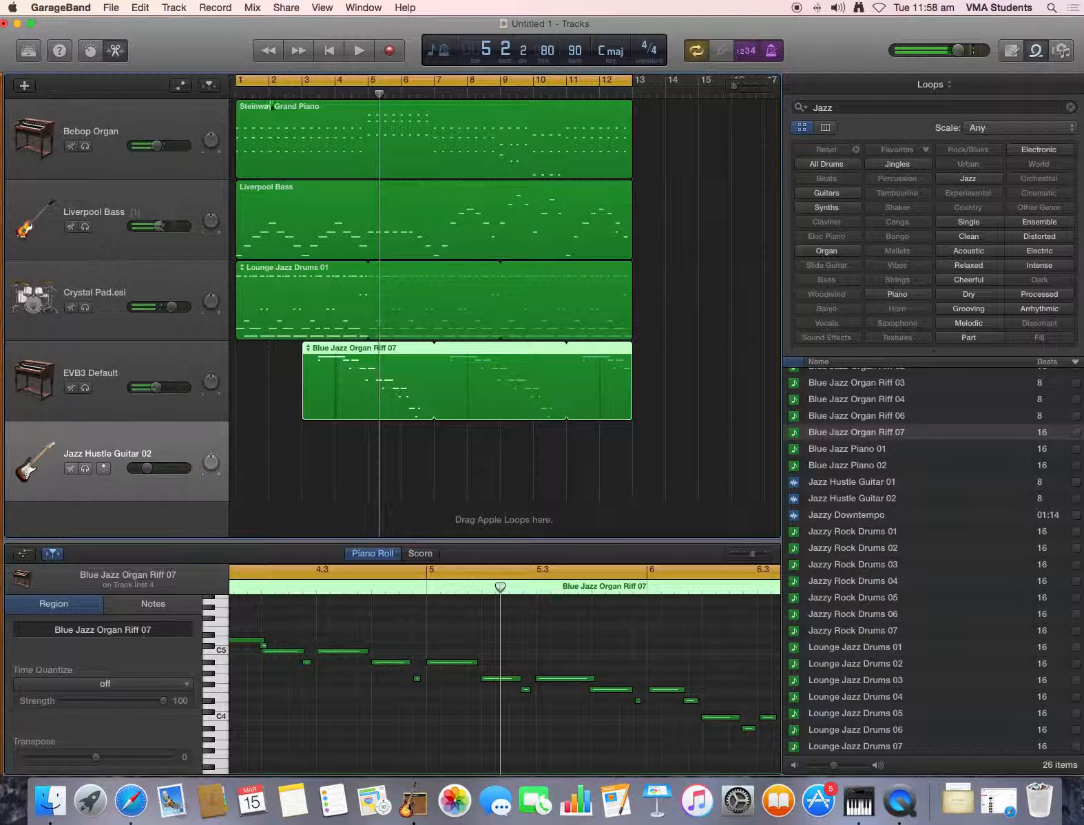
{"action": "left_click", "coordinate": [335, 52]}
Save the project as "12 Bar Blues" on the Desktop
{"action": "left_click", "coordinate": [111, 8]}
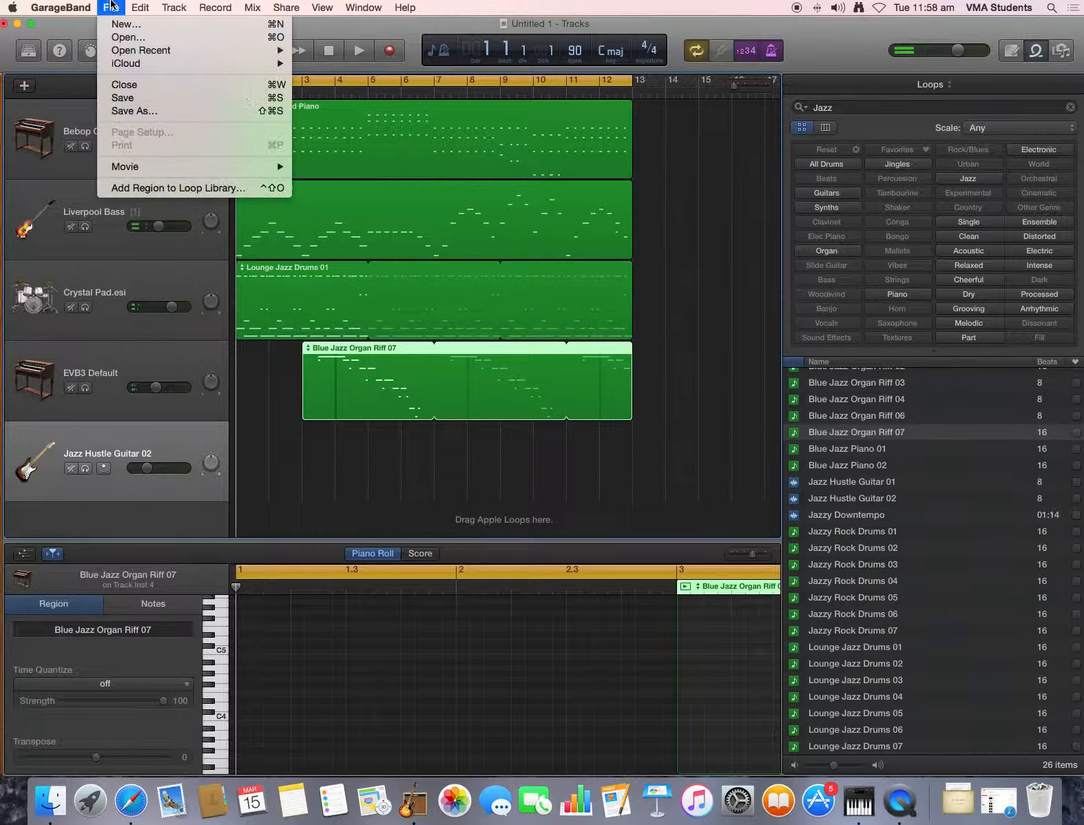
{"action": "left_click", "coordinate": [131, 111]}
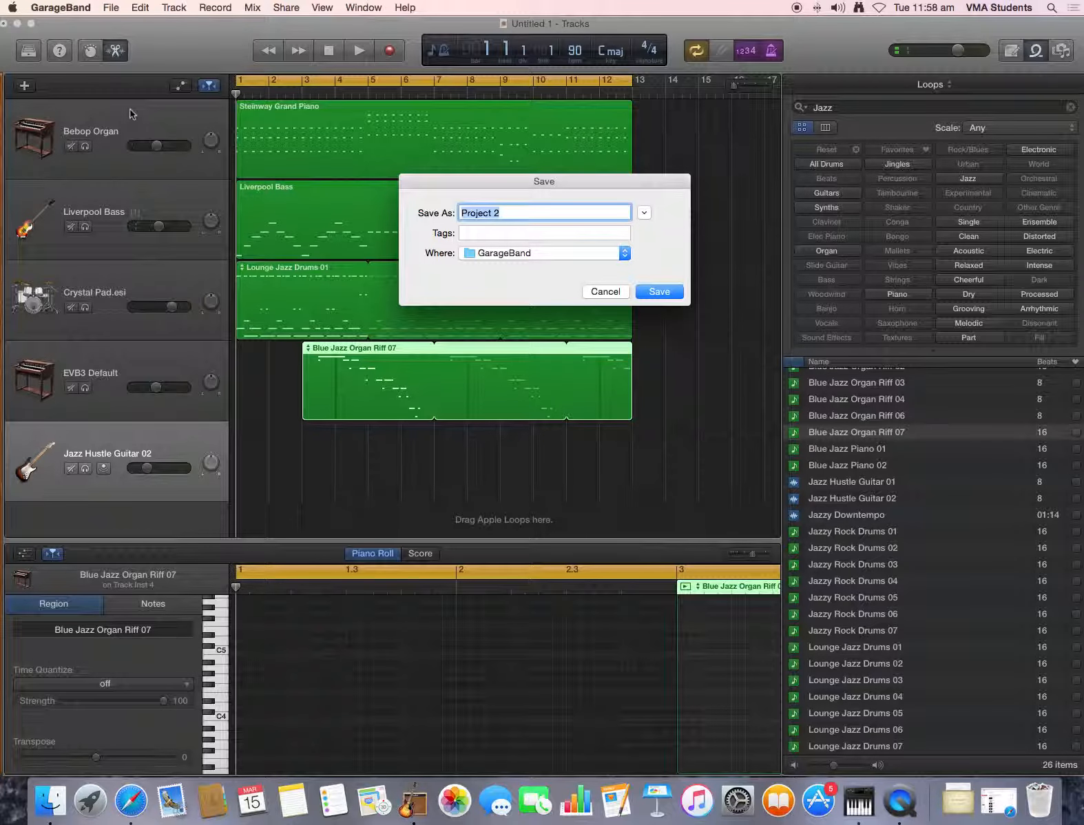
{"action": "type", "text": "12 Bar Blues"}
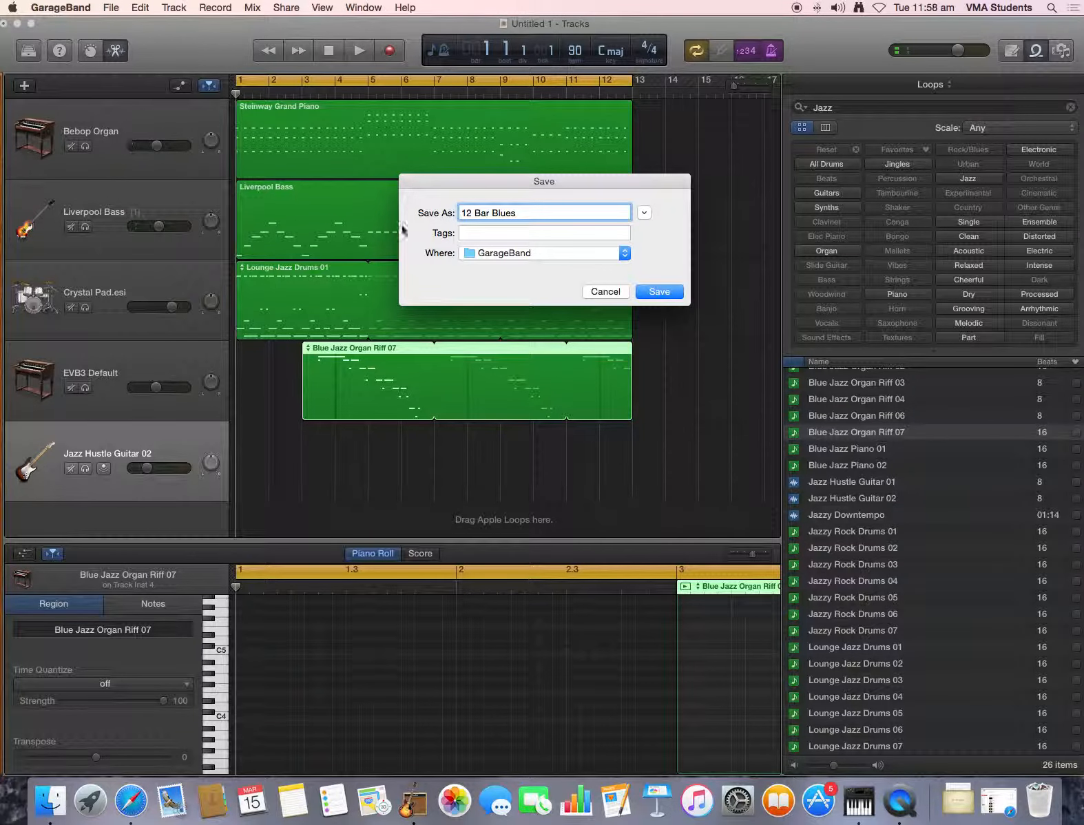
{"action": "left_click", "coordinate": [553, 253]}
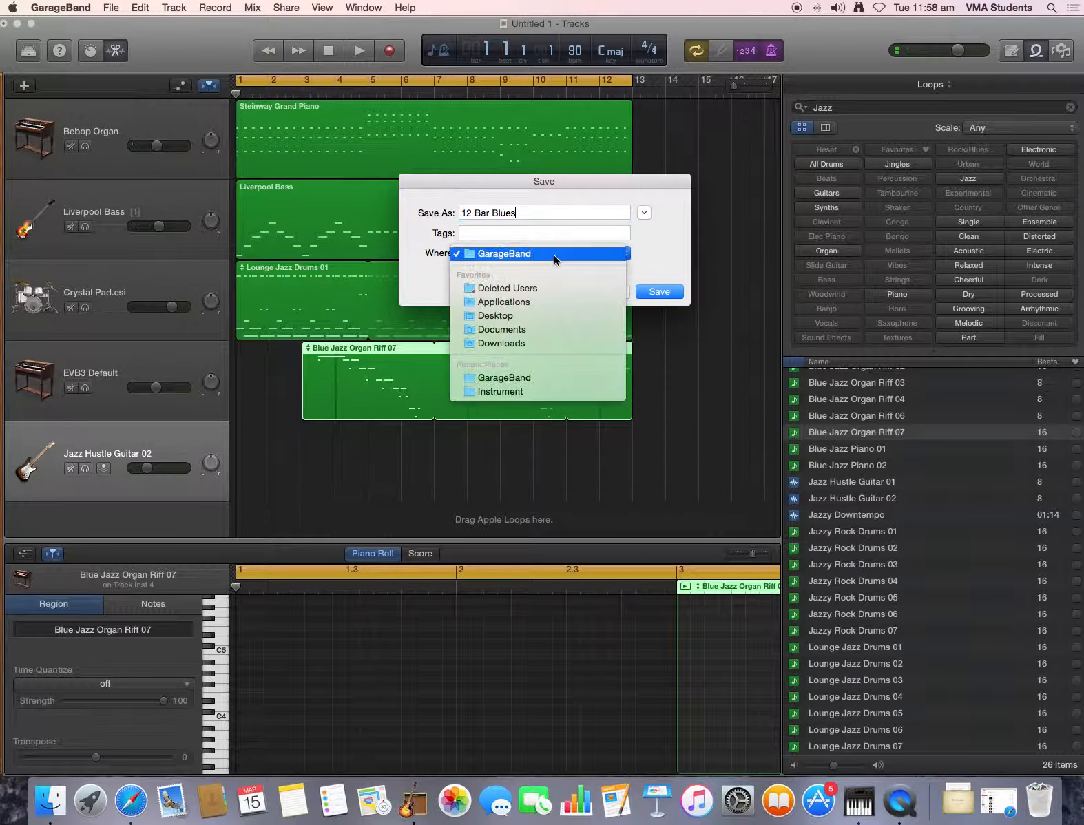
{"action": "left_click", "coordinate": [546, 315]}
{"action": "left_click", "coordinate": [664, 292]}
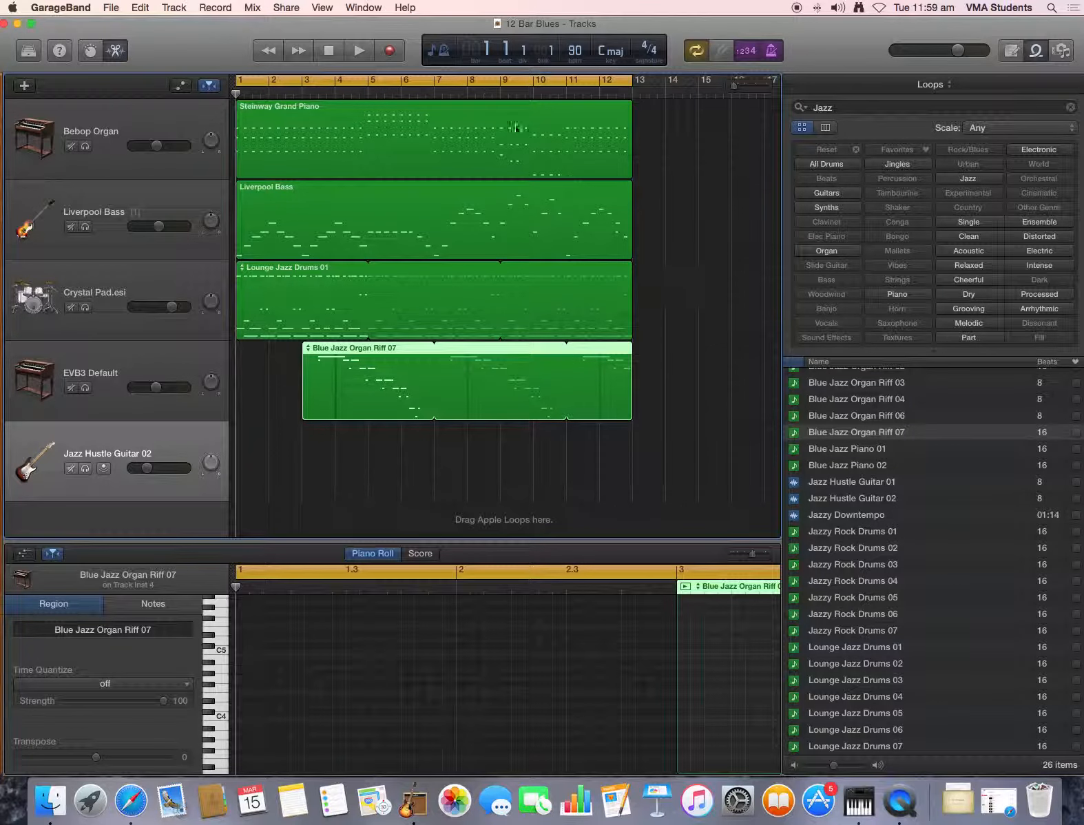
Export the song to the Desktop as a High Quality (192 kBit/s) MP3 with the default file name
{"action": "left_click", "coordinate": [288, 8]}
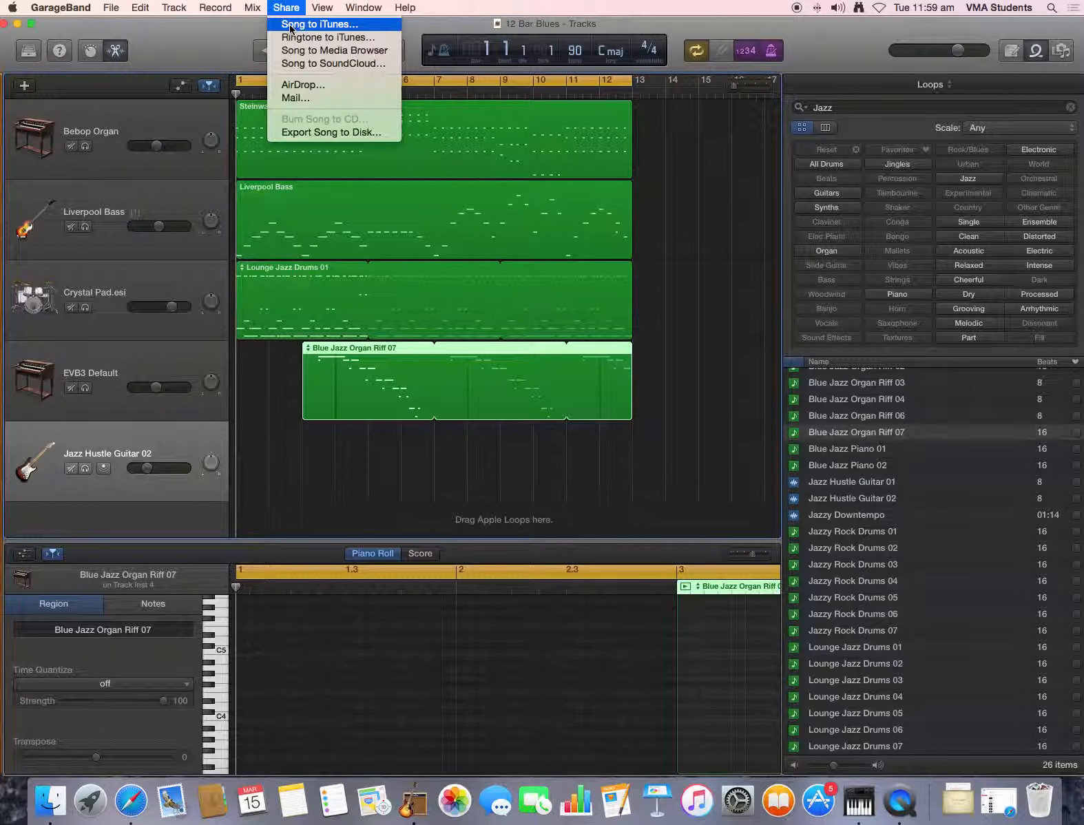
{"action": "left_click", "coordinate": [299, 132]}
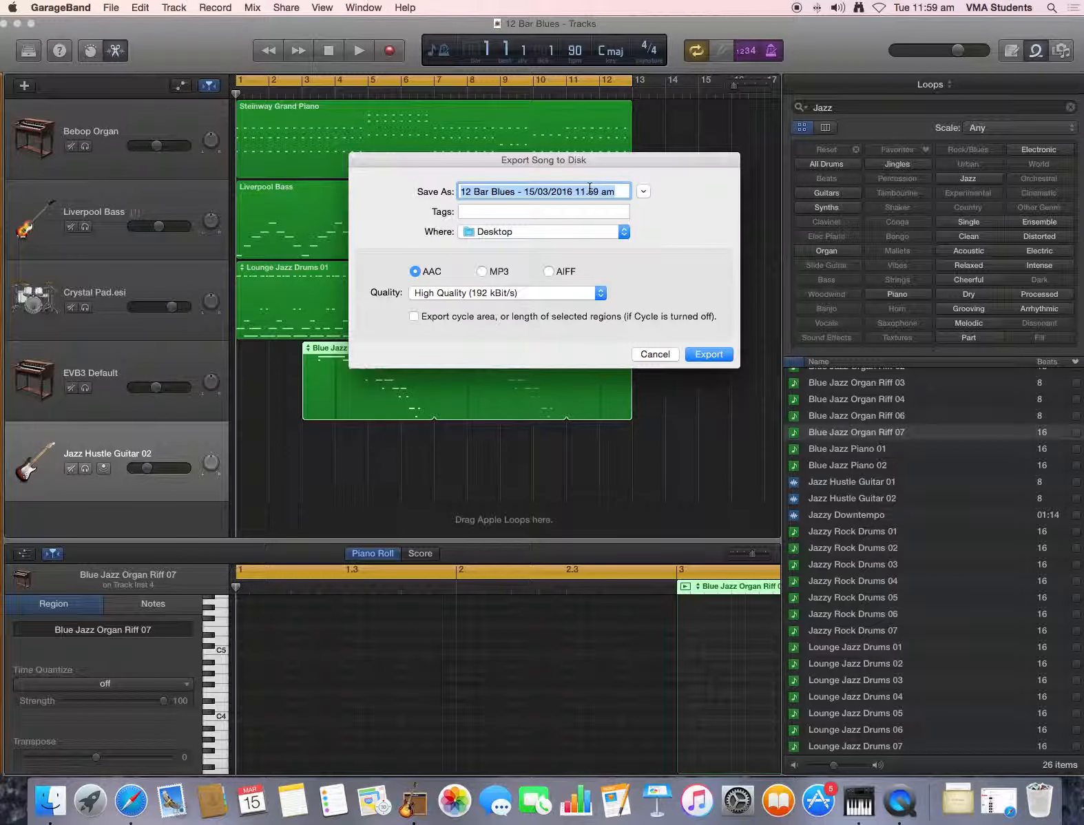
{"action": "left_click", "coordinate": [510, 293]}
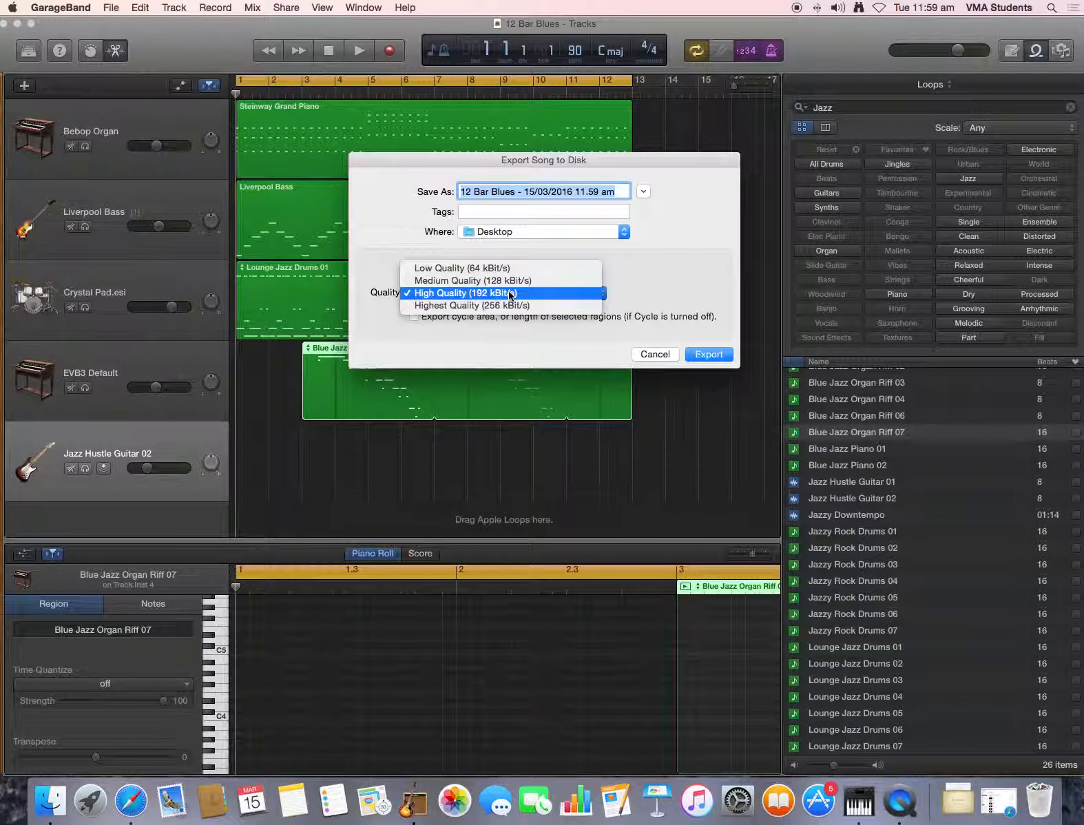
{"action": "left_click", "coordinate": [639, 288]}
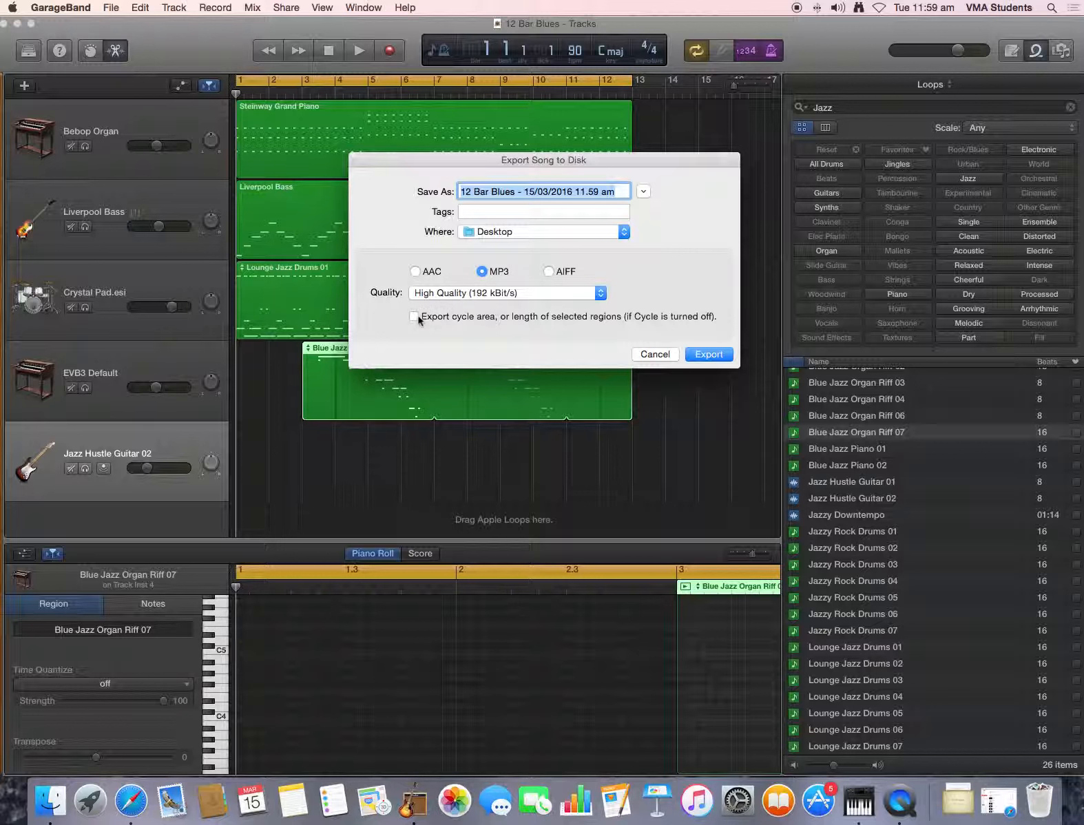
{"action": "left_click", "coordinate": [702, 354]}
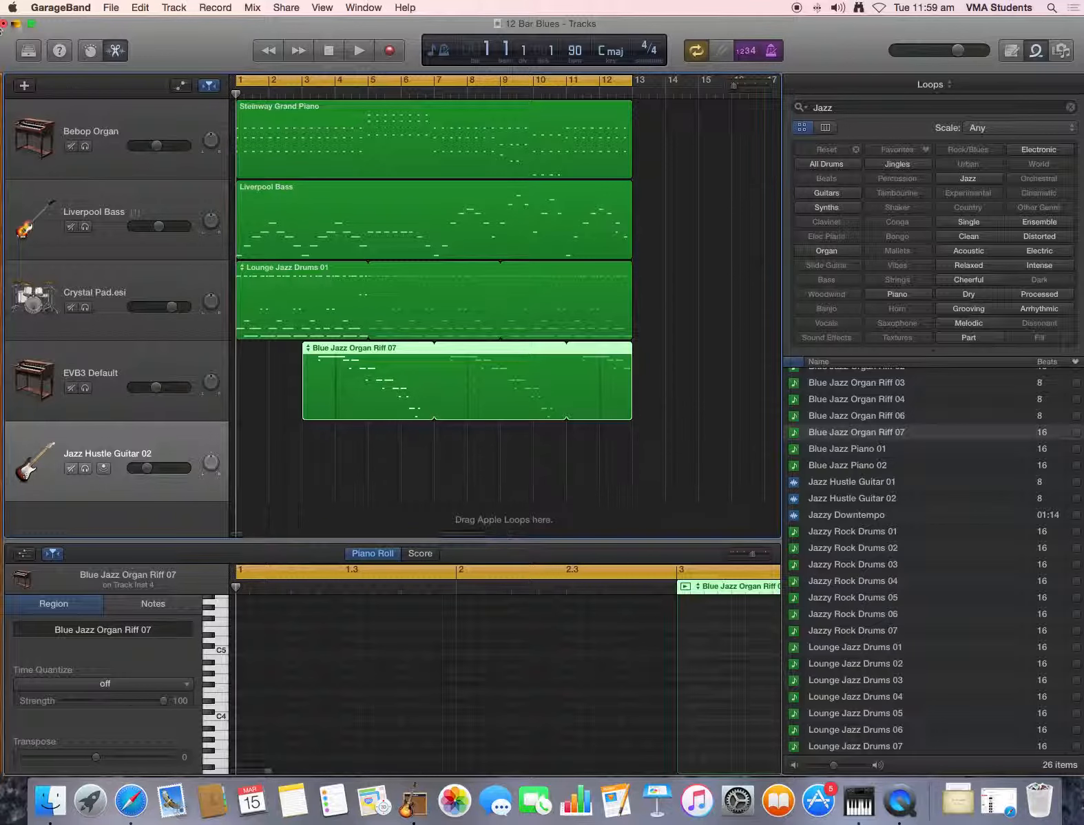
Minimise the project window and preview the exported 12 Bar Blues MP3 on the desktop
{"action": "left_click", "coordinate": [17, 24]}
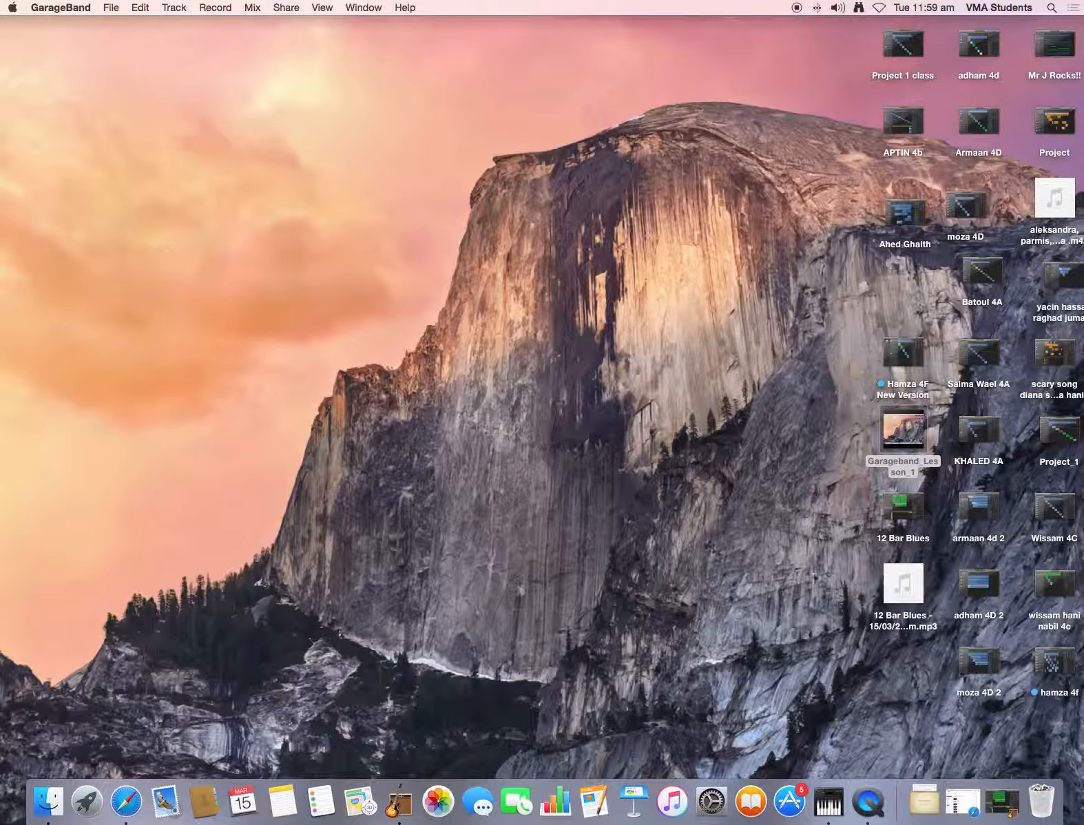
{"action": "left_click", "coordinate": [902, 583]}
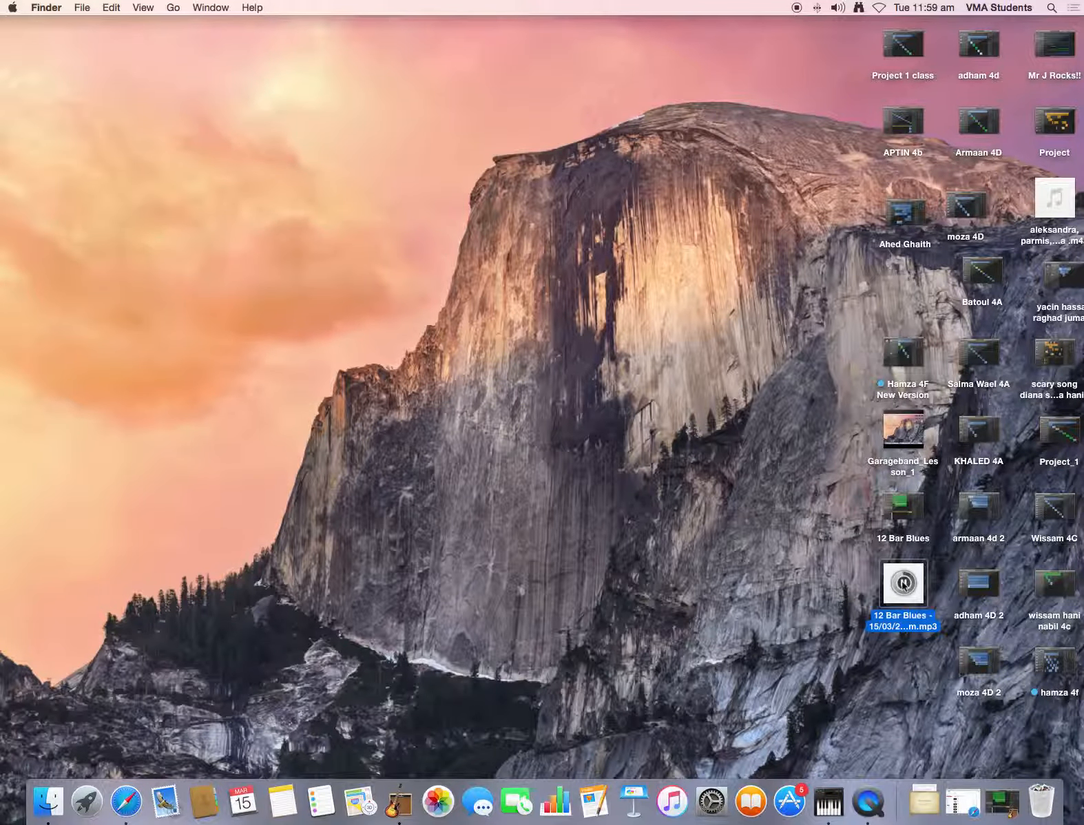